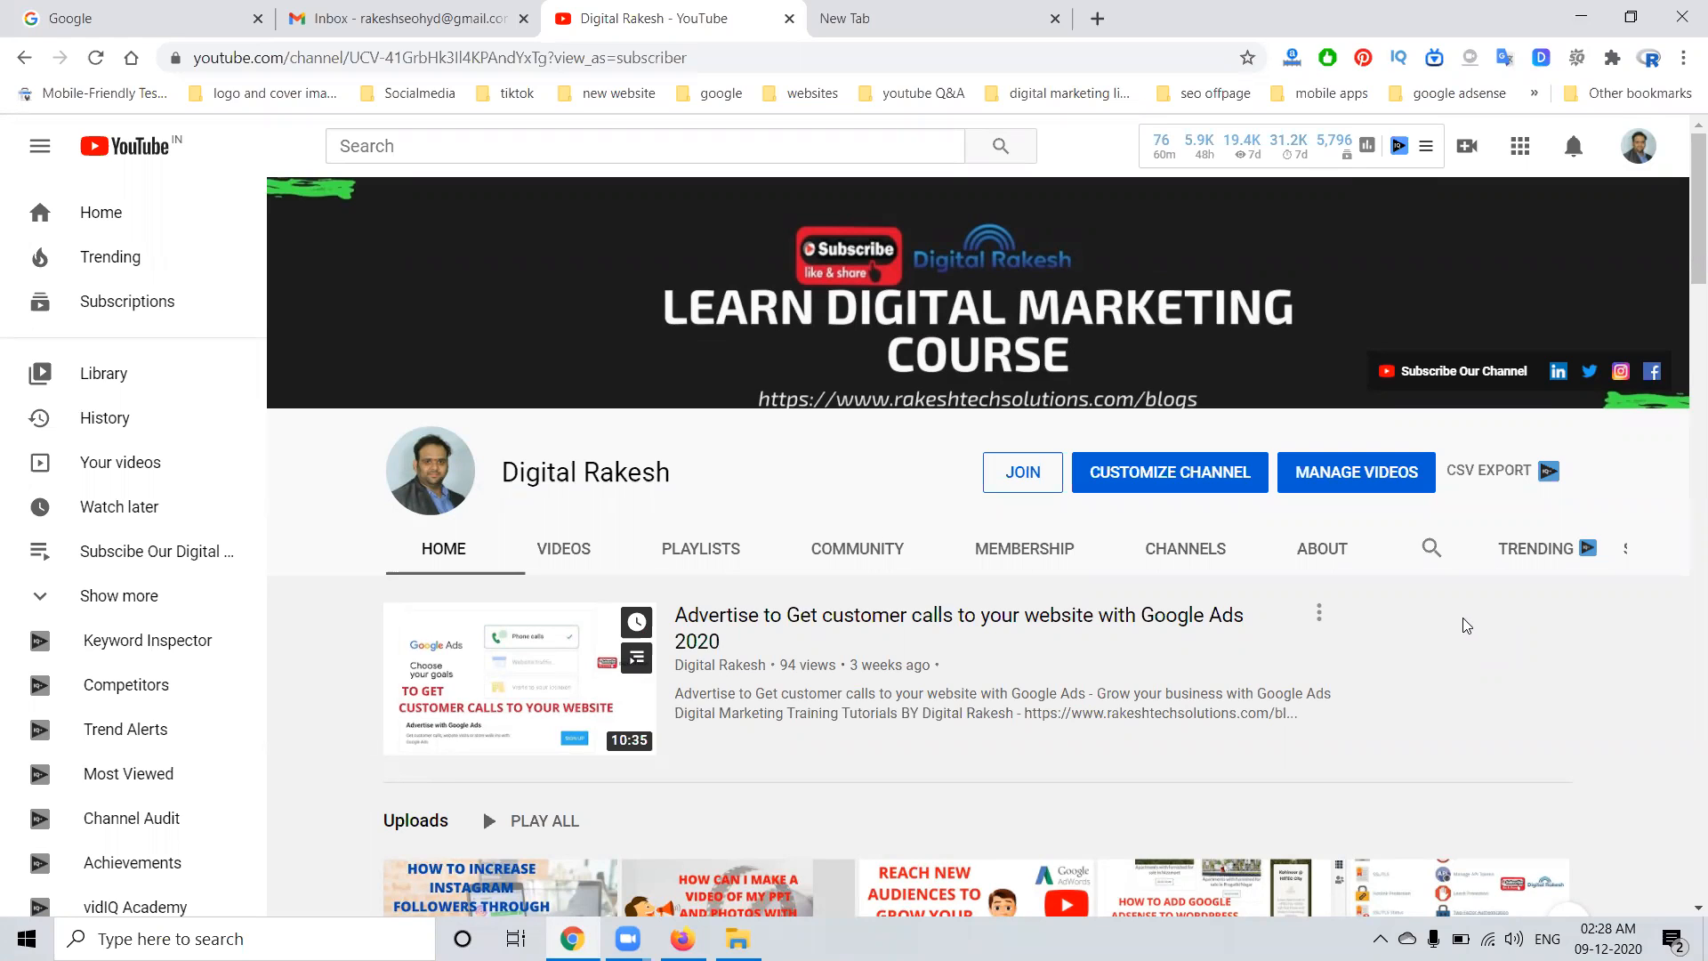
- Open the Rajapushpa Regalia ad in Gmail's Social category and examine its full creative
{"action": "left_click", "coordinate": [400, 18]}
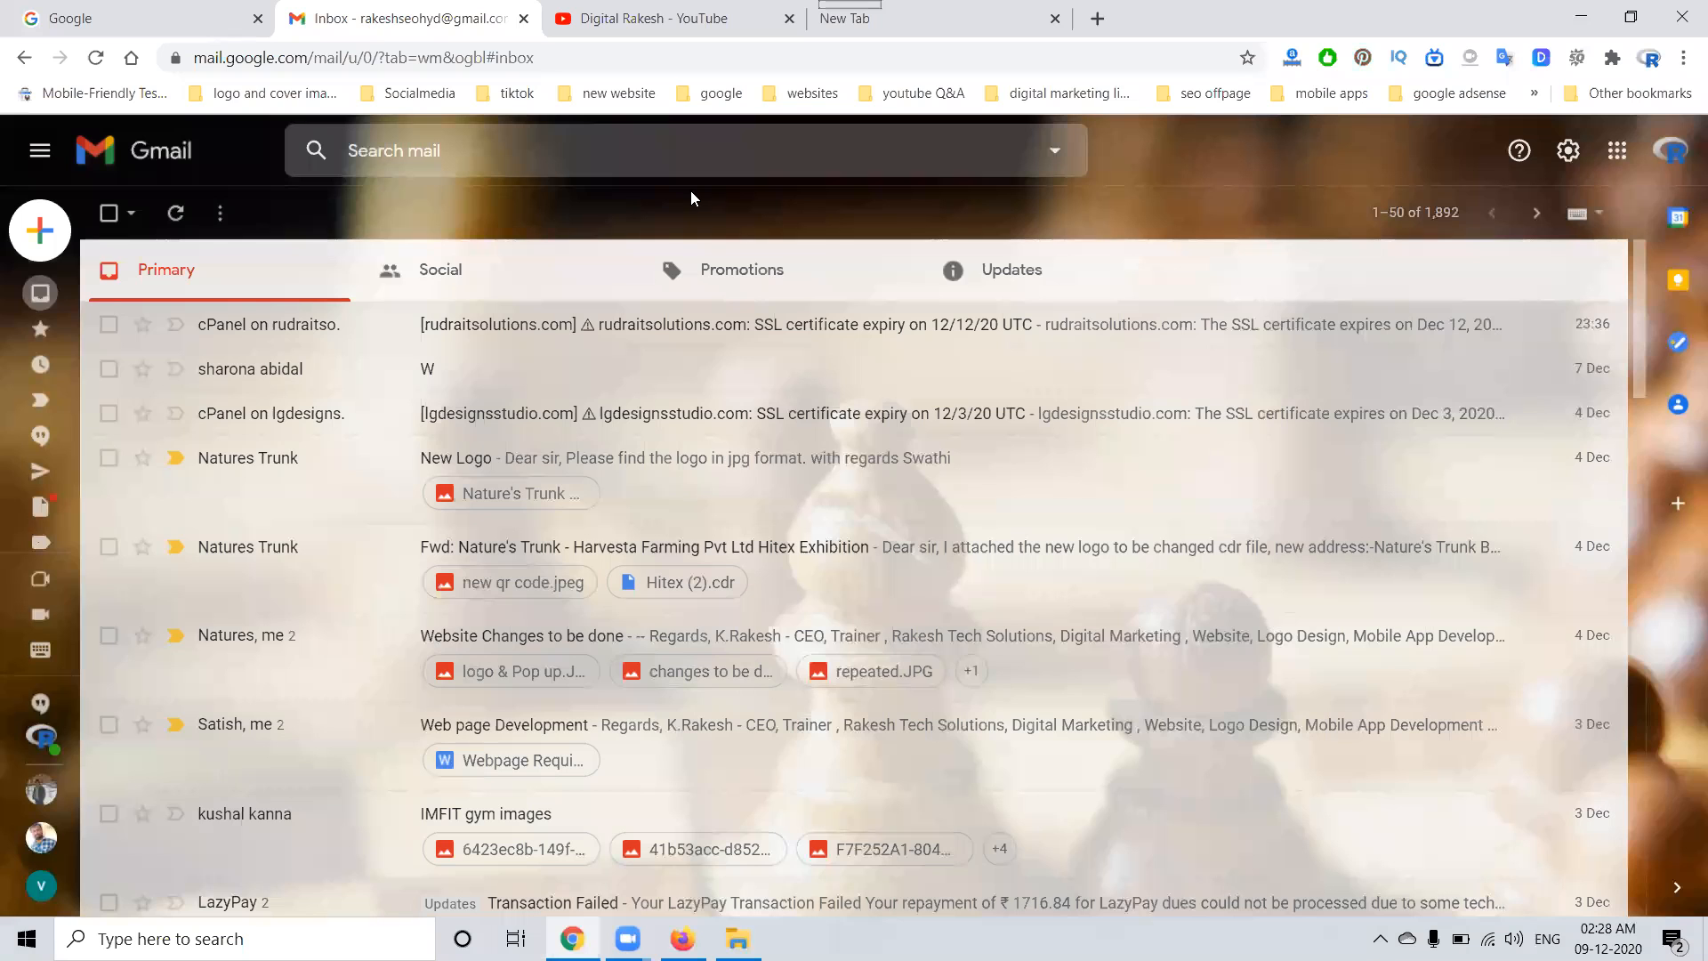
{"action": "left_click", "coordinate": [610, 256]}
{"action": "left_click", "coordinate": [559, 322]}
{"action": "scroll", "coordinate": [634, 479], "scroll_direction": "down", "scroll_amount": 3}
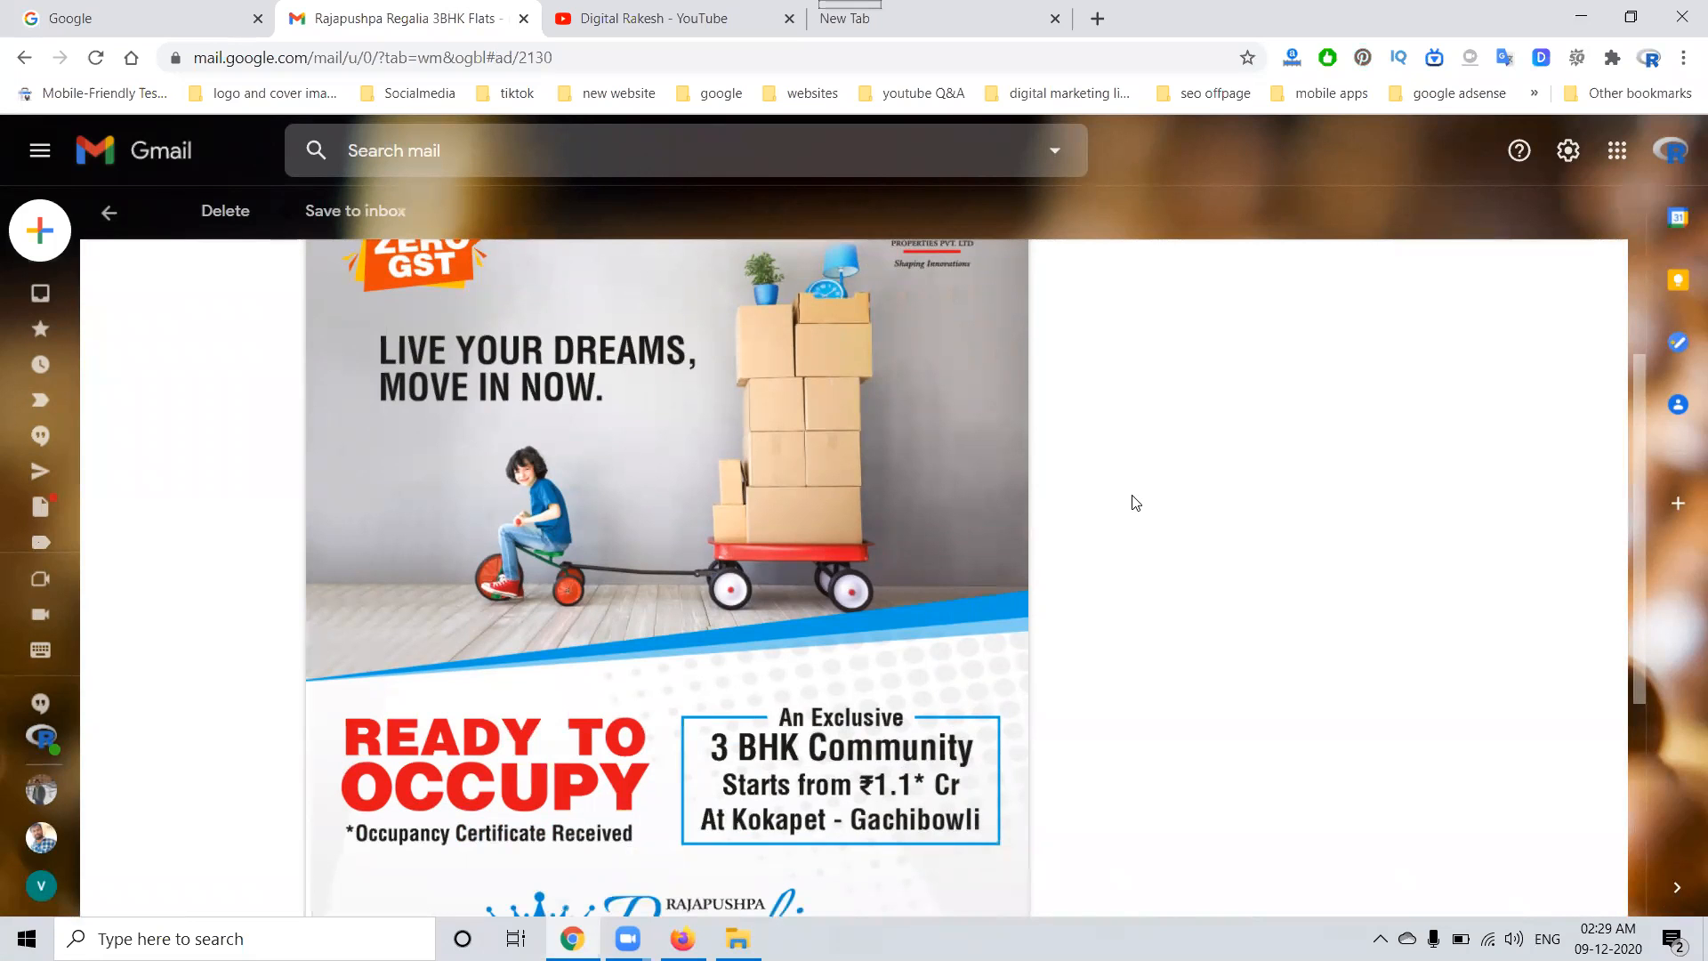
{"action": "scroll", "coordinate": [534, 446], "scroll_direction": "up", "scroll_amount": 3}
{"action": "scroll", "coordinate": [513, 453], "scroll_direction": "down", "scroll_amount": 1}
{"action": "scroll", "coordinate": [513, 454], "scroll_direction": "down", "scroll_amount": 1}
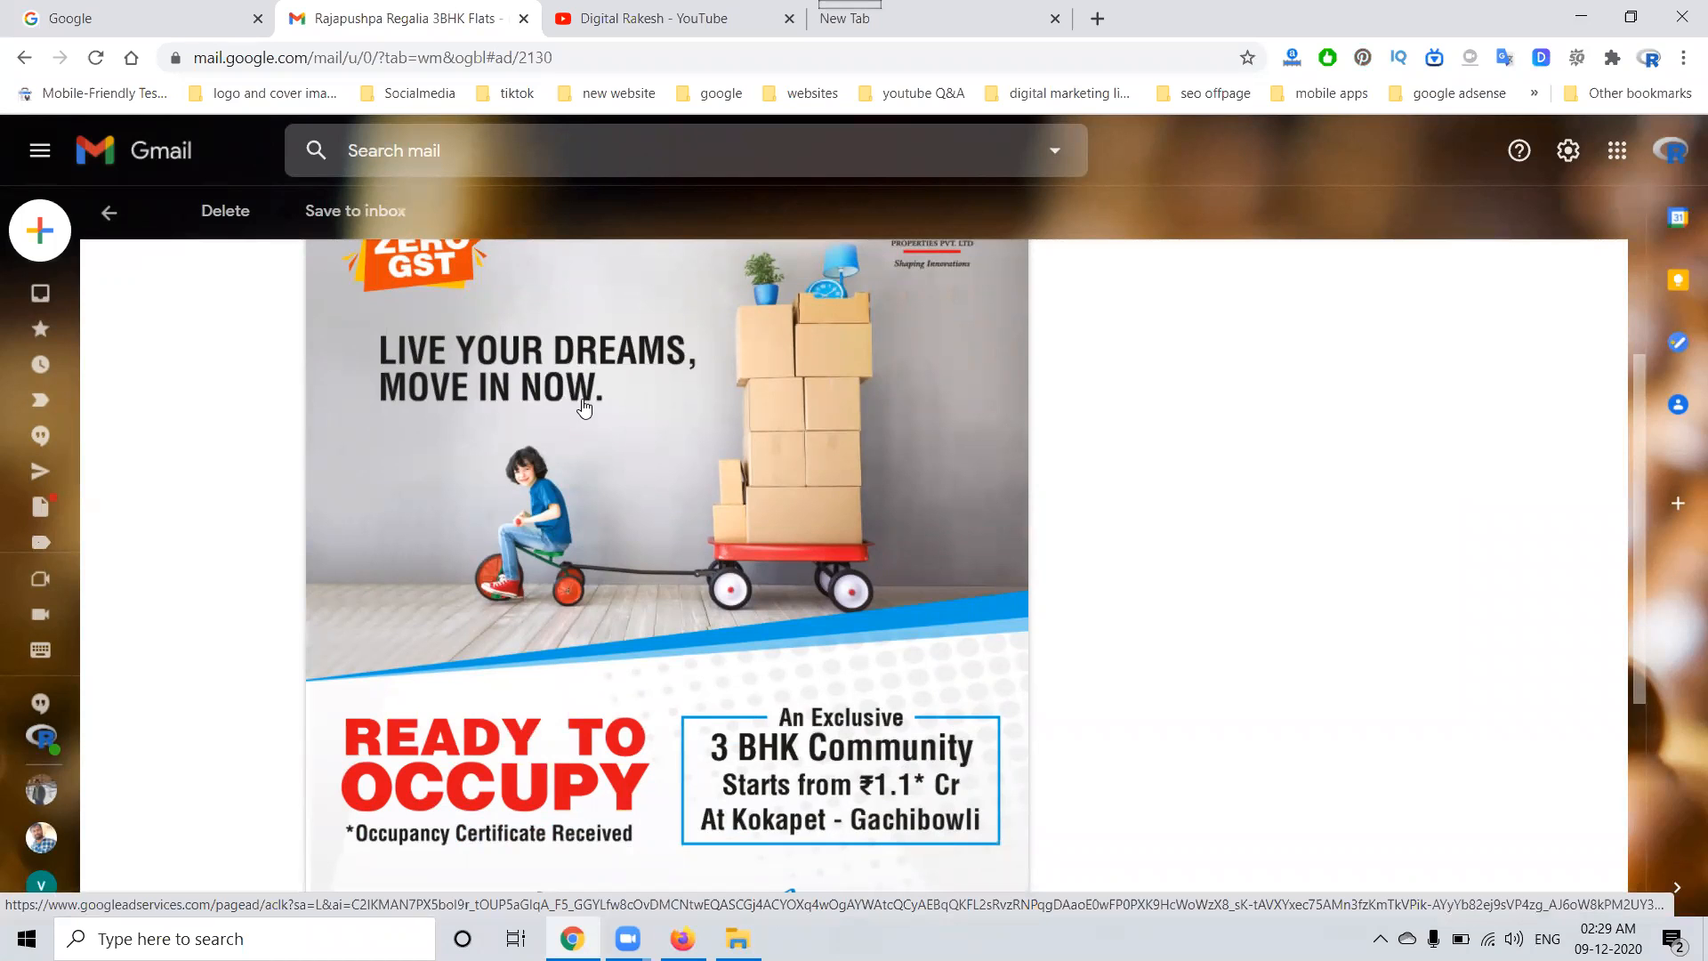
{"action": "scroll", "coordinate": [686, 679], "scroll_direction": "down", "scroll_amount": 1}
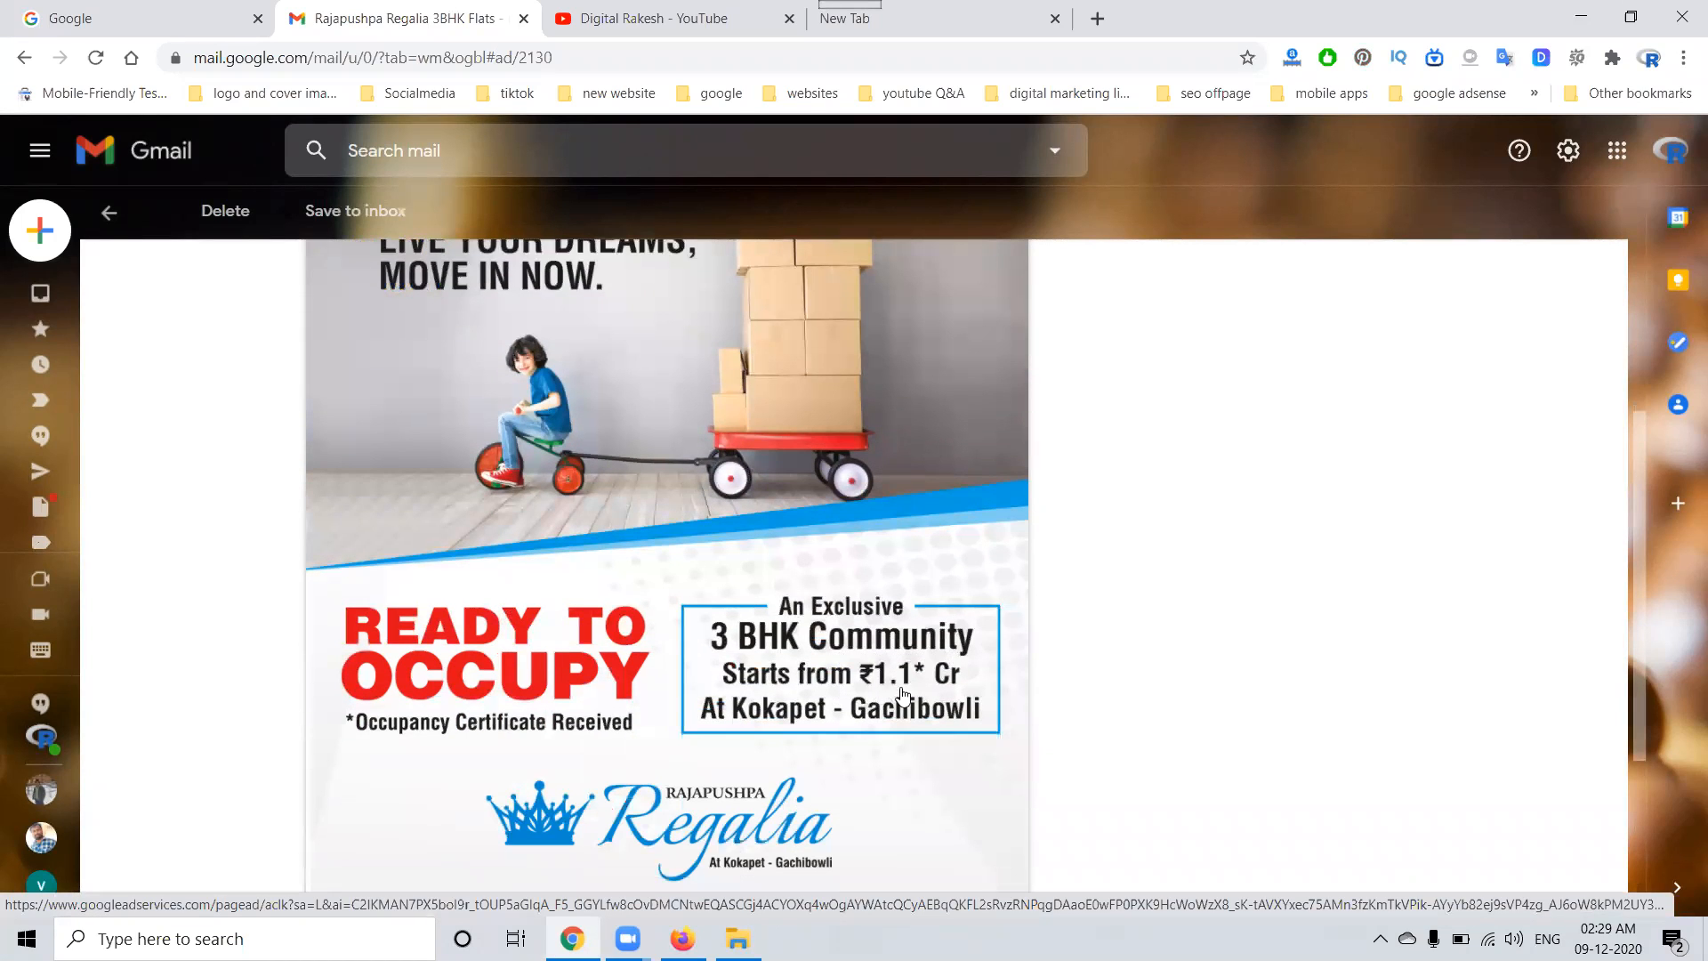
- View the ICICI Pru Term Insurance ad from the Social category and return to the message list
{"action": "left_click", "coordinate": [110, 212]}
{"action": "left_click", "coordinate": [582, 370]}
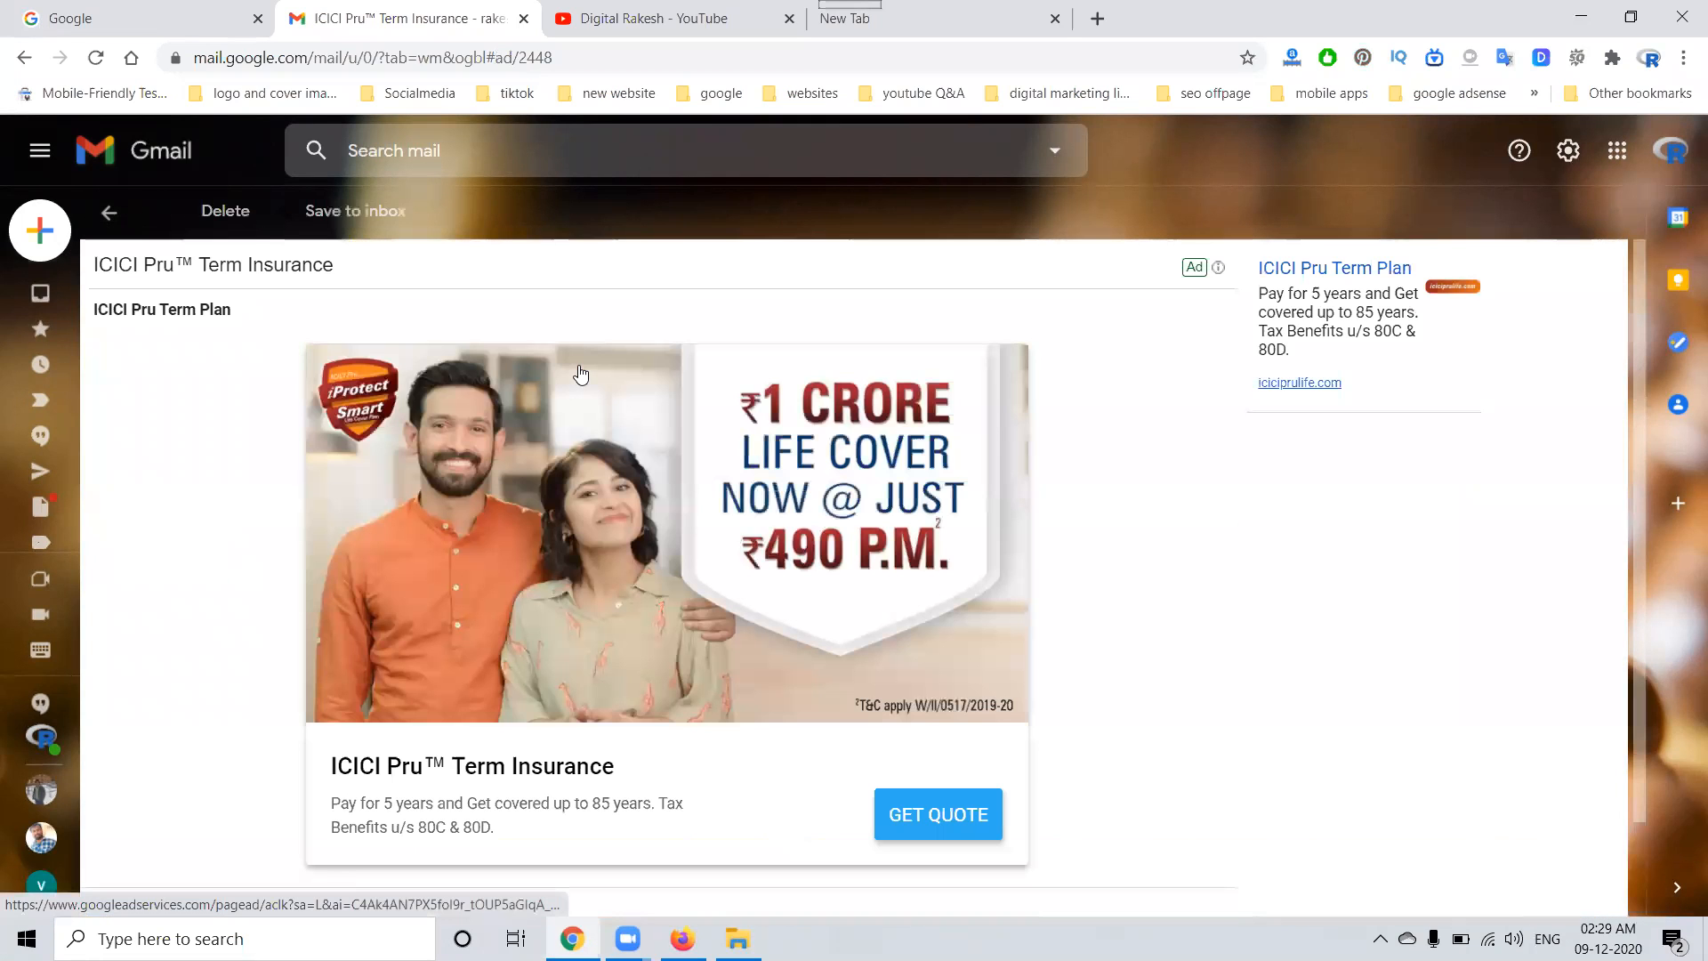
{"action": "left_click", "coordinate": [109, 213]}
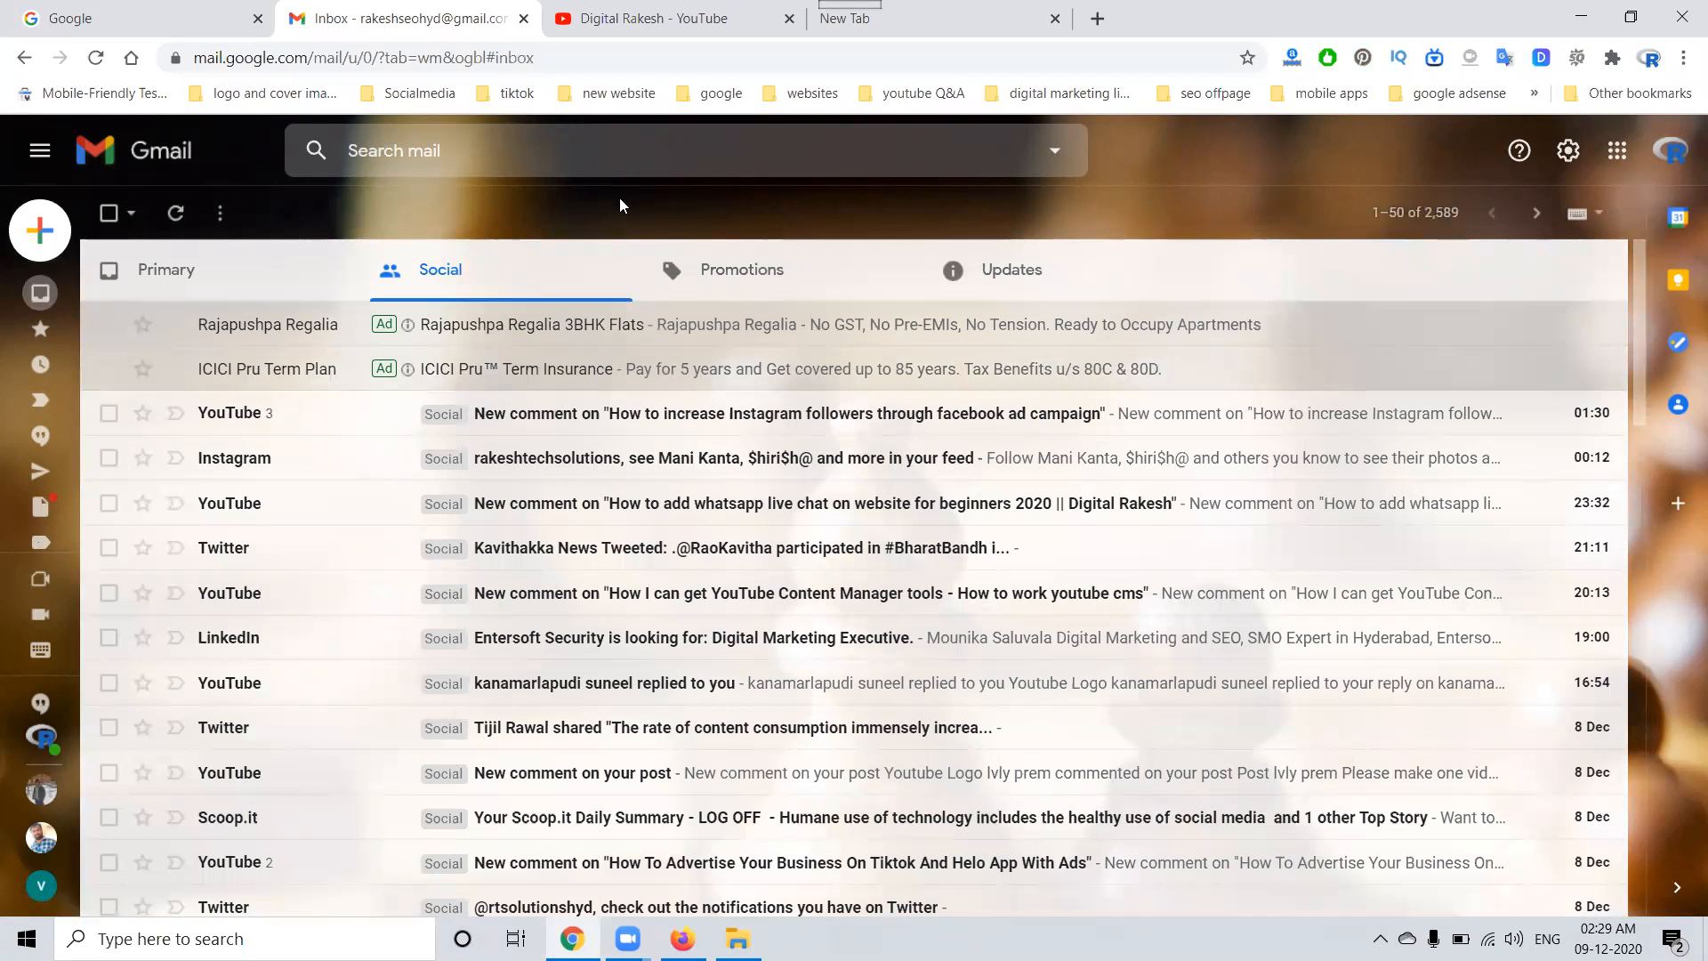
- View the Invesco Mutual Fund and Spring Is In The Air ads in the Promotions category, returning to the list after each
{"action": "left_click", "coordinate": [756, 278]}
{"action": "left_click", "coordinate": [541, 329]}
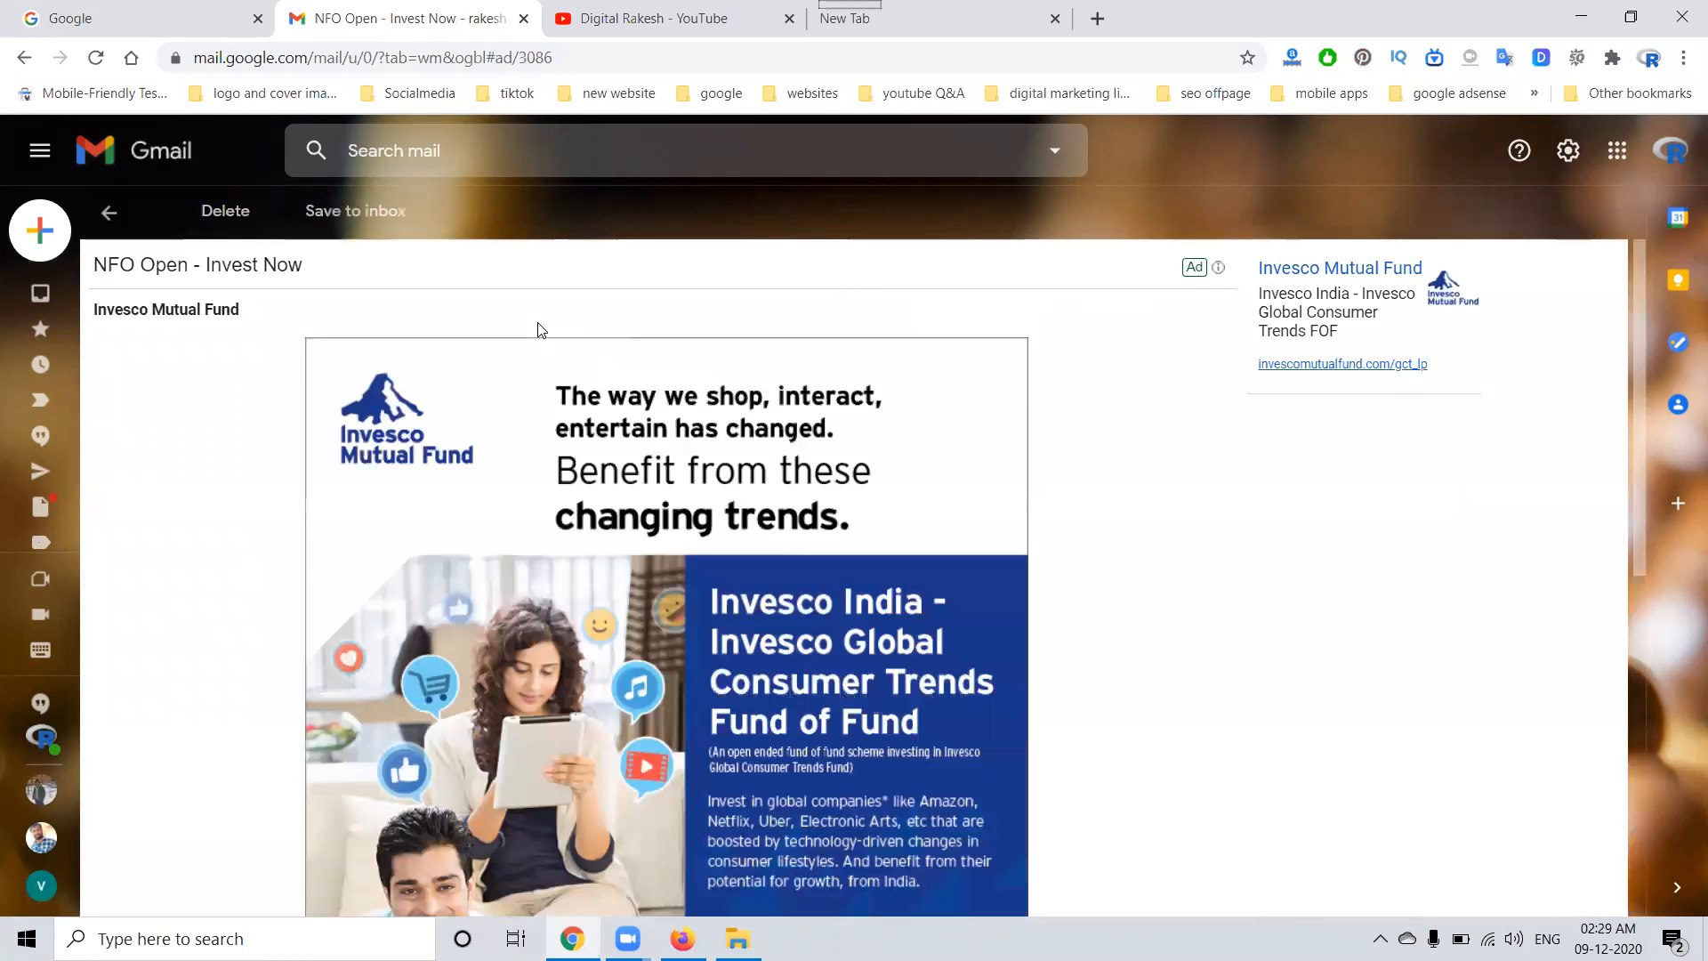
{"action": "left_click", "coordinate": [110, 214]}
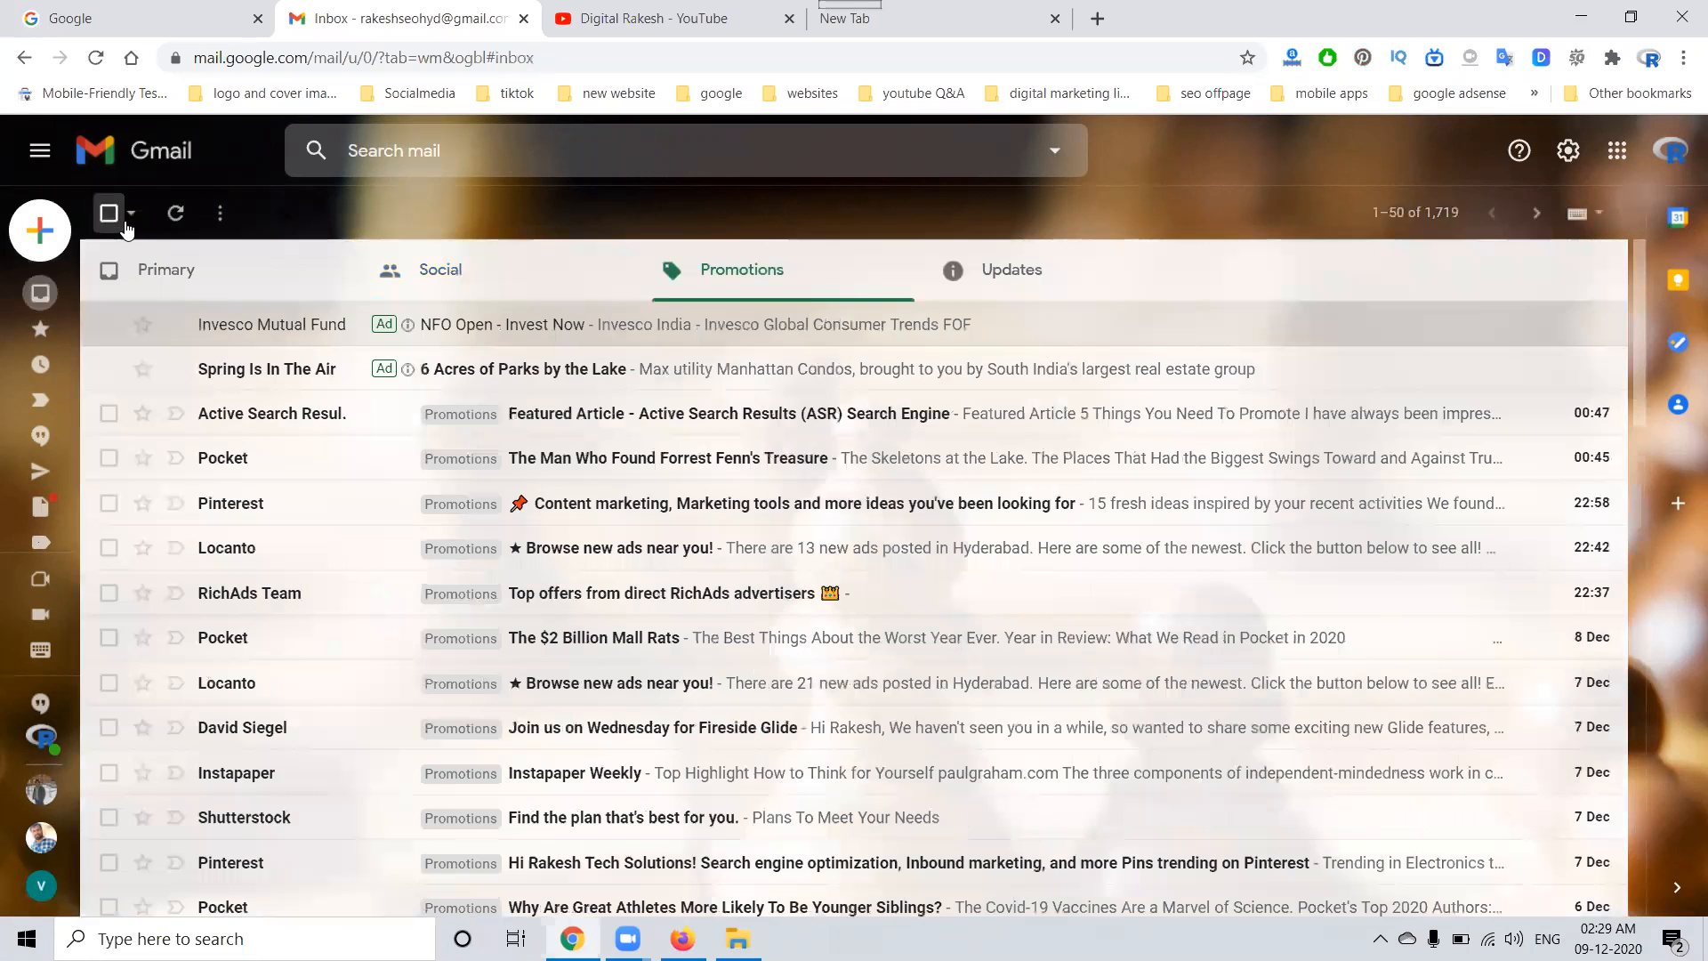
{"action": "left_click", "coordinate": [507, 372]}
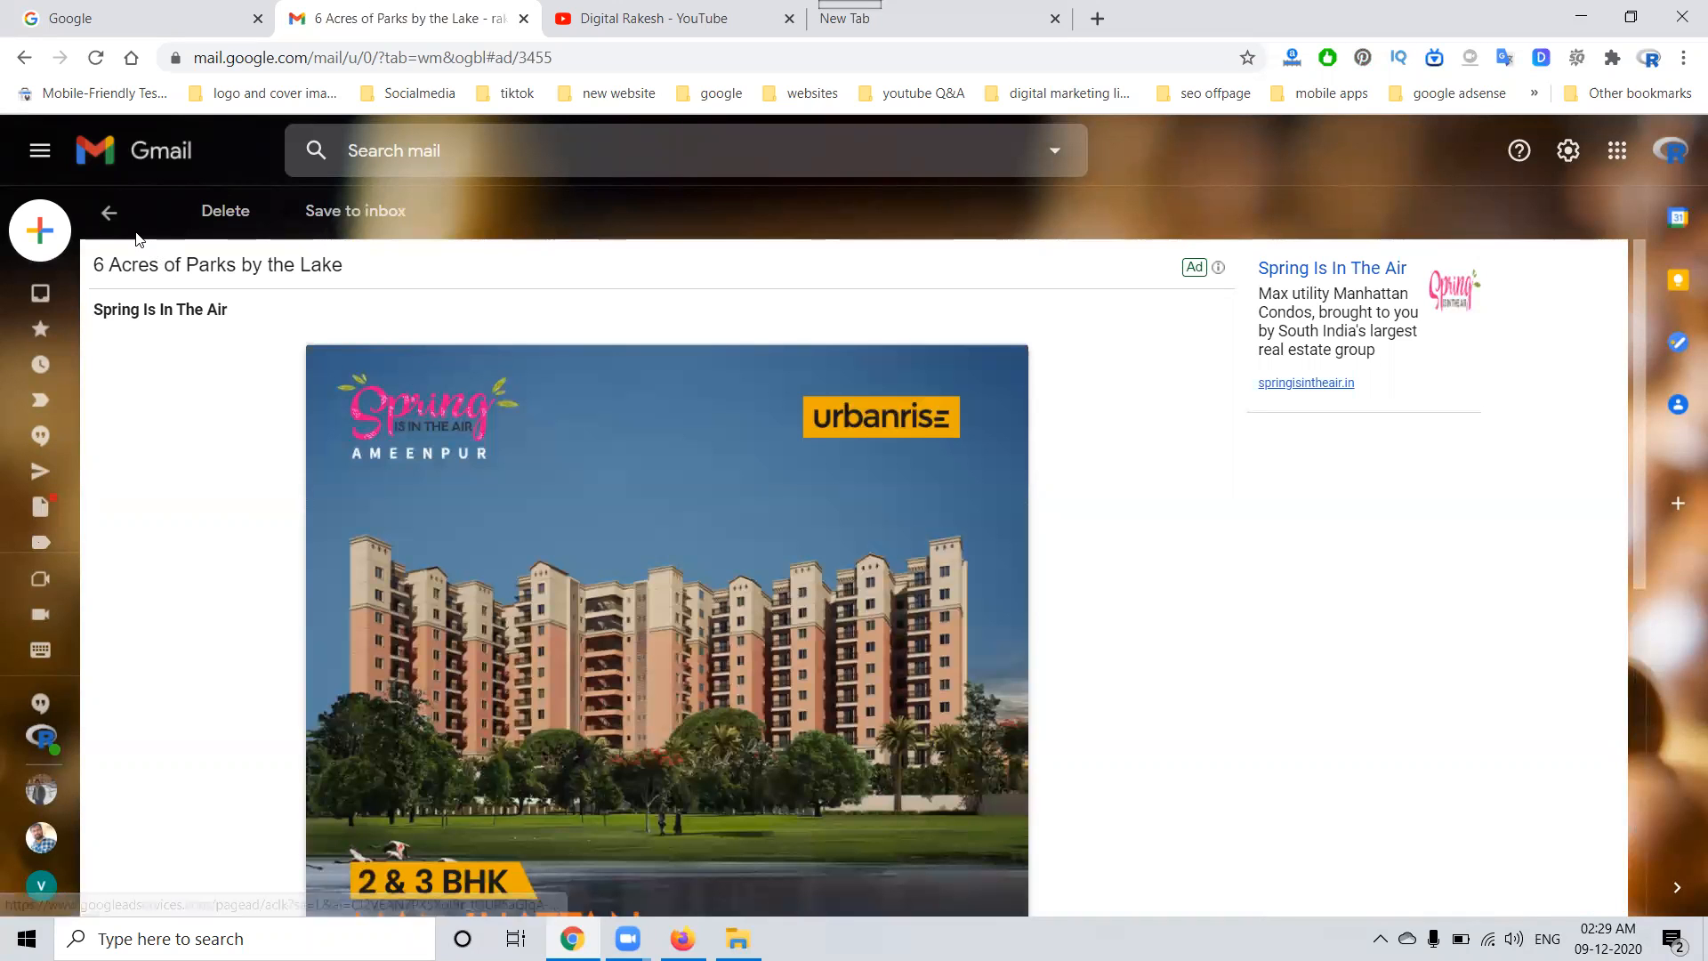
{"action": "left_click", "coordinate": [109, 214]}
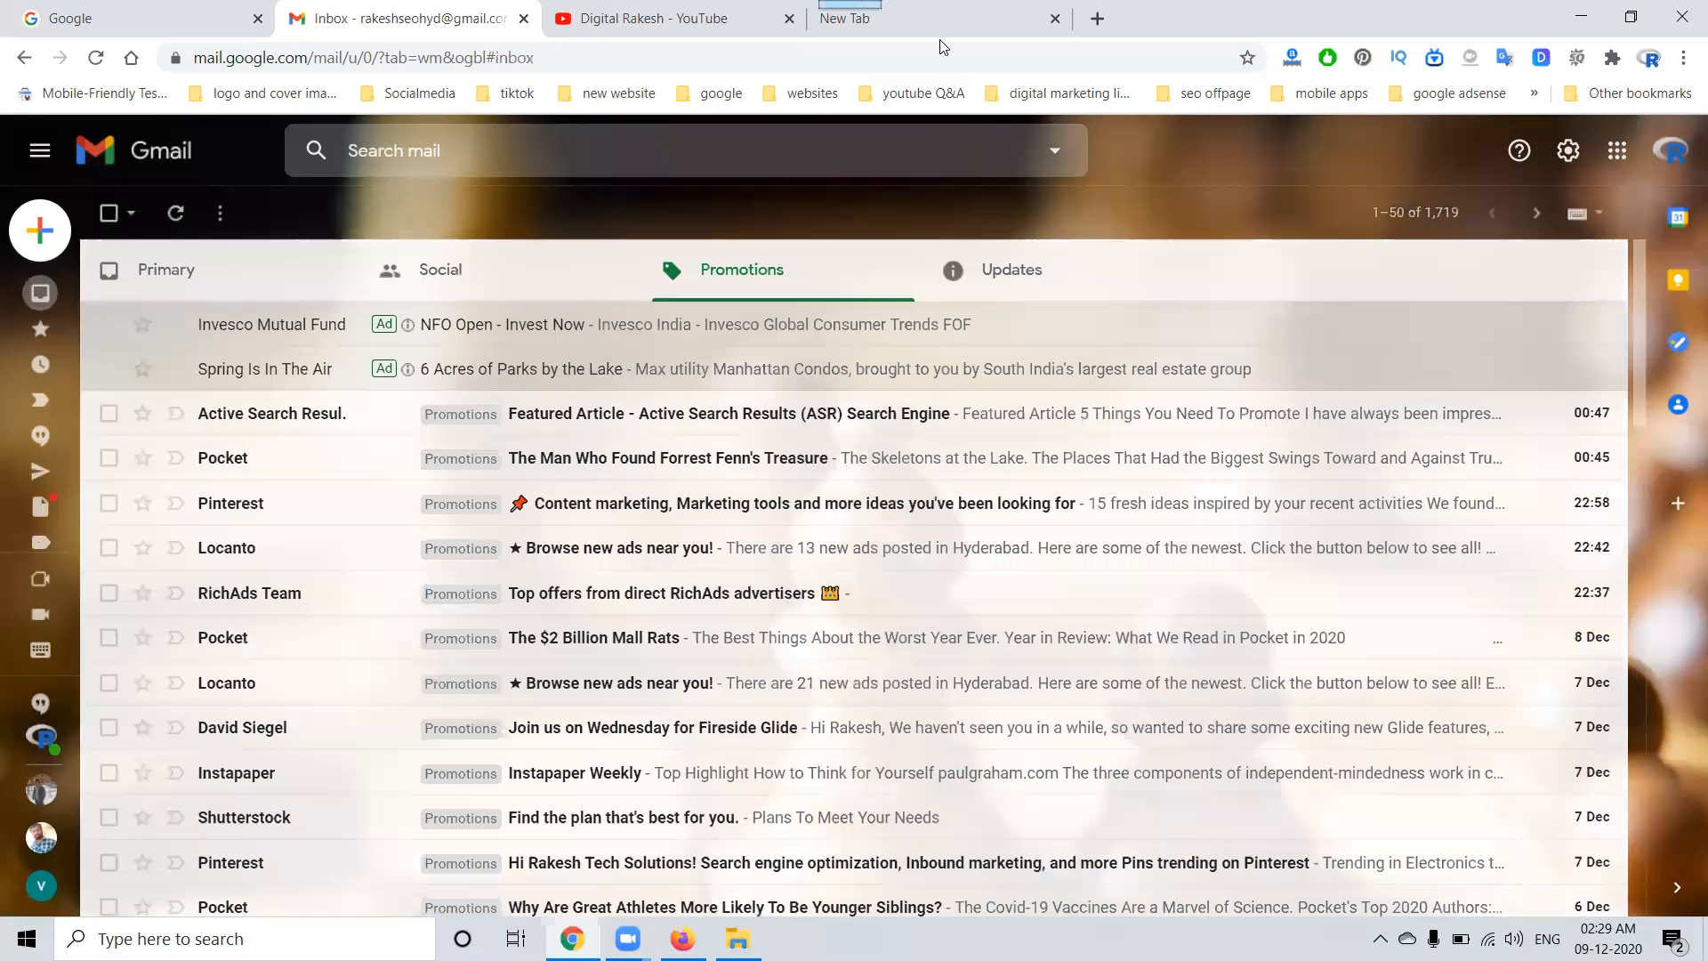
- Go to google.com/adwords in the empty browser tab and sign in to Google Ads
{"action": "left_click", "coordinate": [941, 26]}
{"action": "type", "text": "google.com/"}
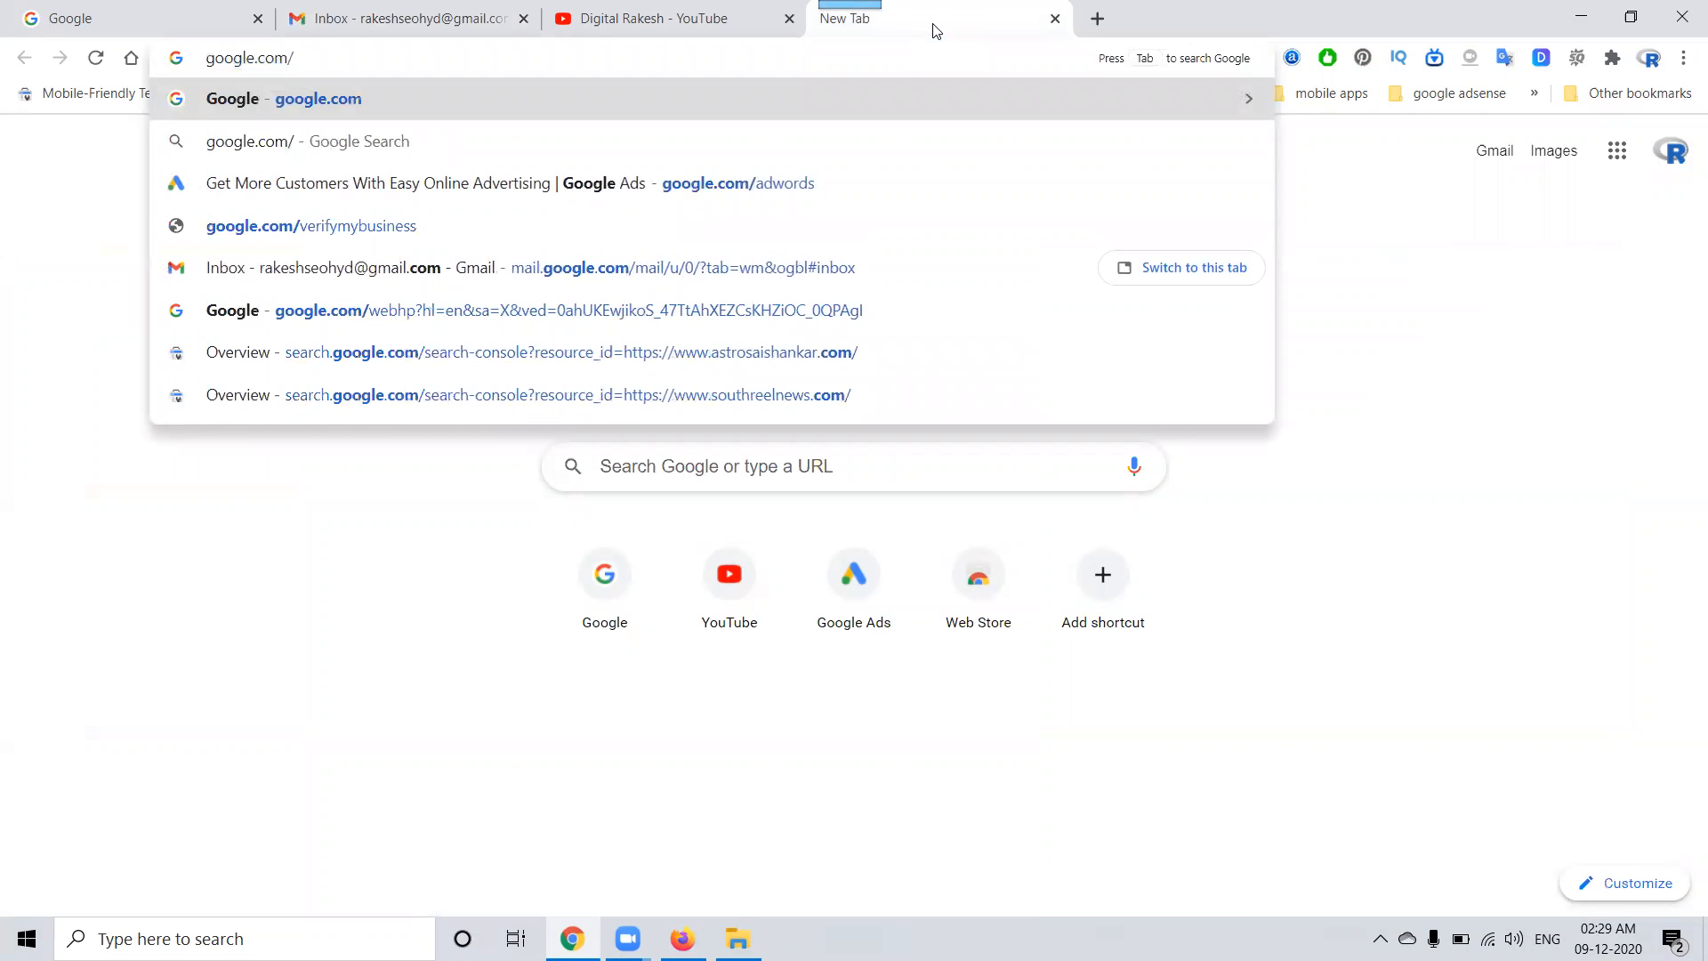
{"action": "type", "text": "adwords"}
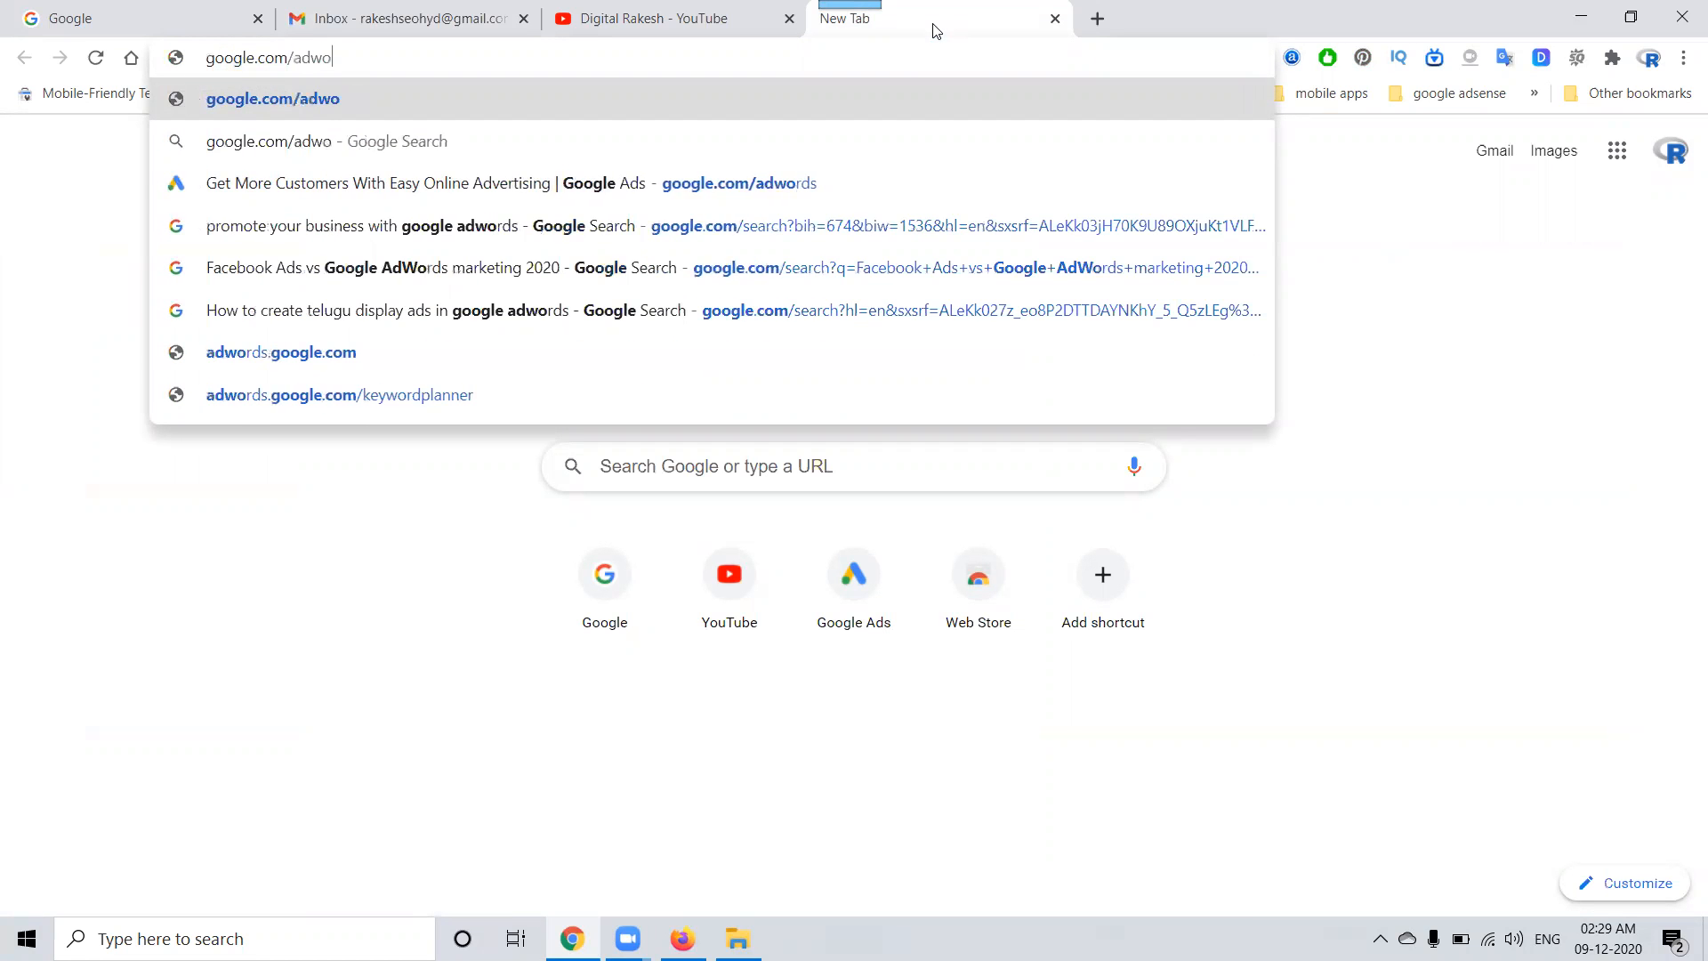
{"action": "key", "text": "Return"}
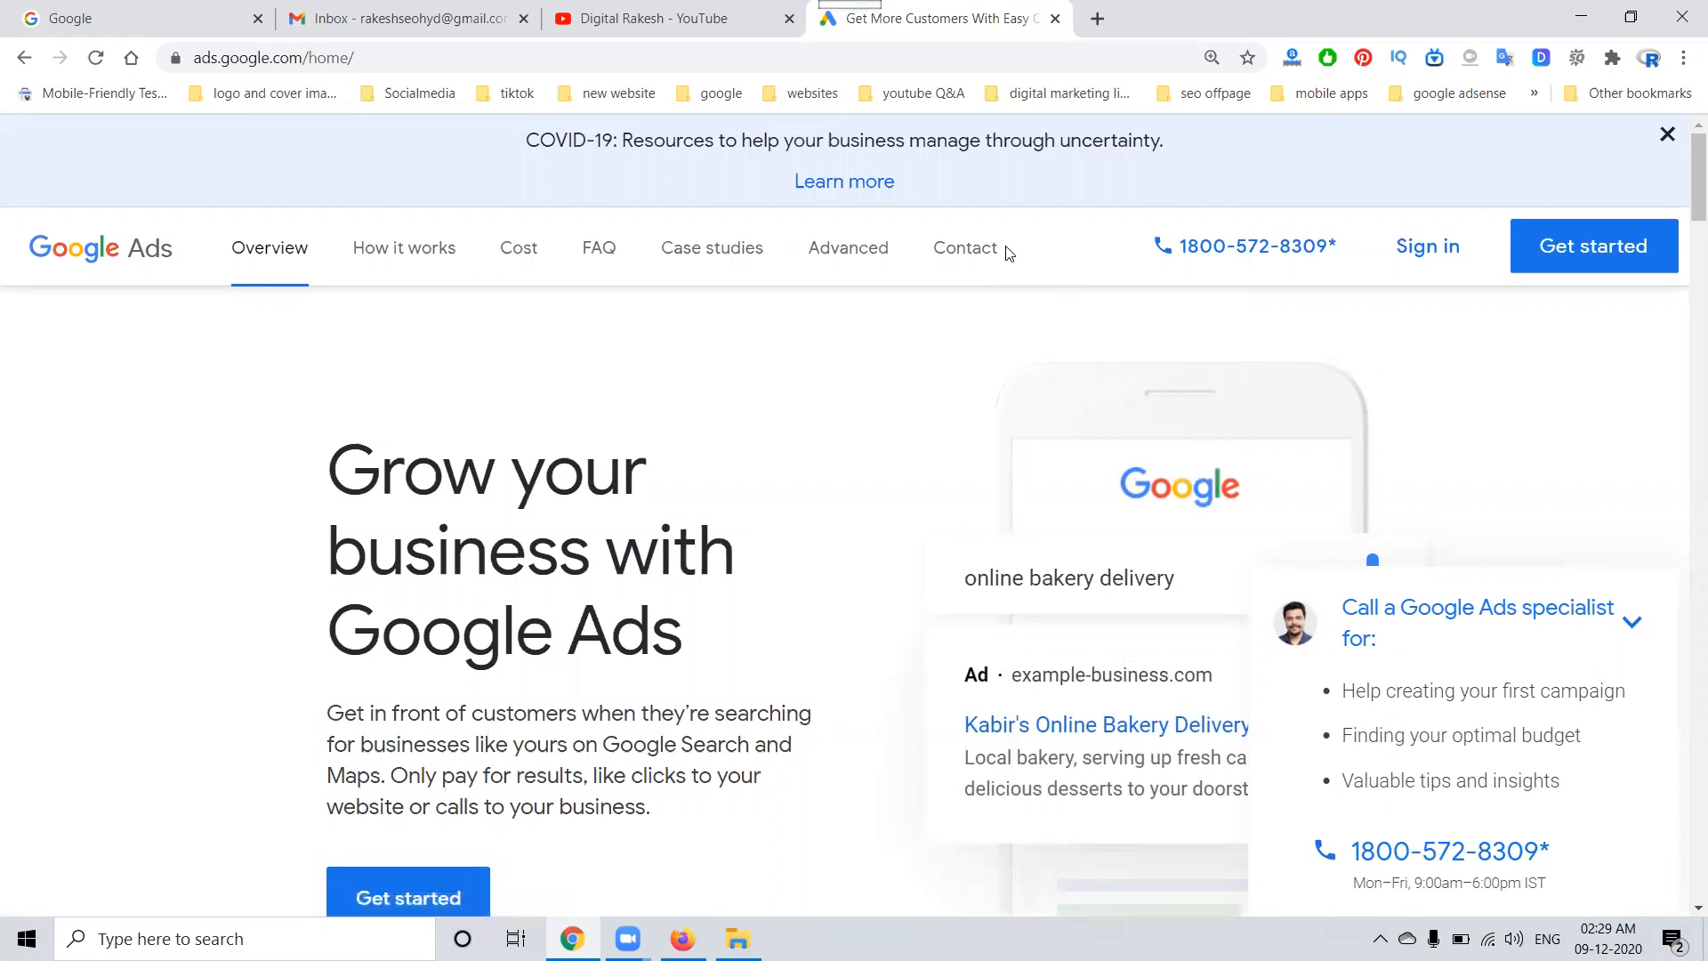
{"action": "left_click", "coordinate": [1403, 250]}
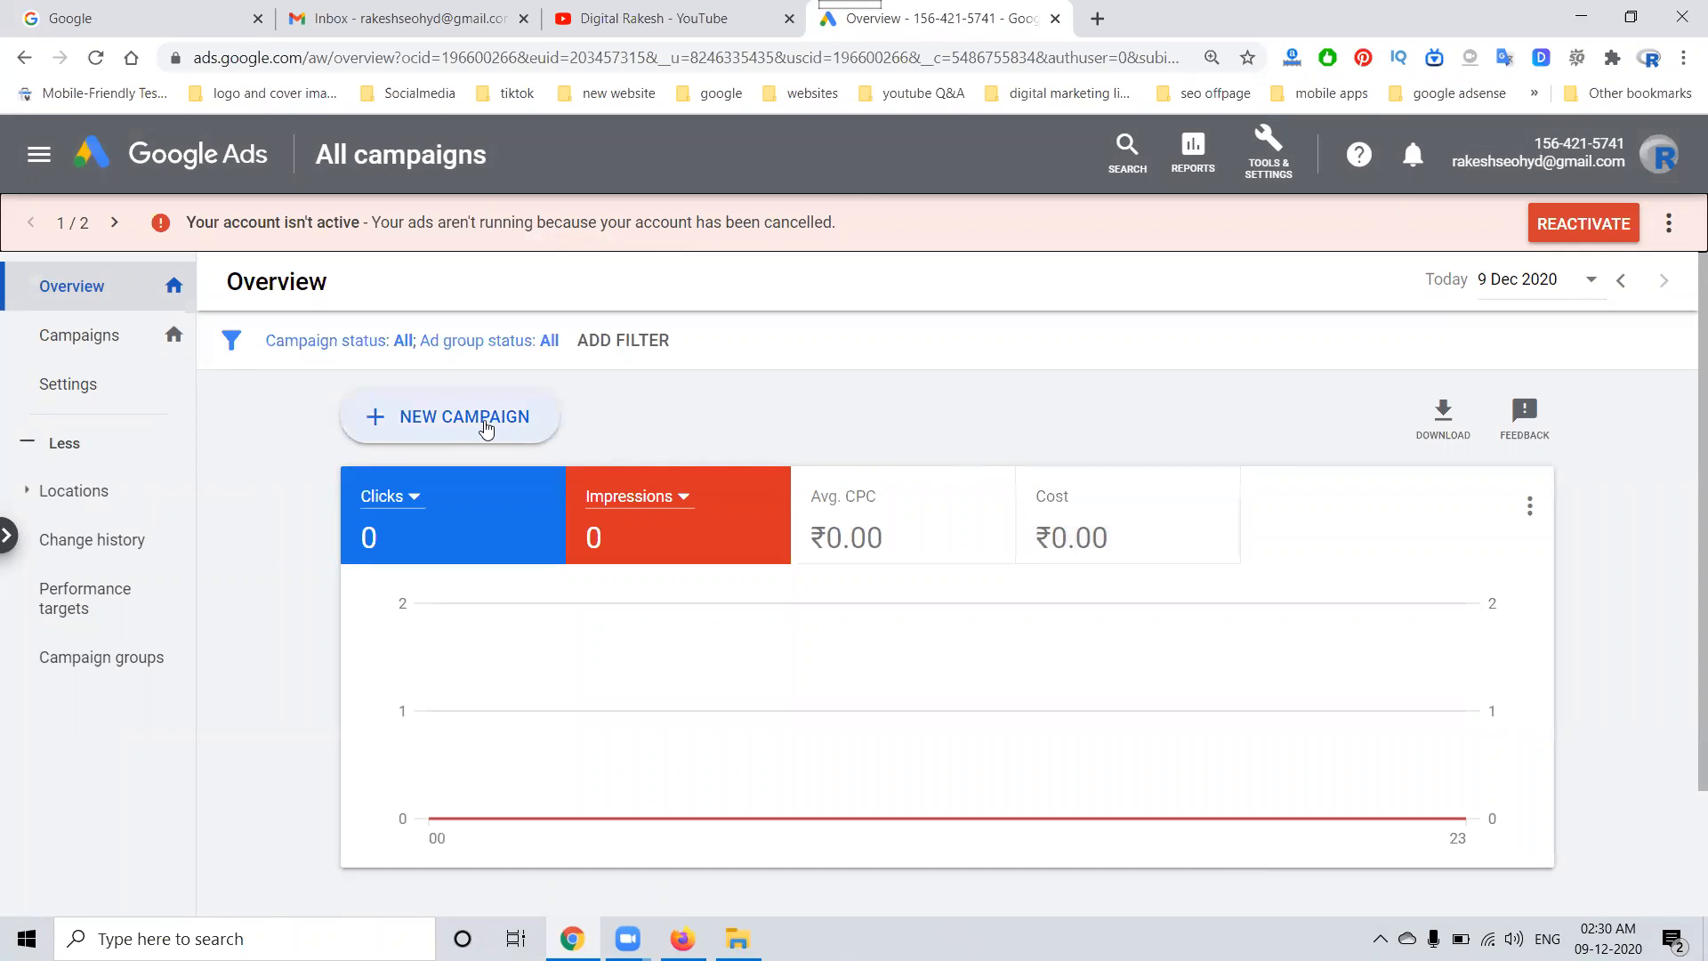
- Start a new campaign with the Website traffic goal, the Display type and the Gmail campaign subtype
{"action": "left_click", "coordinate": [487, 425]}
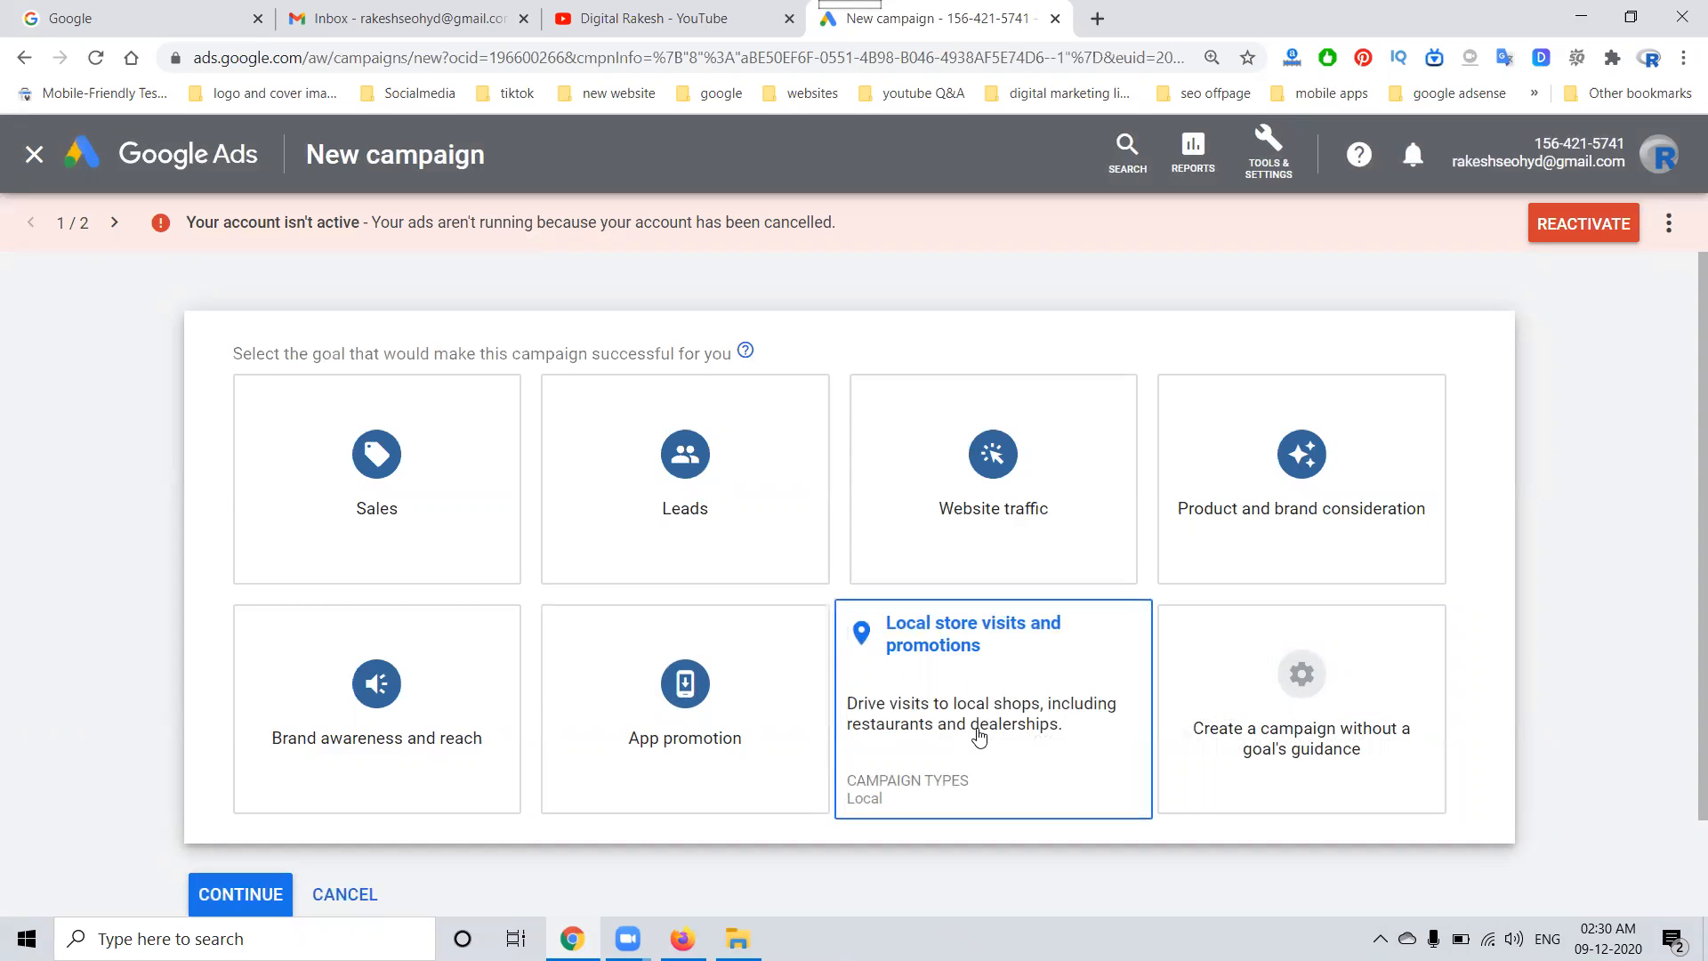
{"action": "left_click", "coordinate": [1264, 735]}
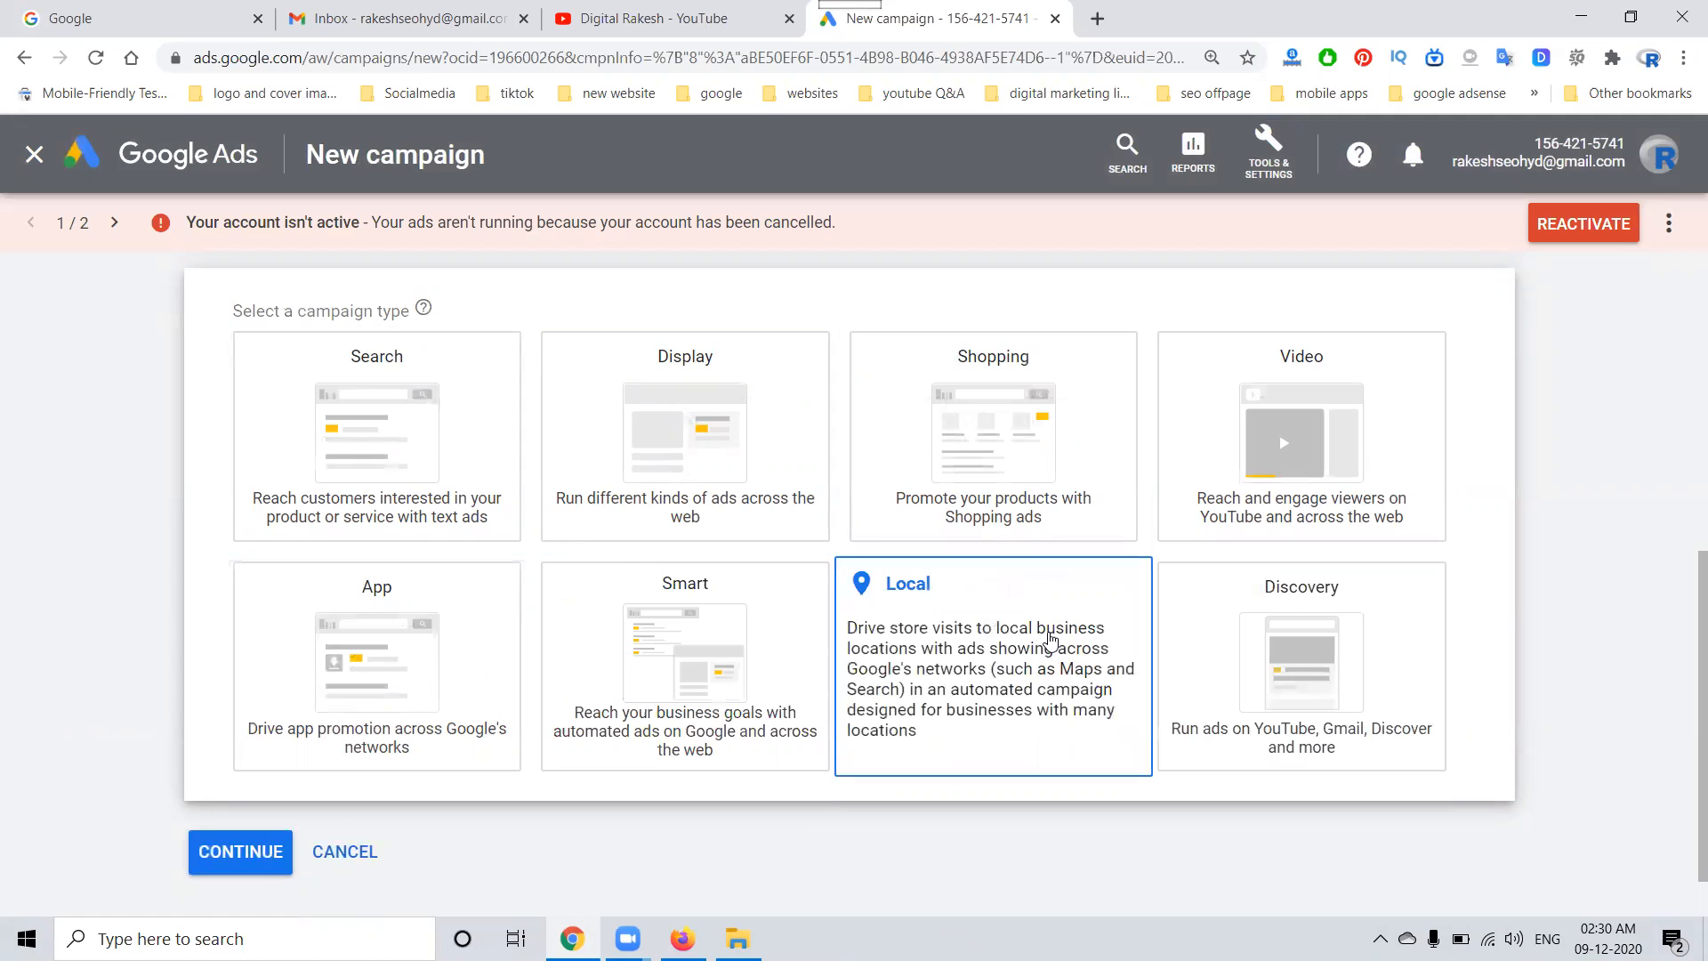
{"action": "scroll", "coordinate": [1050, 639], "scroll_direction": "up", "scroll_amount": 5}
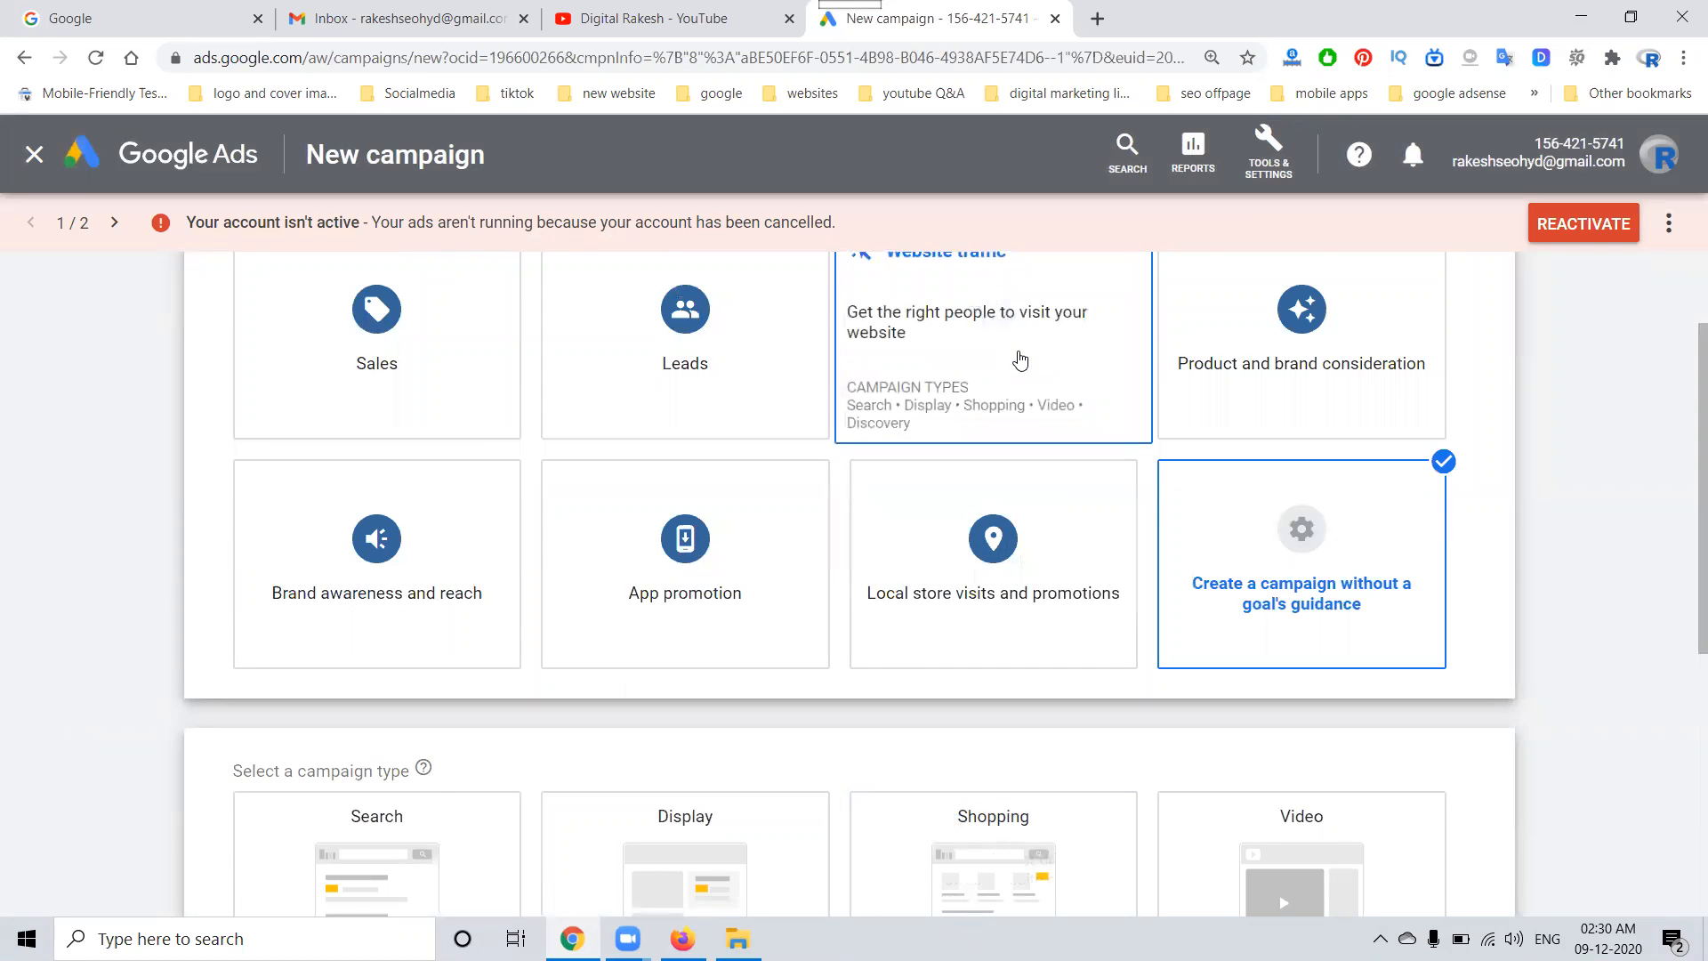
{"action": "scroll", "coordinate": [1021, 360], "scroll_direction": "down", "scroll_amount": 5}
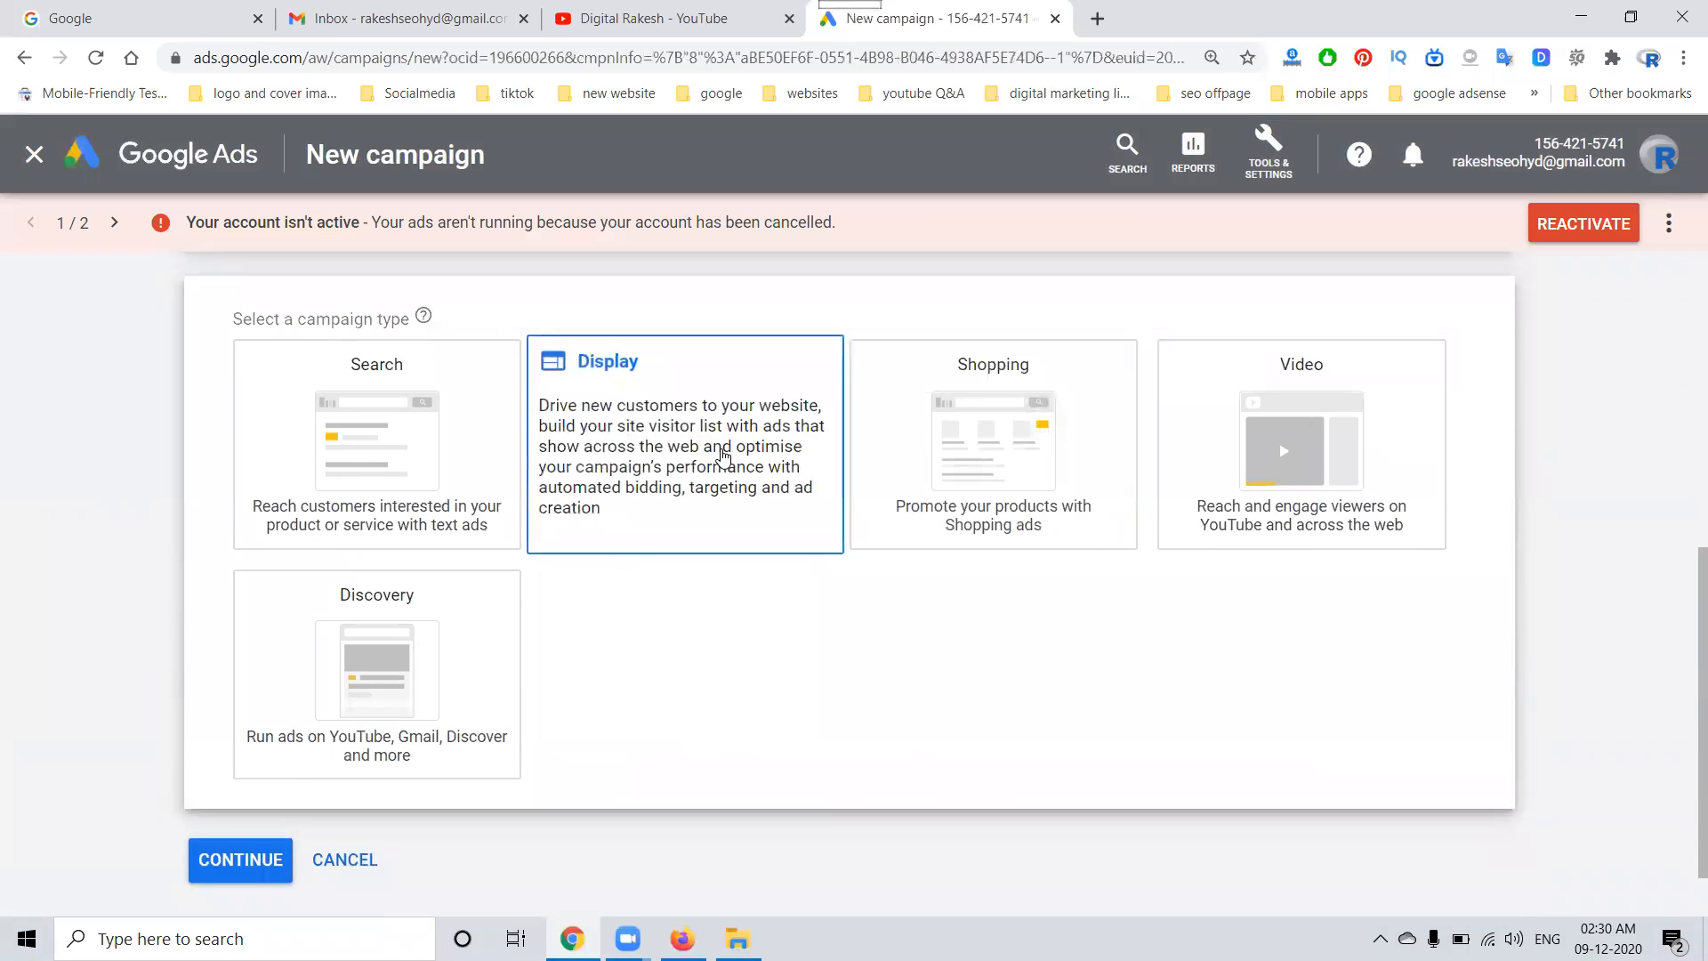
{"action": "left_click", "coordinate": [724, 456]}
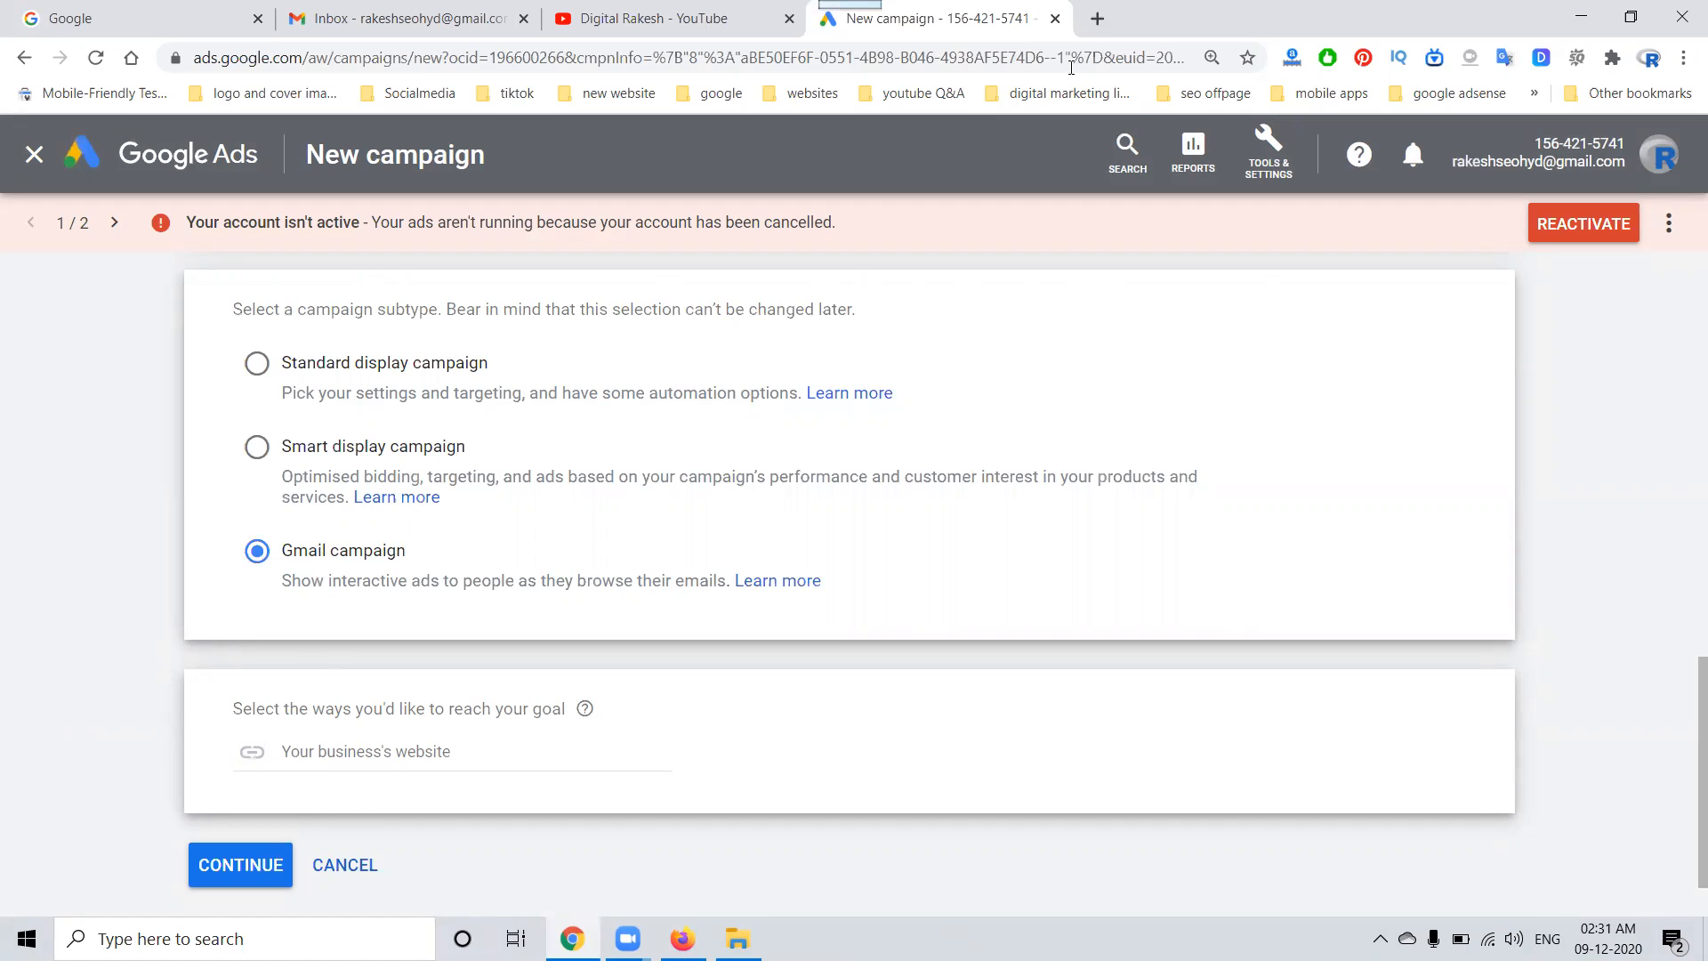
- Load the rakeshtechsolutions.com home page in a new browser tab
{"action": "left_click", "coordinate": [1098, 18]}
{"action": "type", "text": "ra"}
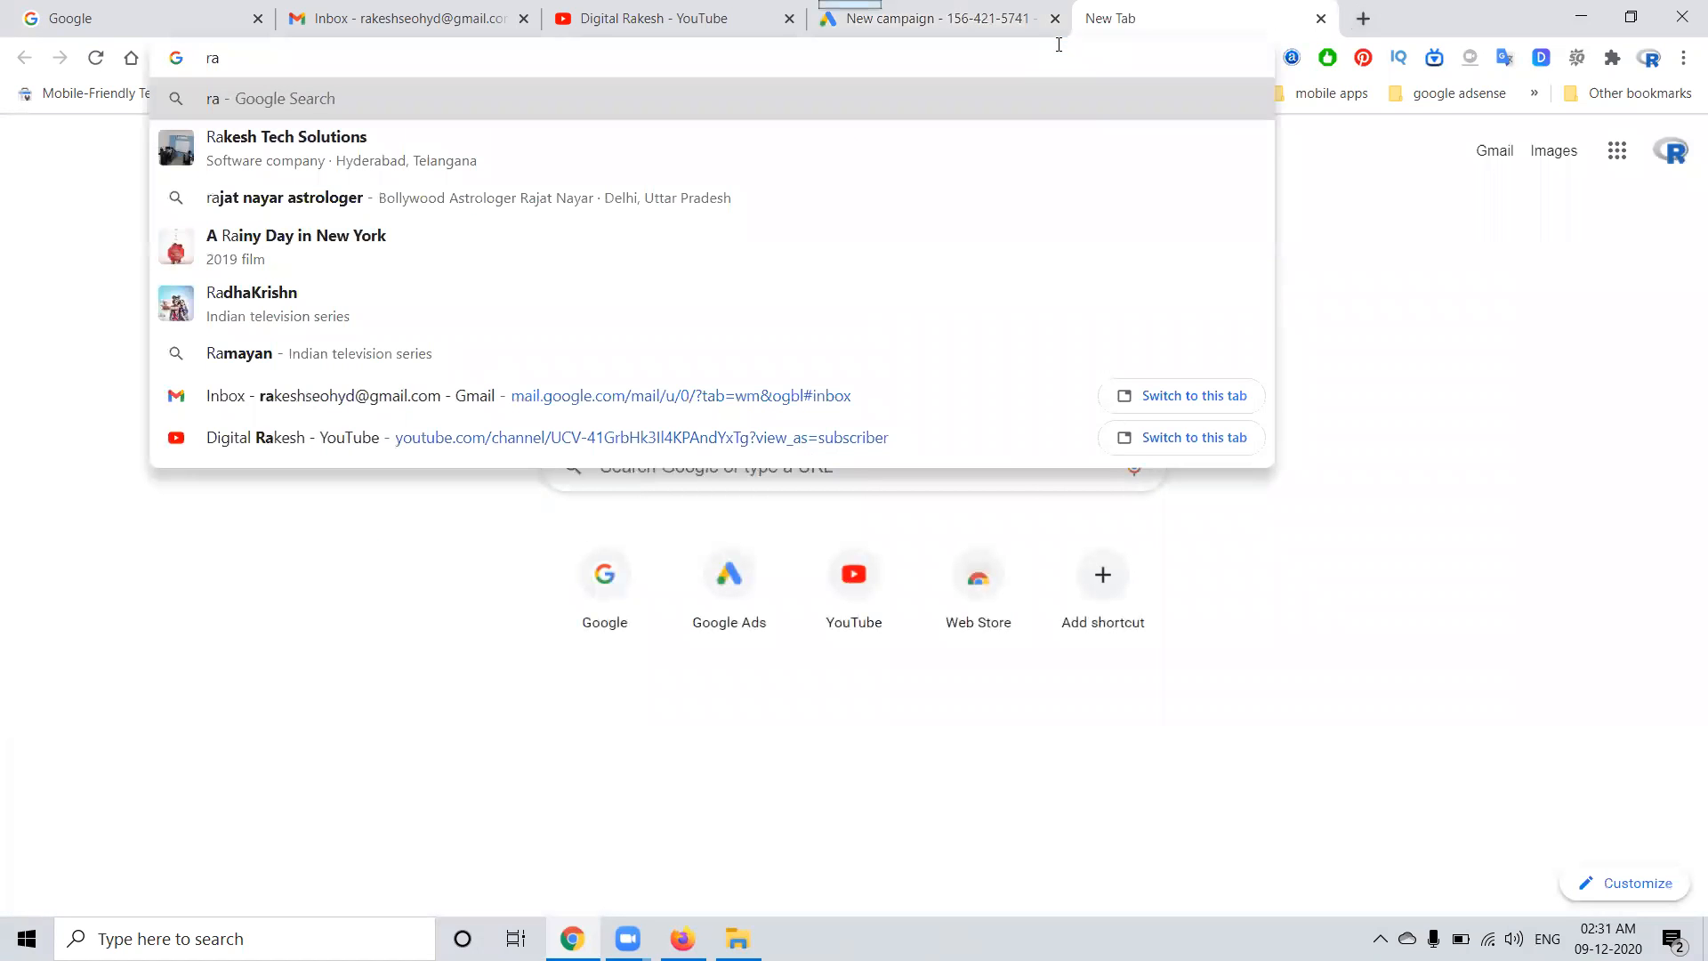
{"action": "type", "text": "keshtec"}
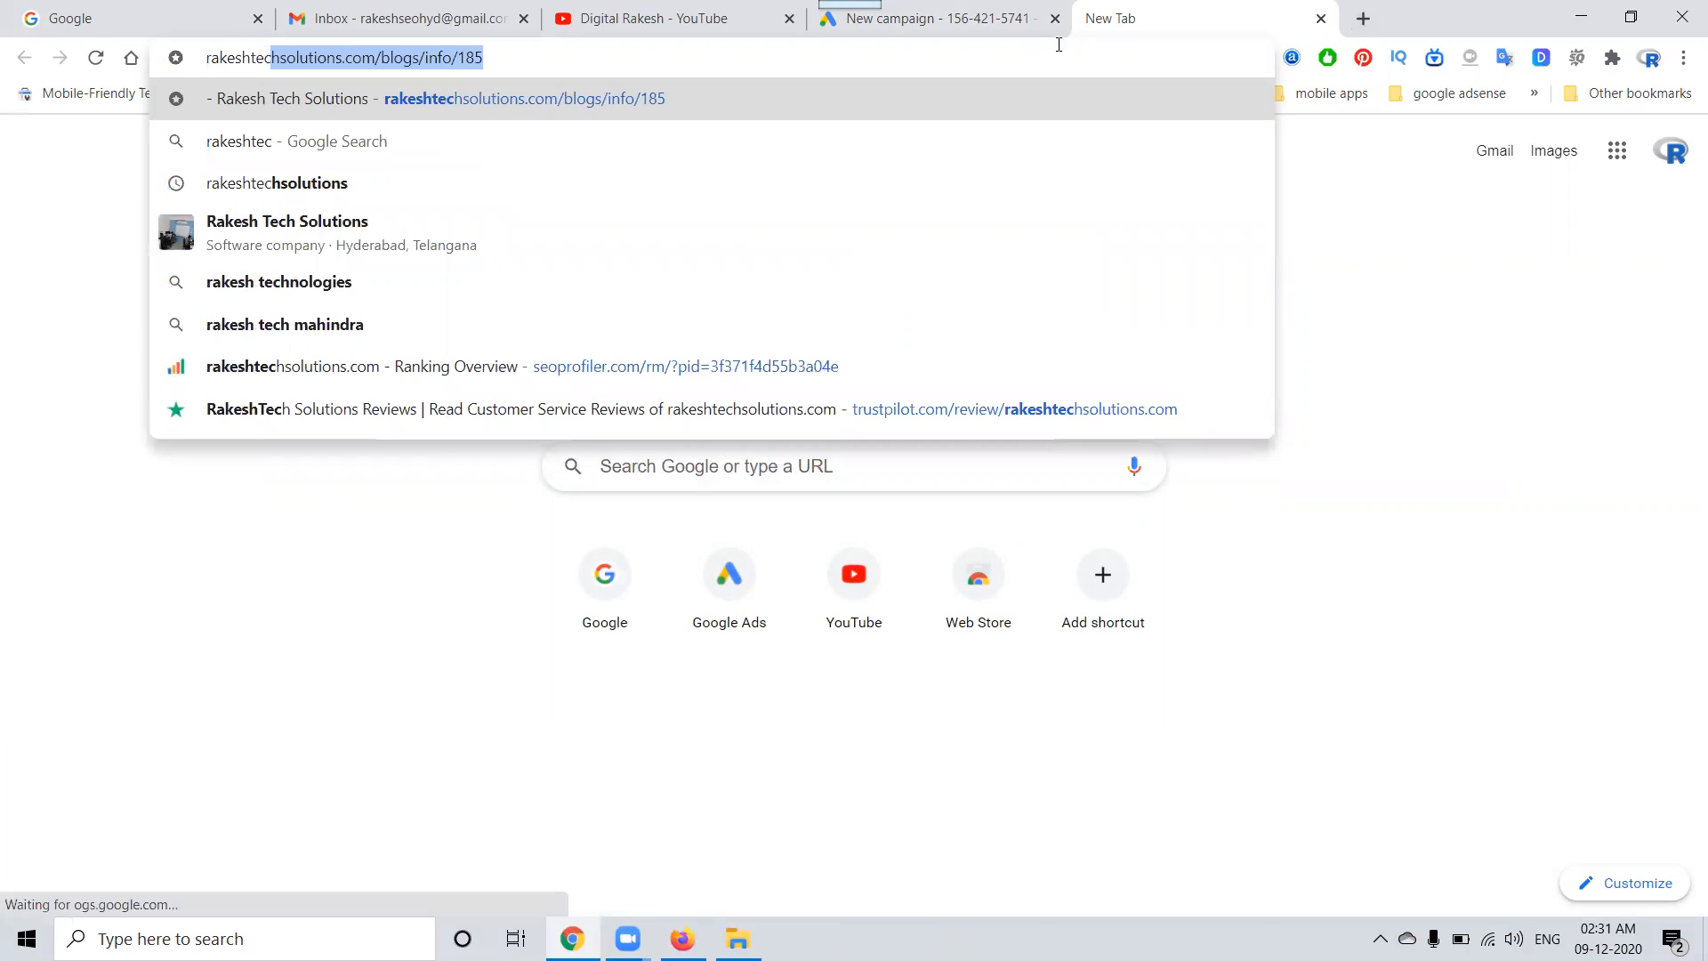
{"action": "key", "text": "Right"}
{"action": "key", "text": "BackSpace"}
{"action": "key", "text": "BackSpace"}
{"action": "key", "text": "BackSpace"}
{"action": "key", "text": "BackSpace"}
{"action": "key", "text": "BackSpace"}
{"action": "key", "text": "BackSpace"}
{"action": "key", "text": "BackSpace"}
{"action": "key", "text": "BackSpace"}
{"action": "key", "text": "BackSpace"}
{"action": "key", "text": "BackSpace"}
{"action": "key", "text": "BackSpace"}
{"action": "key", "text": "BackSpace"}
{"action": "key", "text": "BackSpace"}
{"action": "key", "text": "BackSpace"}
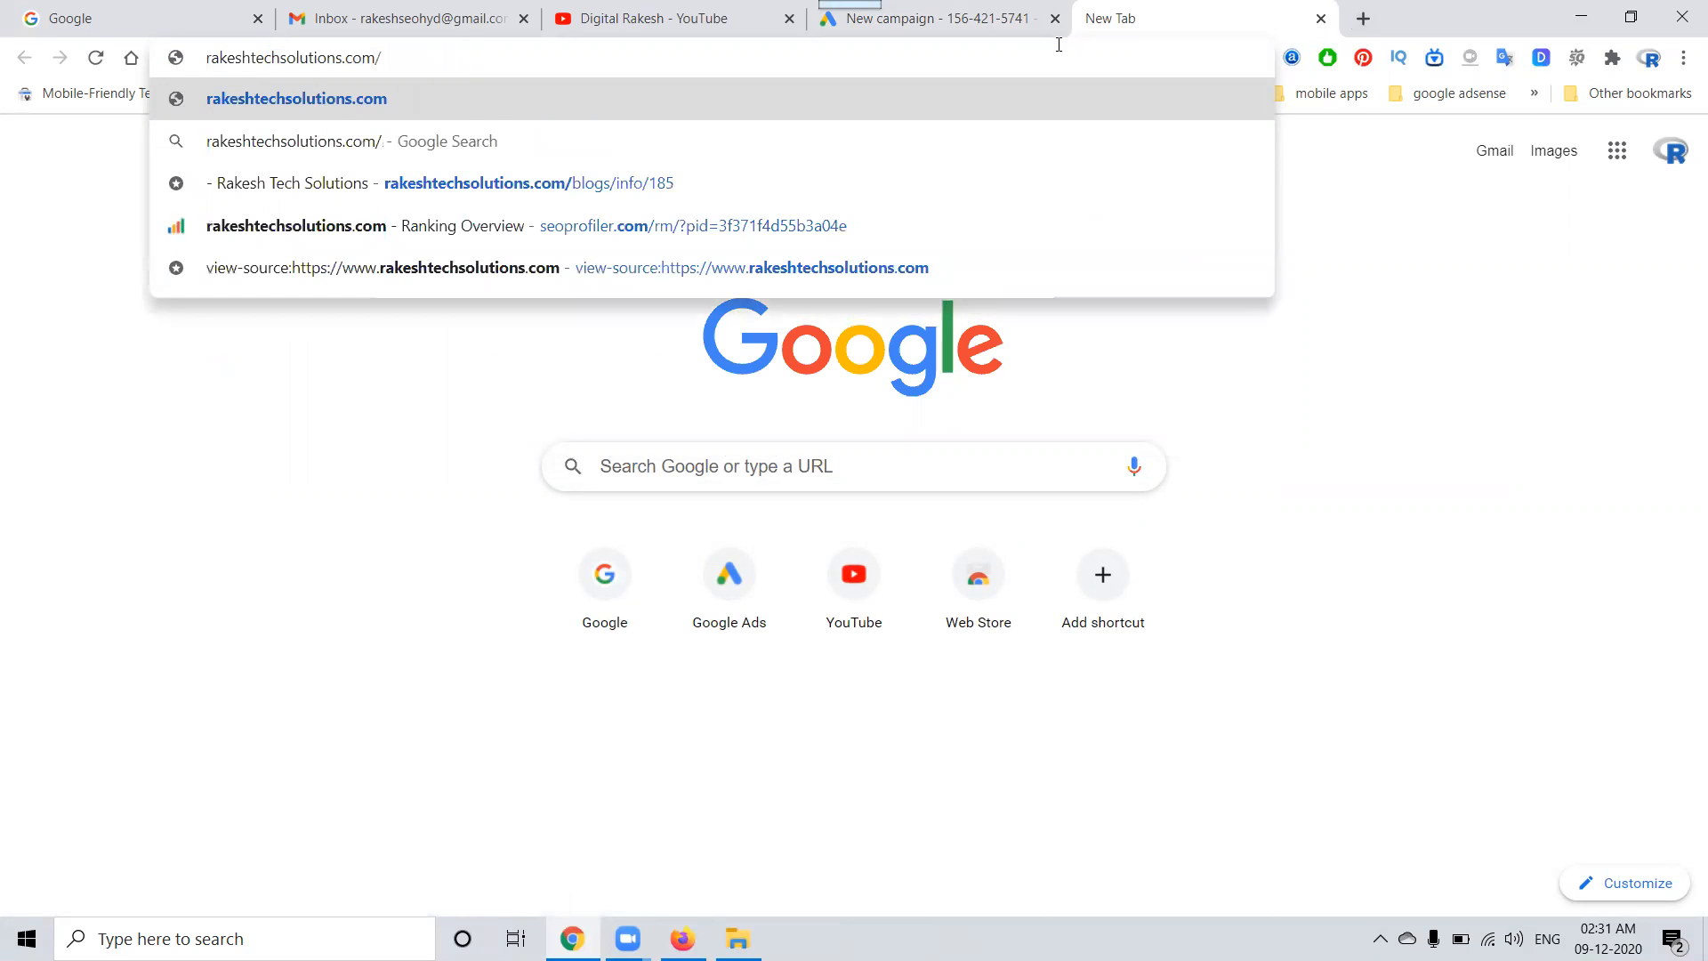
{"action": "key", "text": "Return"}
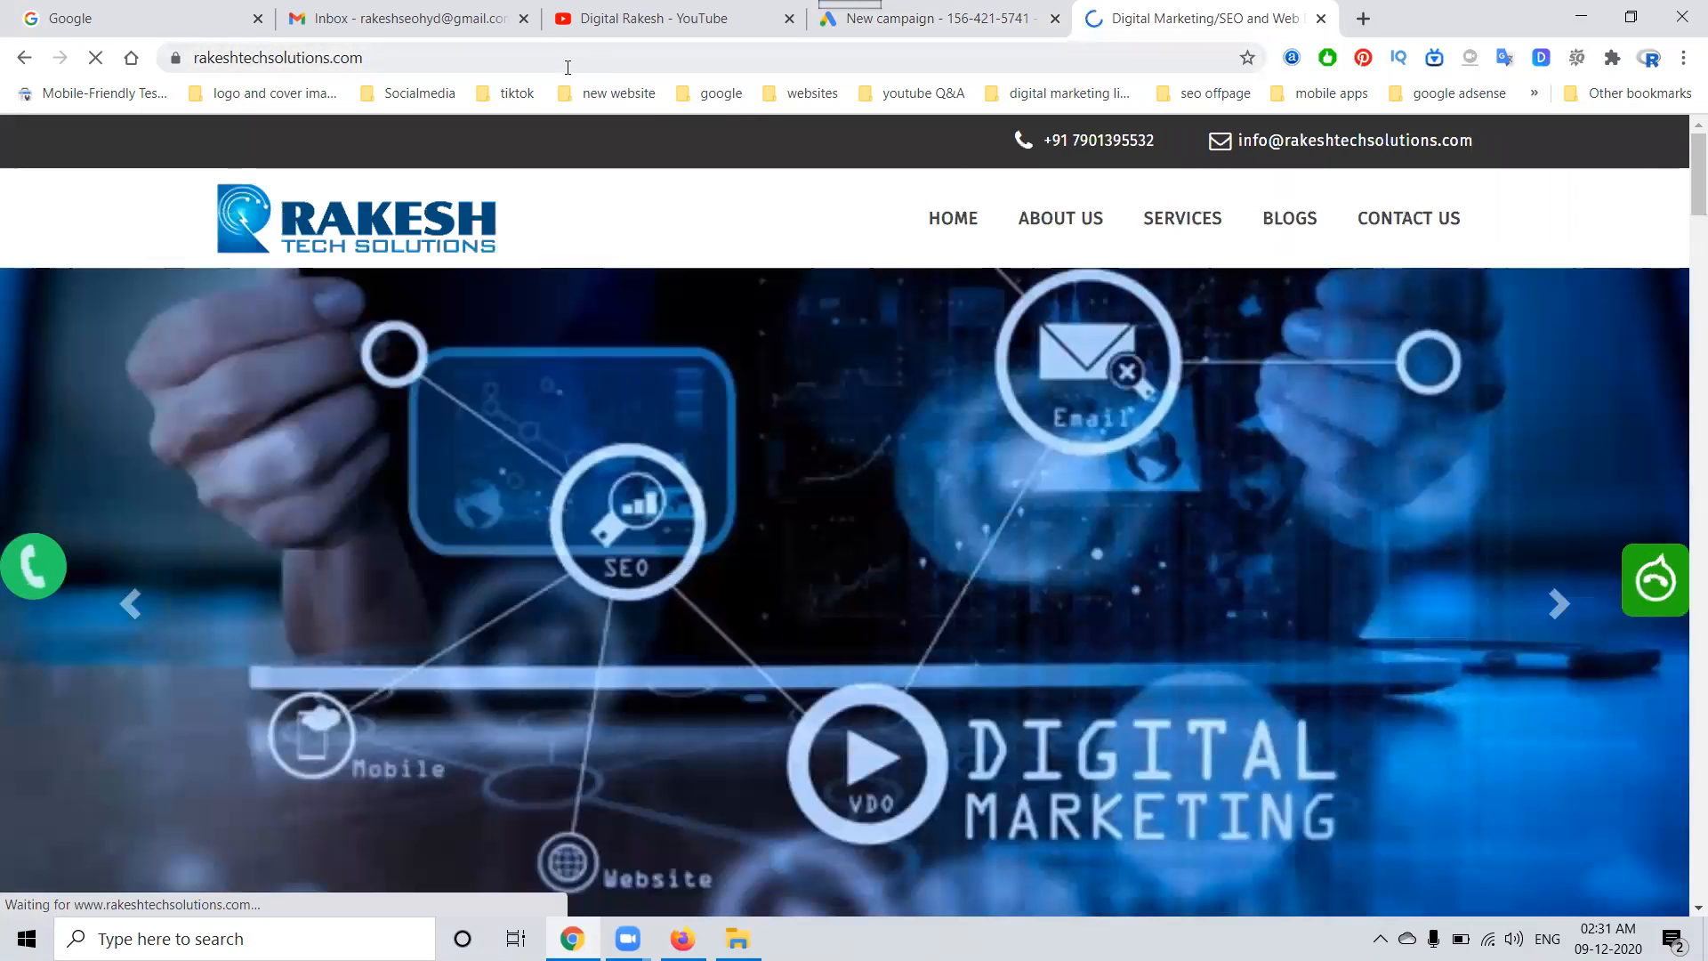
{"action": "left_click", "coordinate": [570, 64]}
{"action": "key", "text": "ctrl+c"}
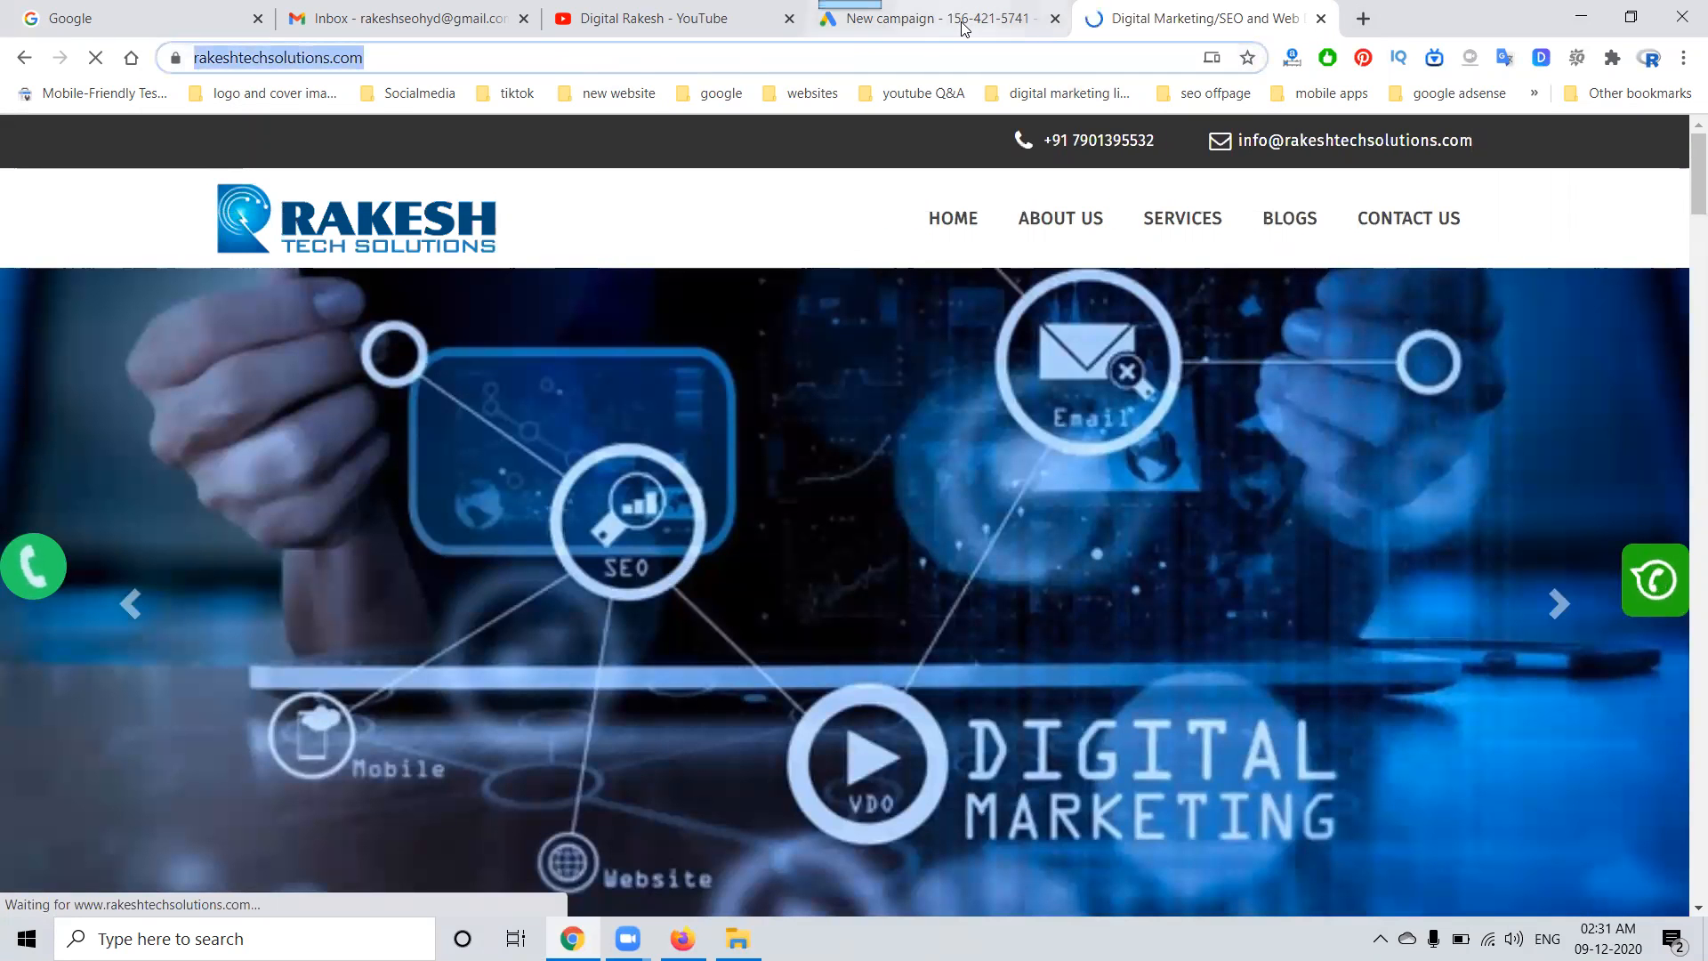
{"action": "left_click", "coordinate": [962, 27]}
{"action": "left_click", "coordinate": [360, 747]}
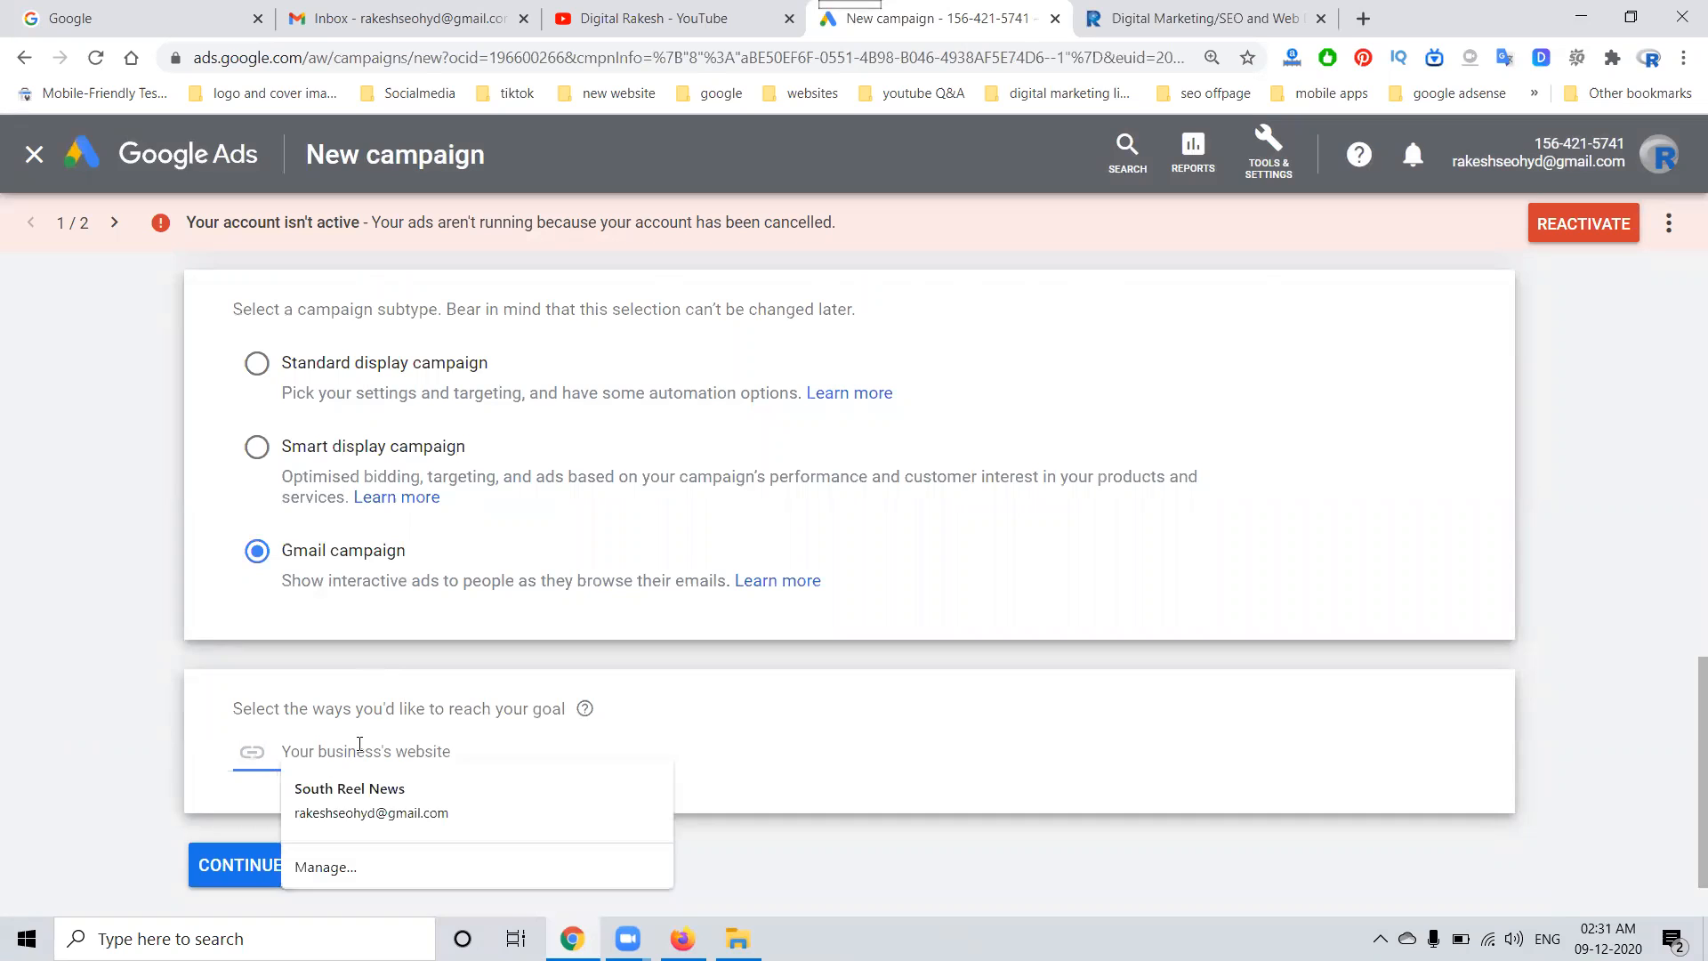
{"action": "key", "text": "ctrl+v"}
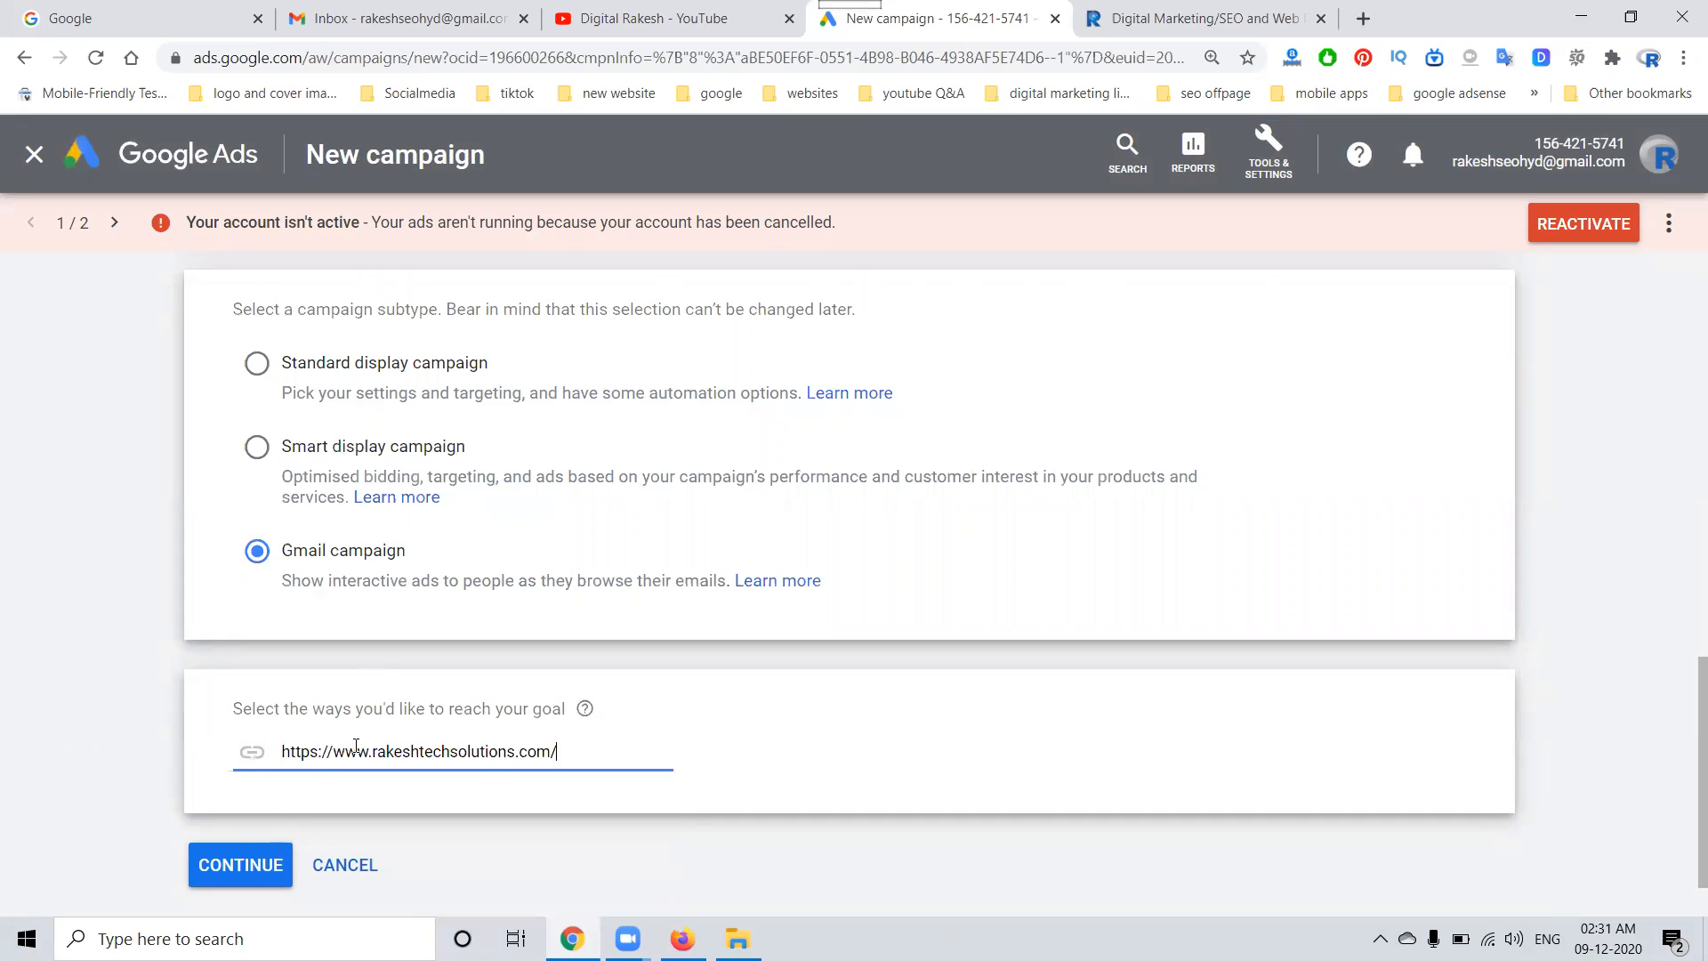
{"action": "left_click", "coordinate": [231, 865]}
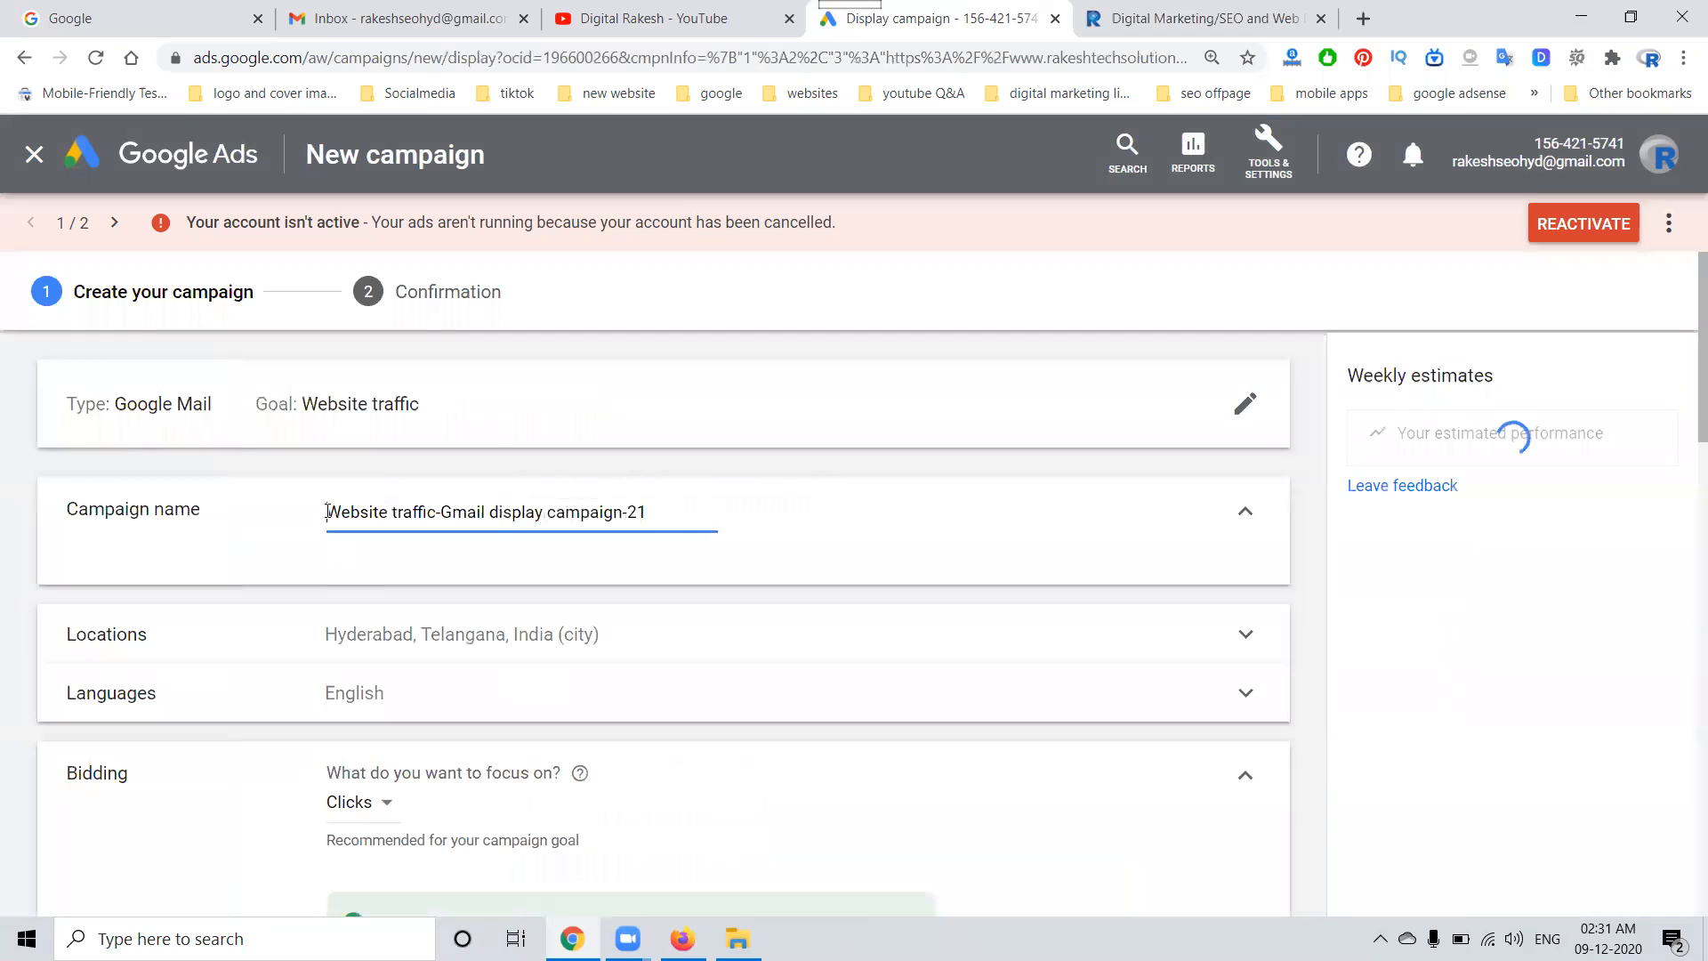
- Prefix the campaign name with RTS so it reads "RTS Website traffic-Gmail display campaign-21"
{"action": "left_click", "coordinate": [327, 511]}
{"action": "type", "text": "RTS"}
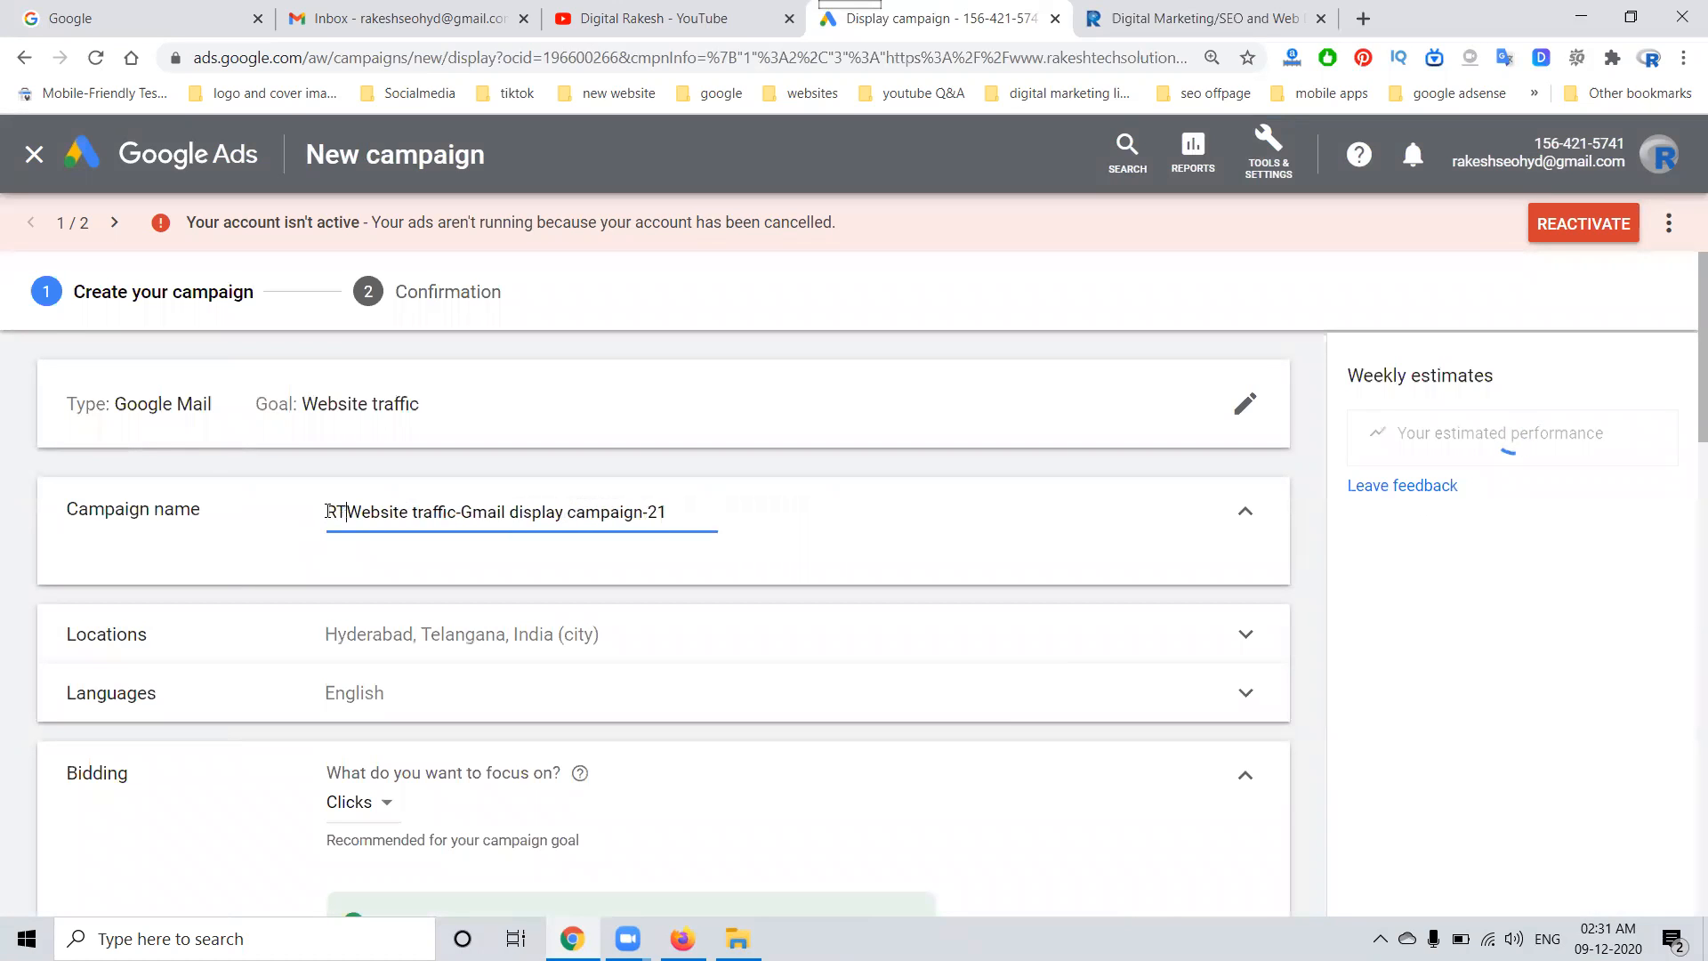
{"action": "scroll", "coordinate": [240, 584], "scroll_direction": "down", "scroll_amount": 3}
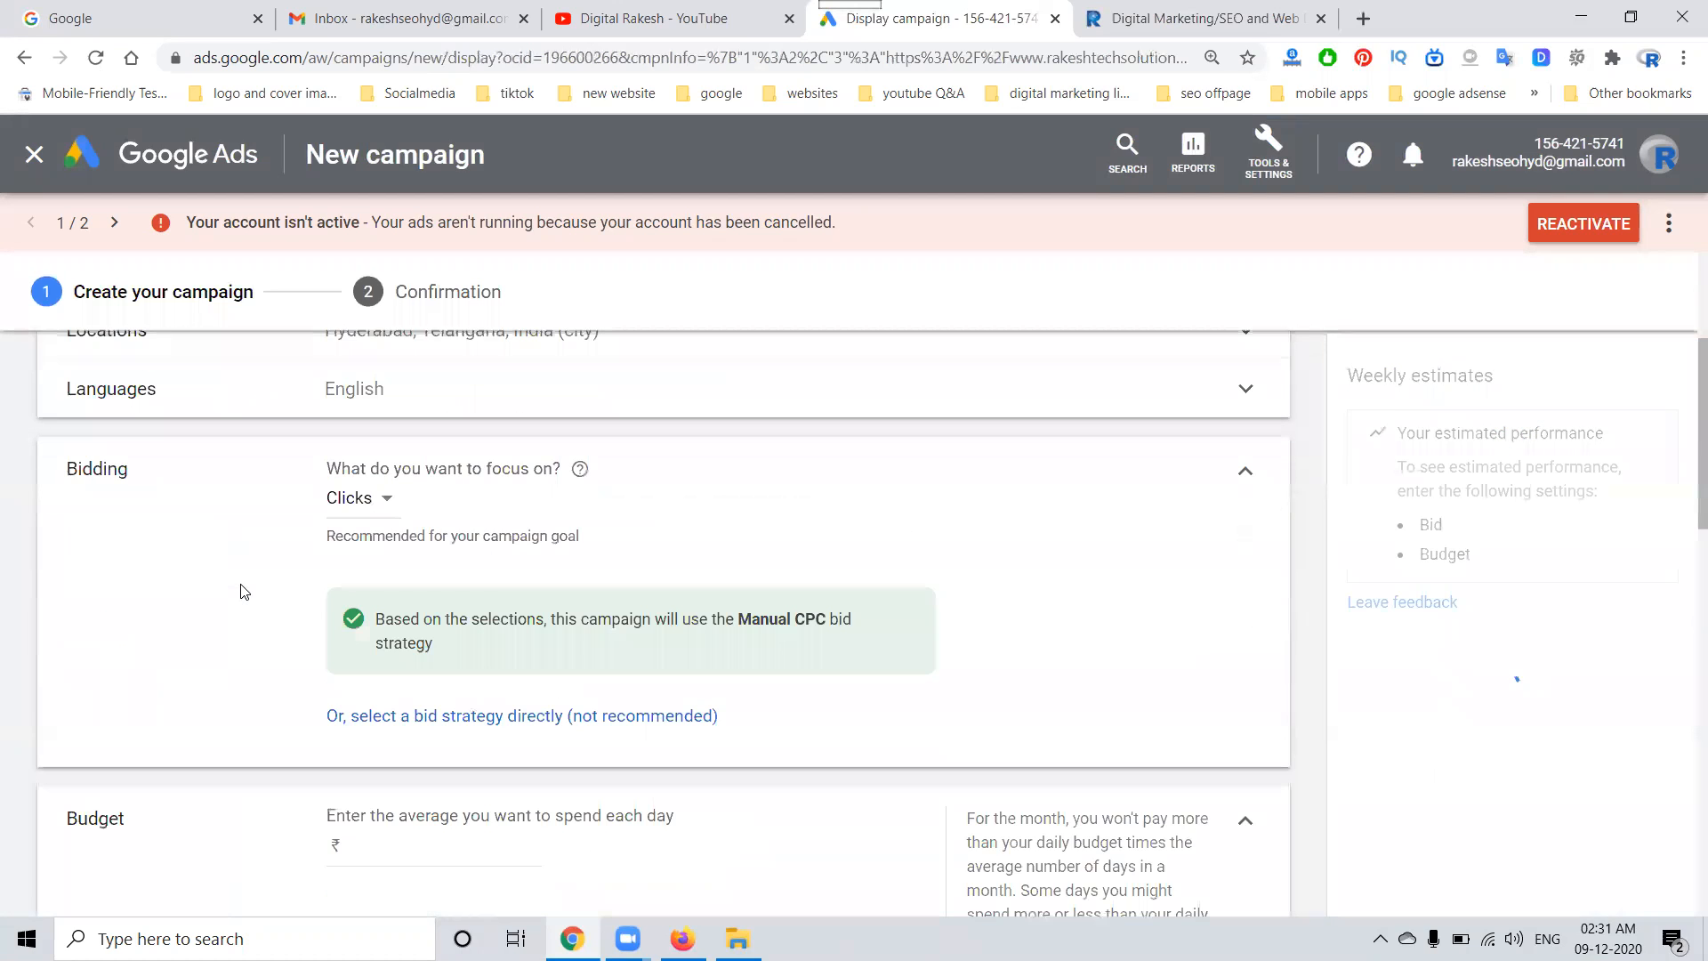
{"action": "scroll", "coordinate": [353, 408], "scroll_direction": "up", "scroll_amount": 2}
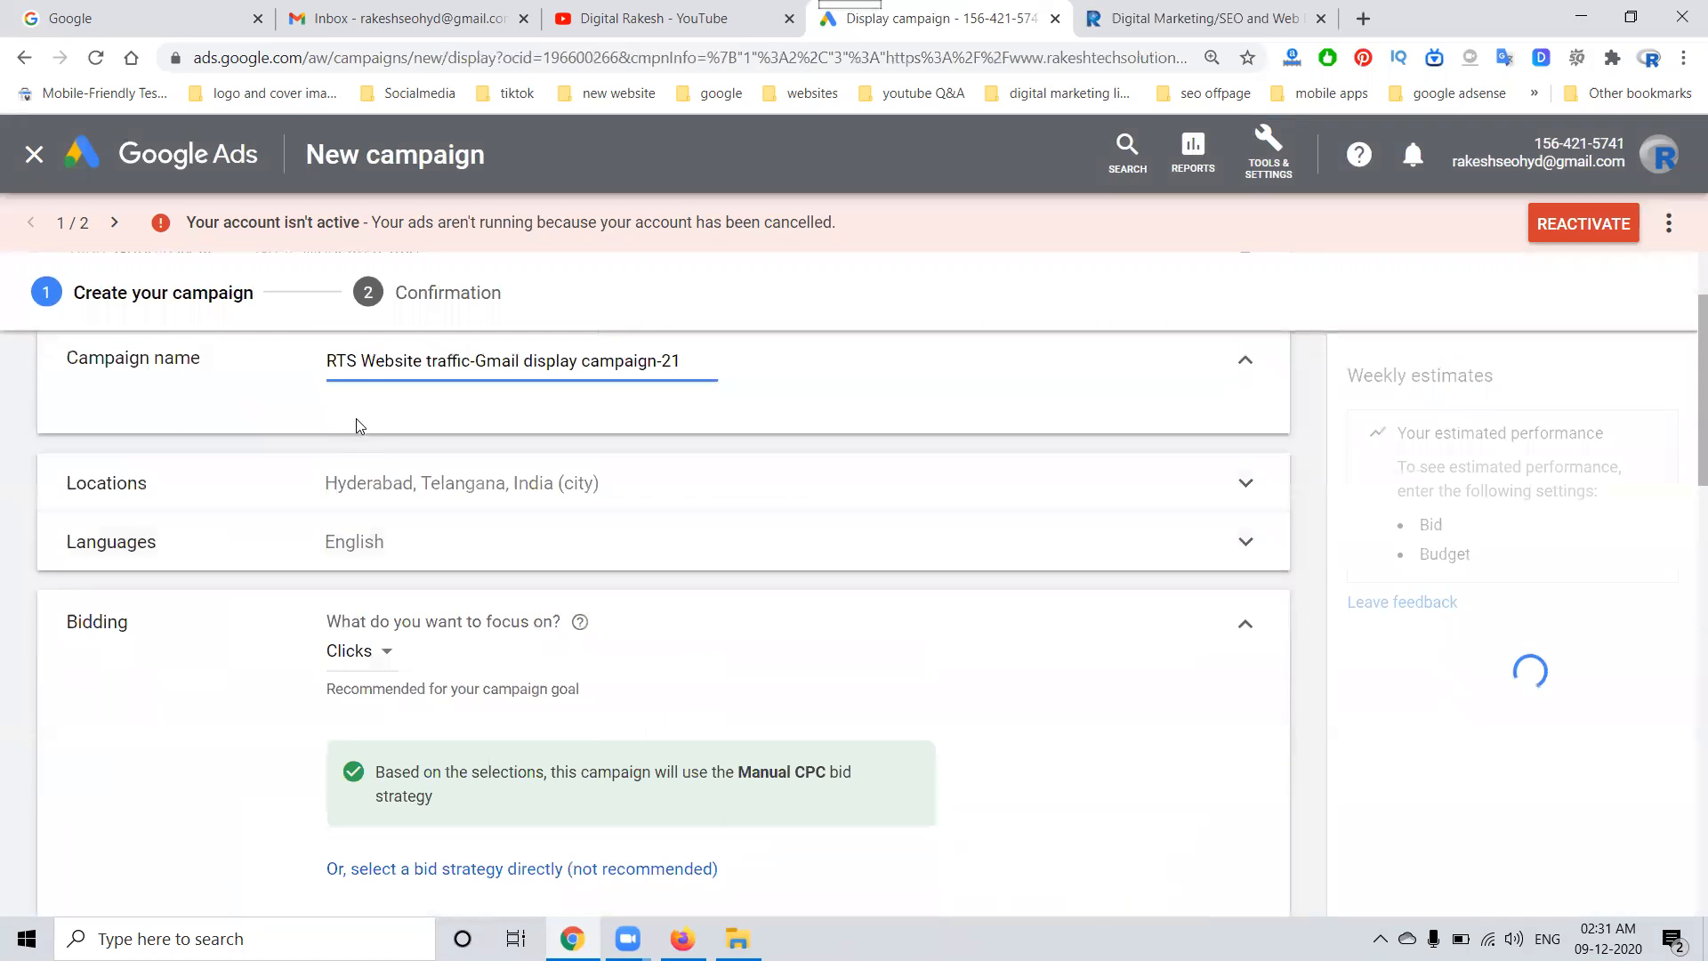
- Examine the campaign's available language choices and its location targeting options
{"action": "left_click", "coordinate": [371, 545]}
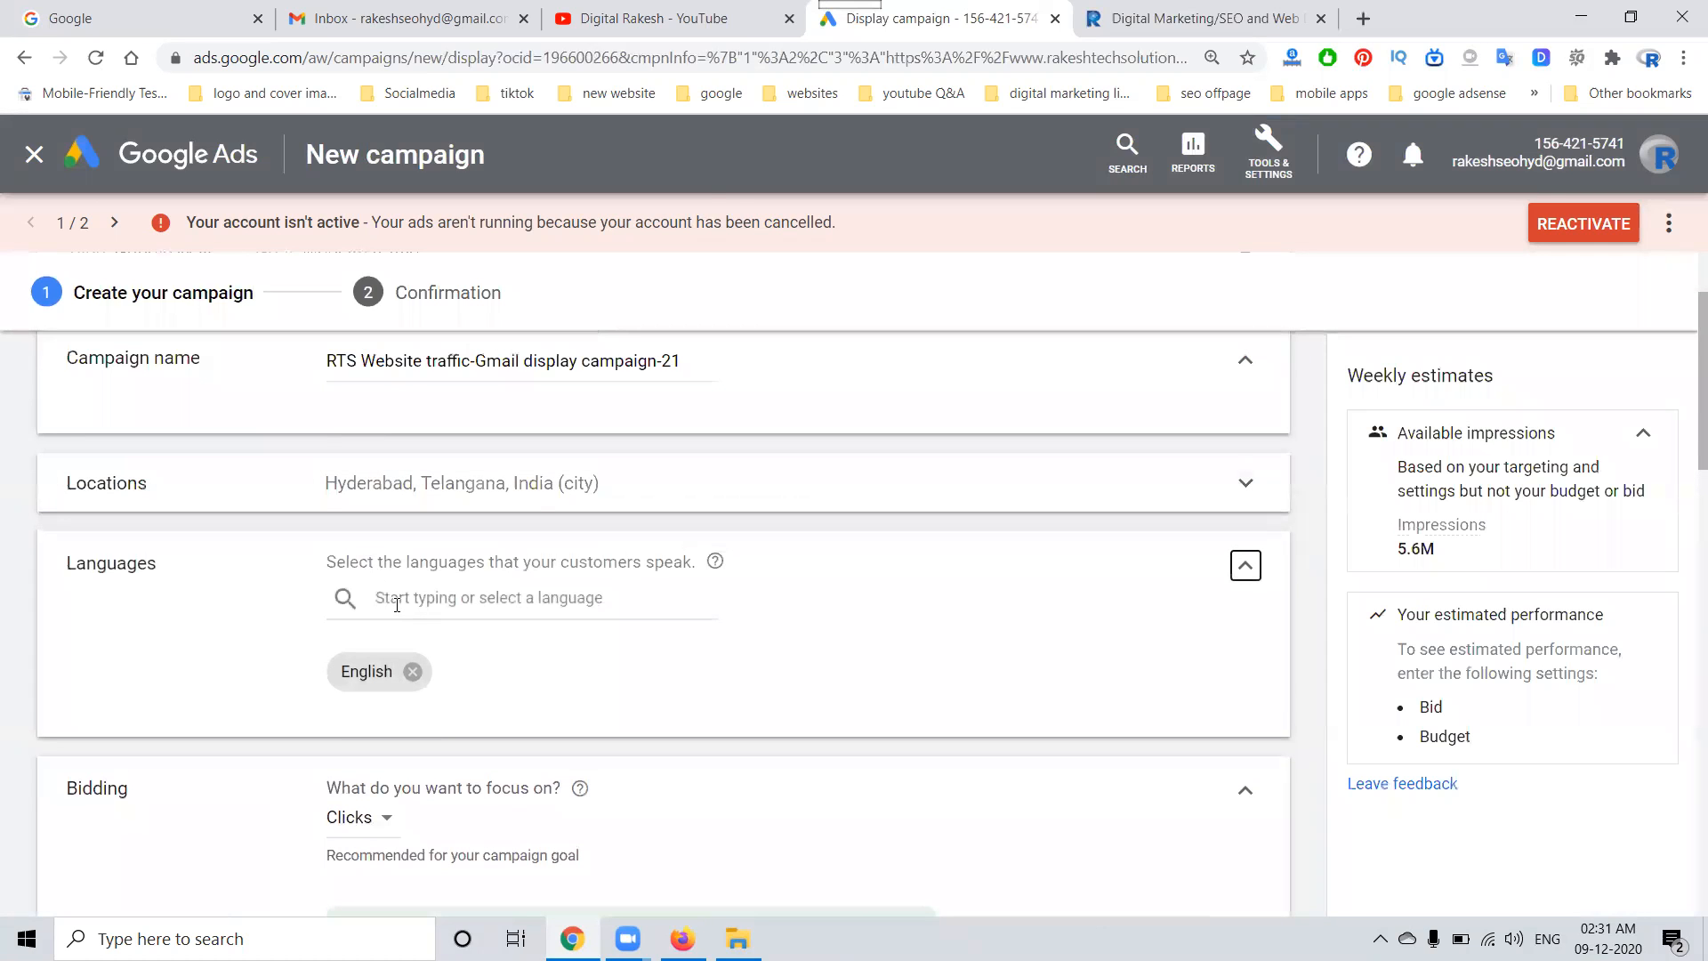
{"action": "left_click", "coordinate": [397, 600]}
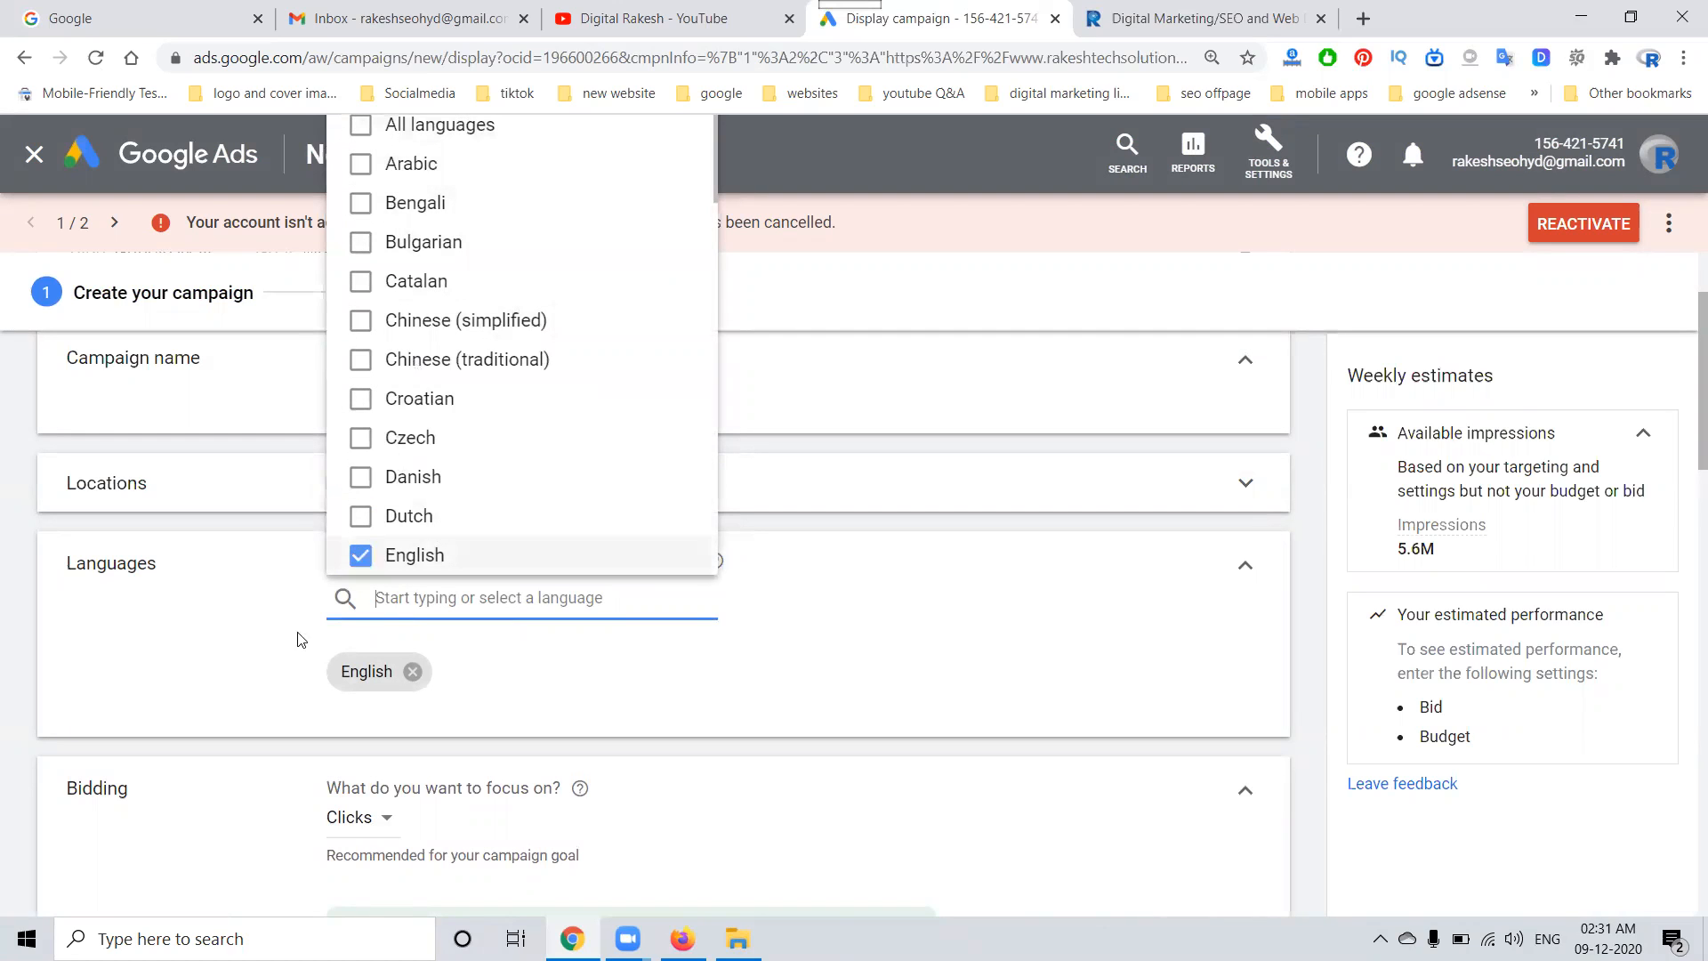
{"action": "left_click", "coordinate": [271, 661]}
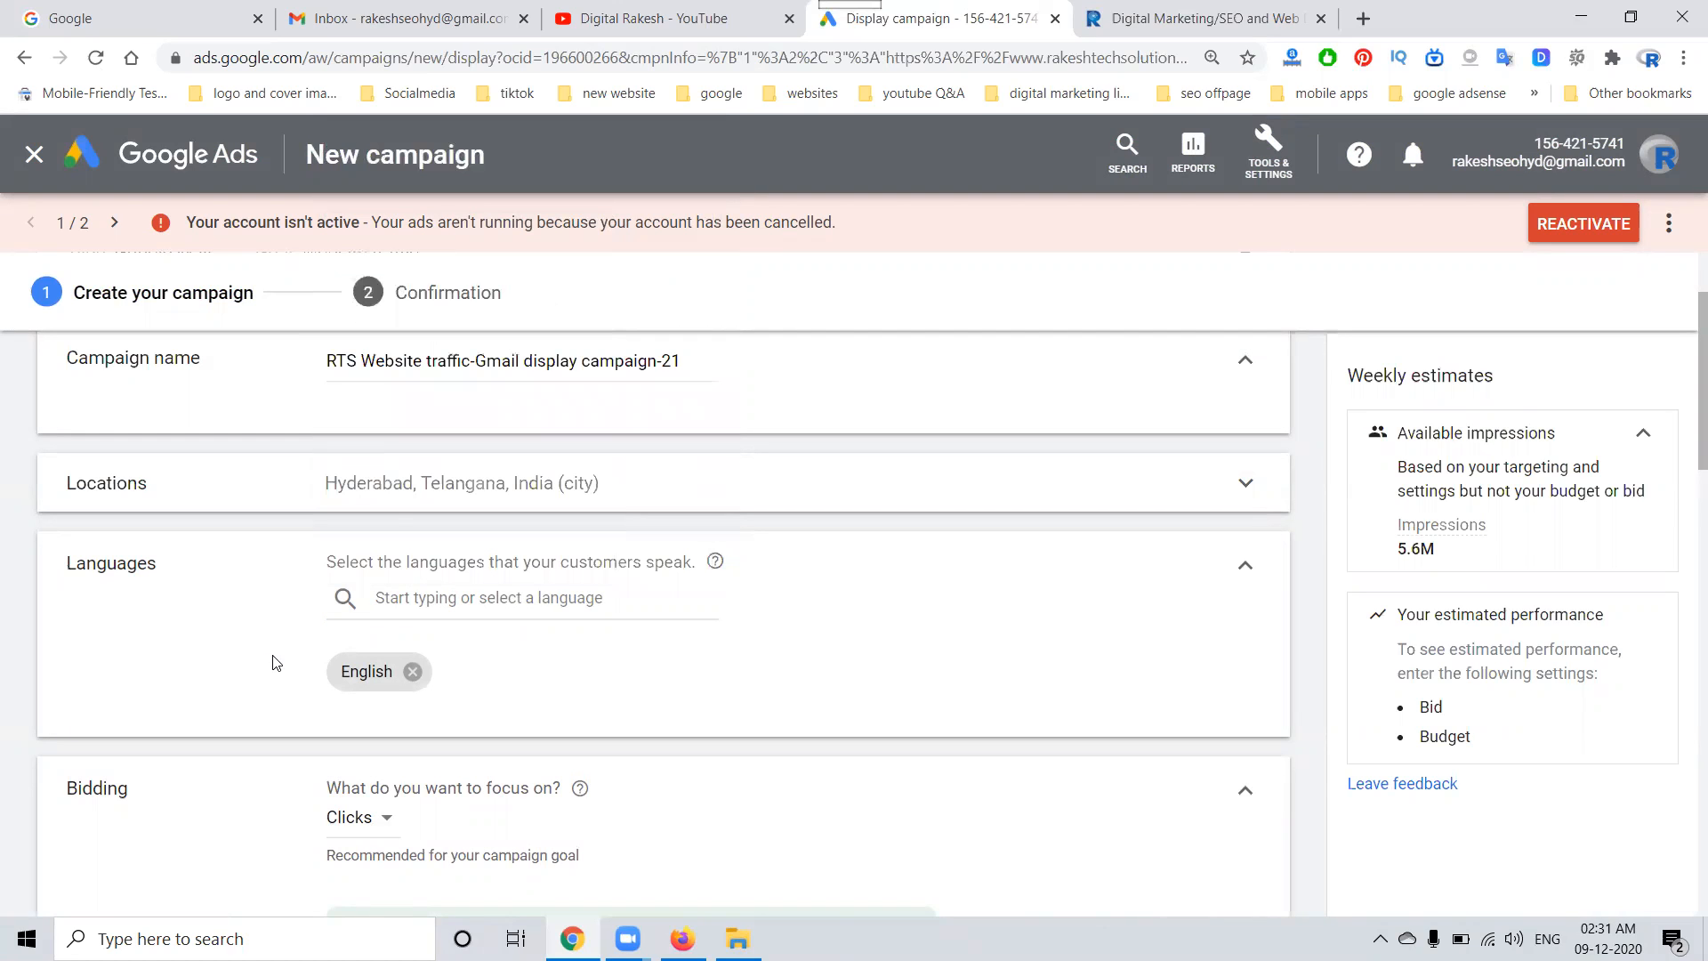
{"action": "left_click", "coordinate": [397, 483]}
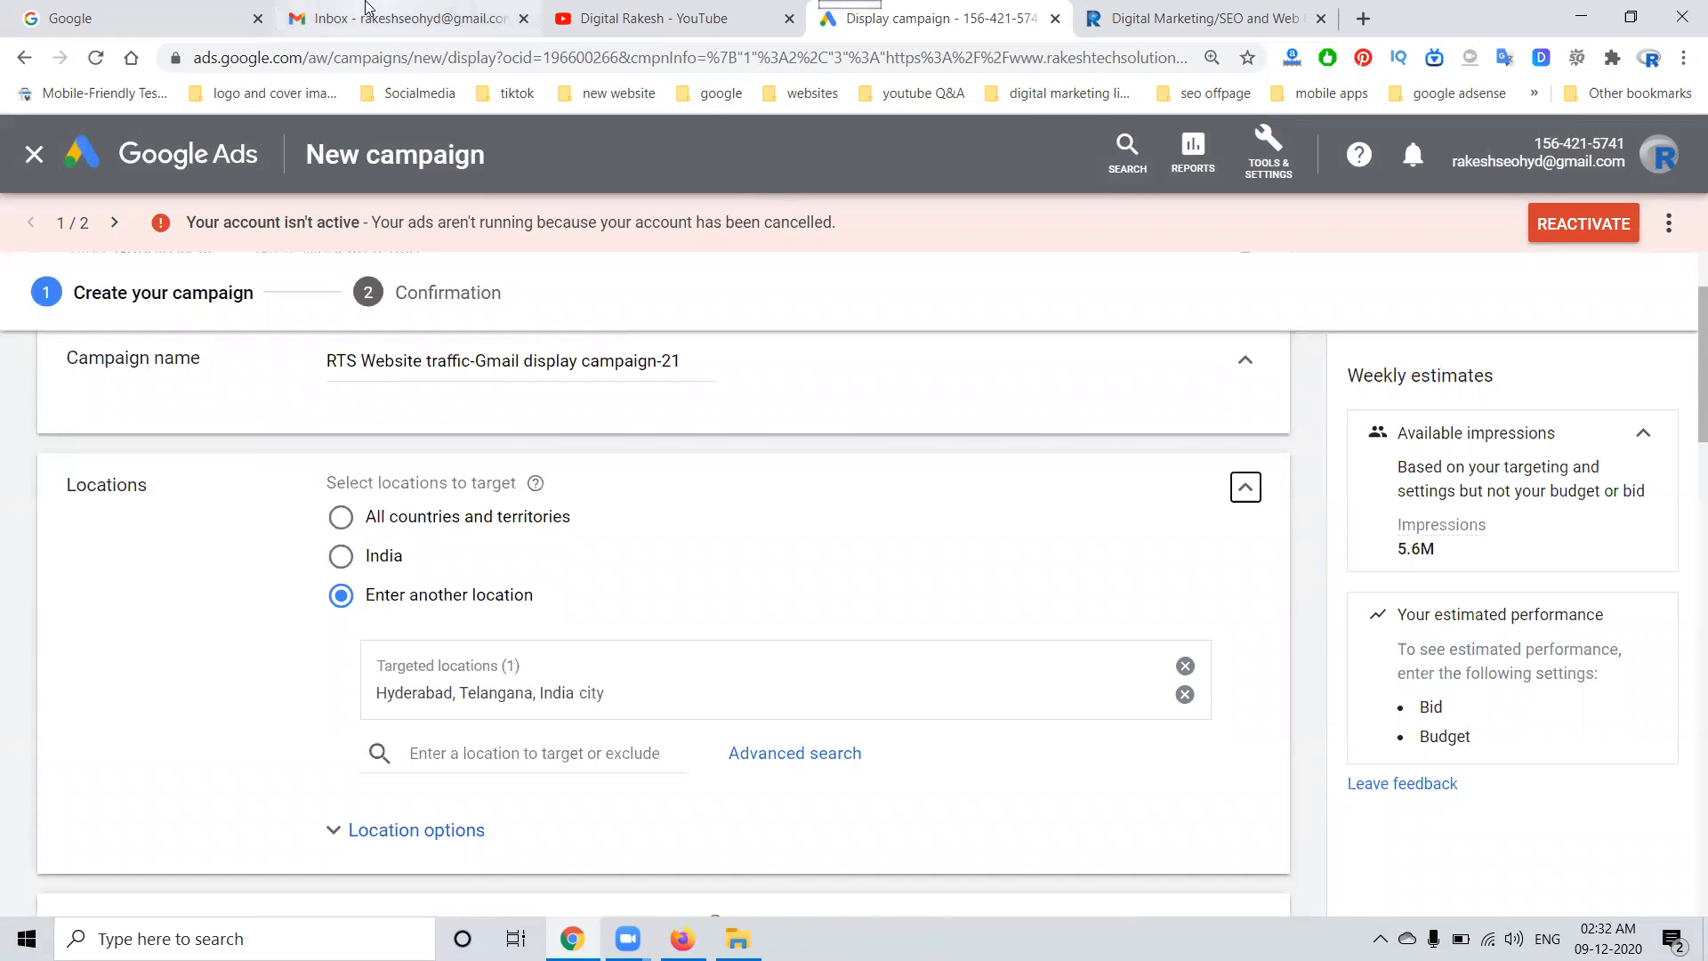
- Review the opened Invesco Mutual Fund ad in Gmail as an example and return to the campaign setup
{"action": "left_click", "coordinate": [504, 16]}
{"action": "left_click", "coordinate": [521, 327]}
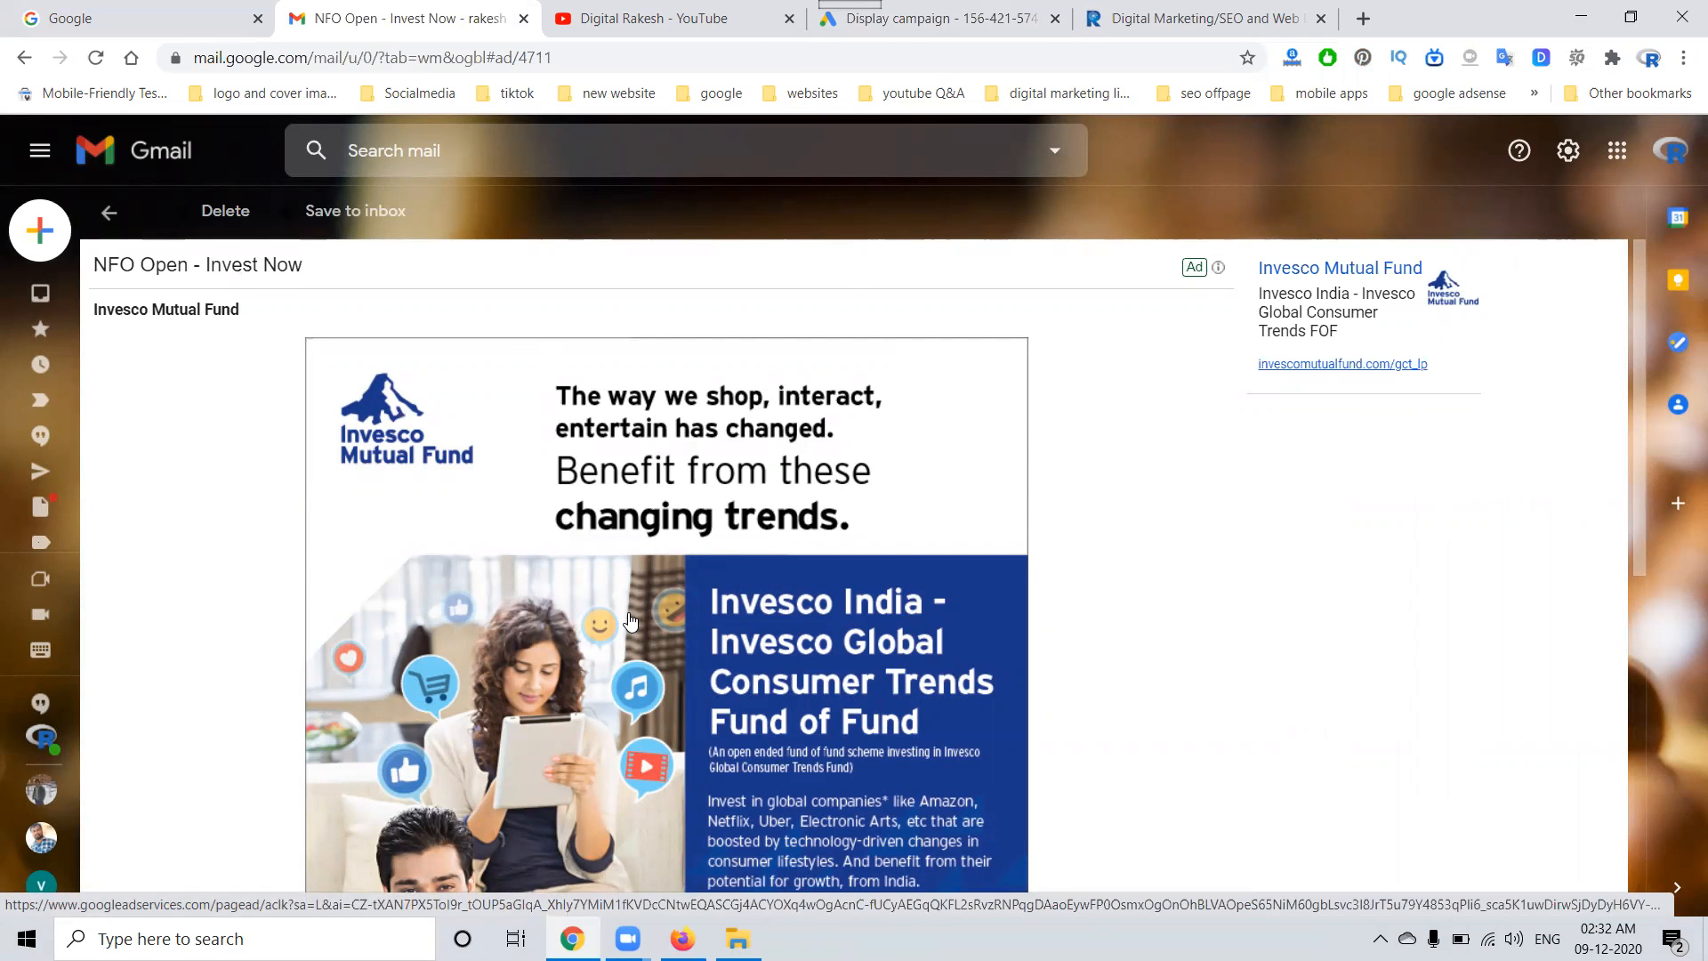
{"action": "left_click", "coordinate": [978, 18]}
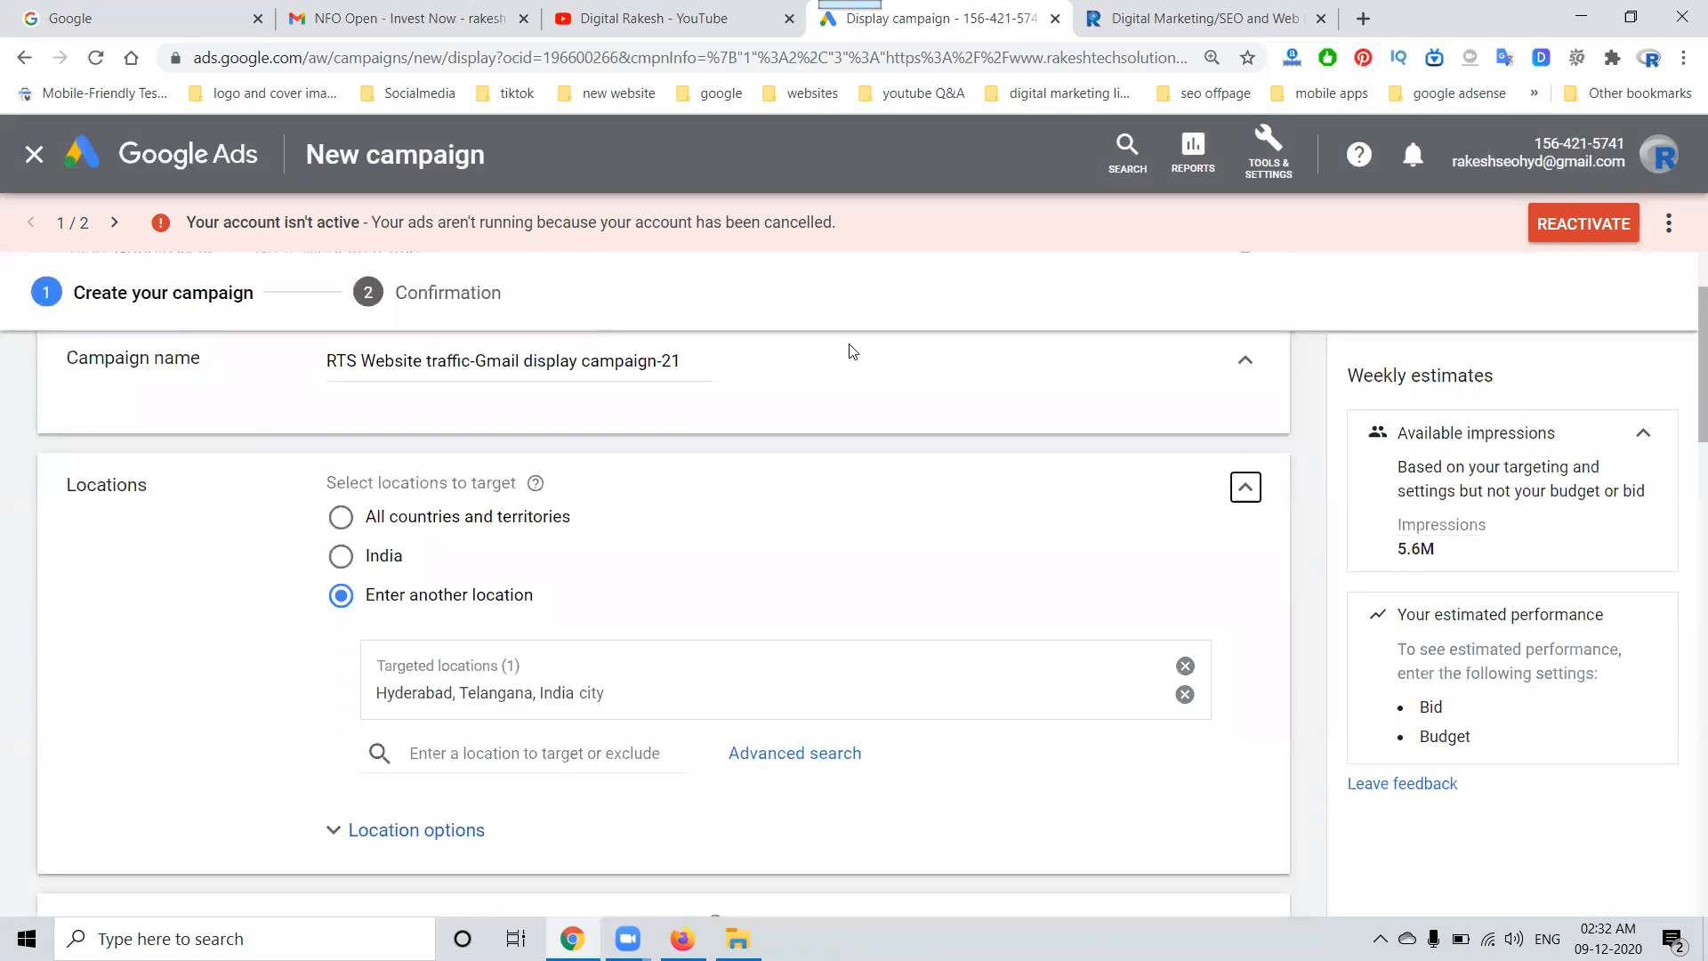
- Switch the campaign's bidding focus to Conversions to view its options and set it back to Clicks
{"action": "scroll", "coordinate": [451, 585], "scroll_direction": "down", "scroll_amount": 5}
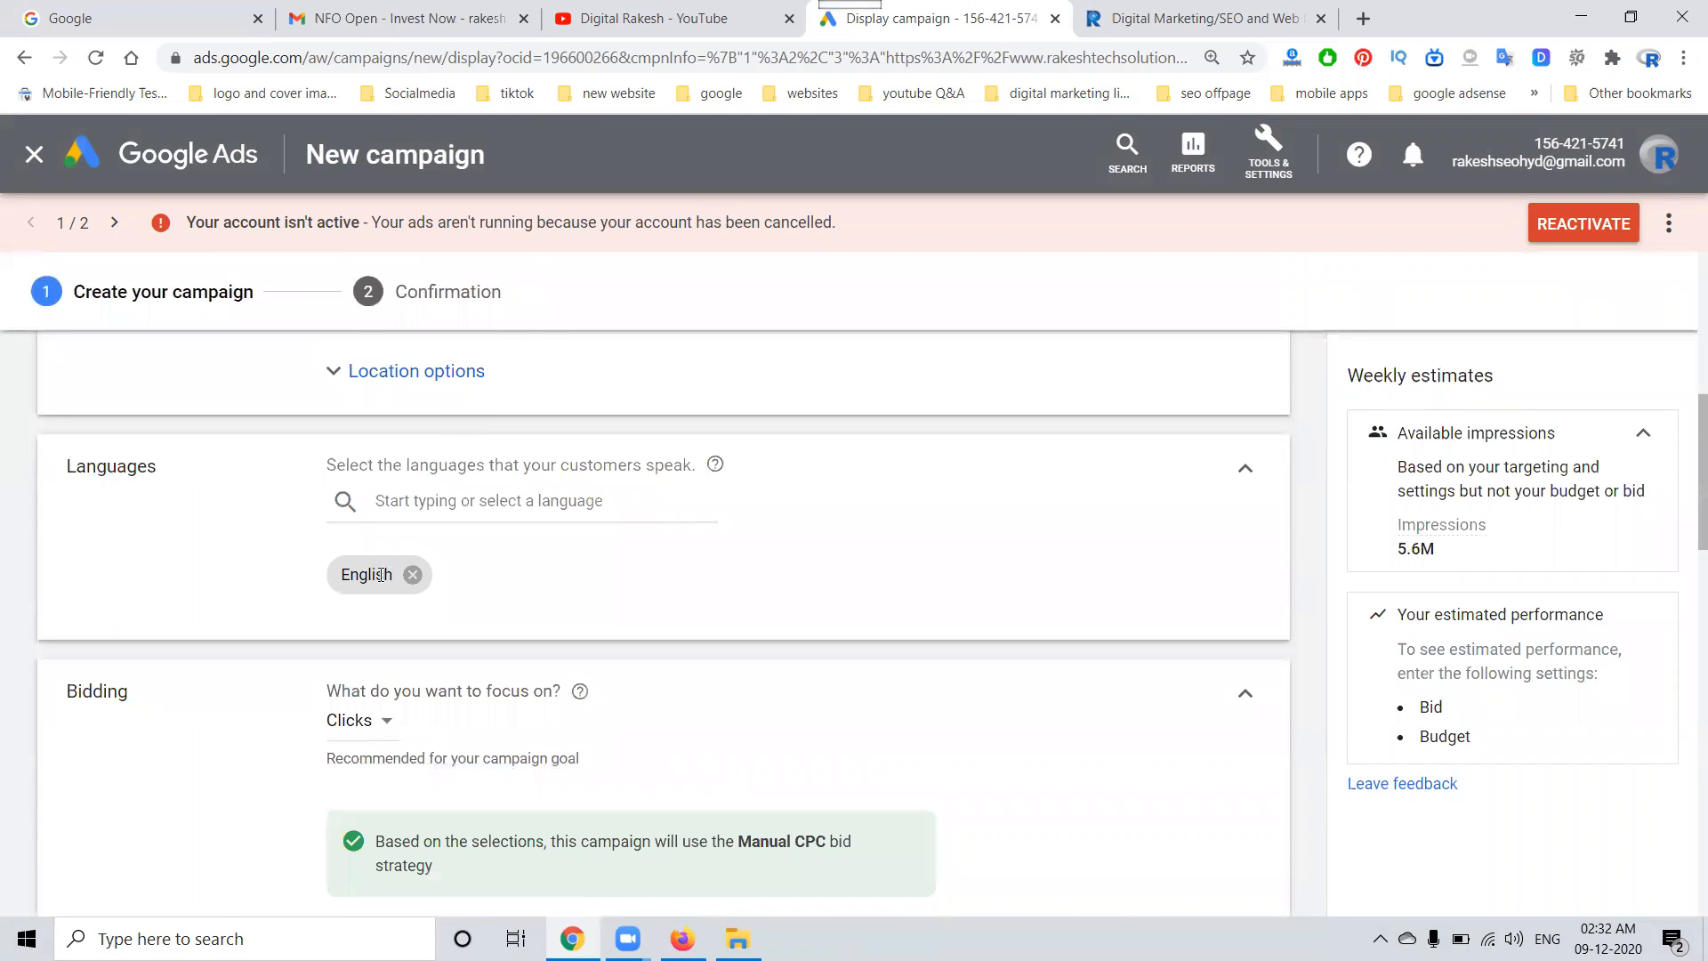
{"action": "scroll", "coordinate": [252, 598], "scroll_direction": "down", "scroll_amount": 2}
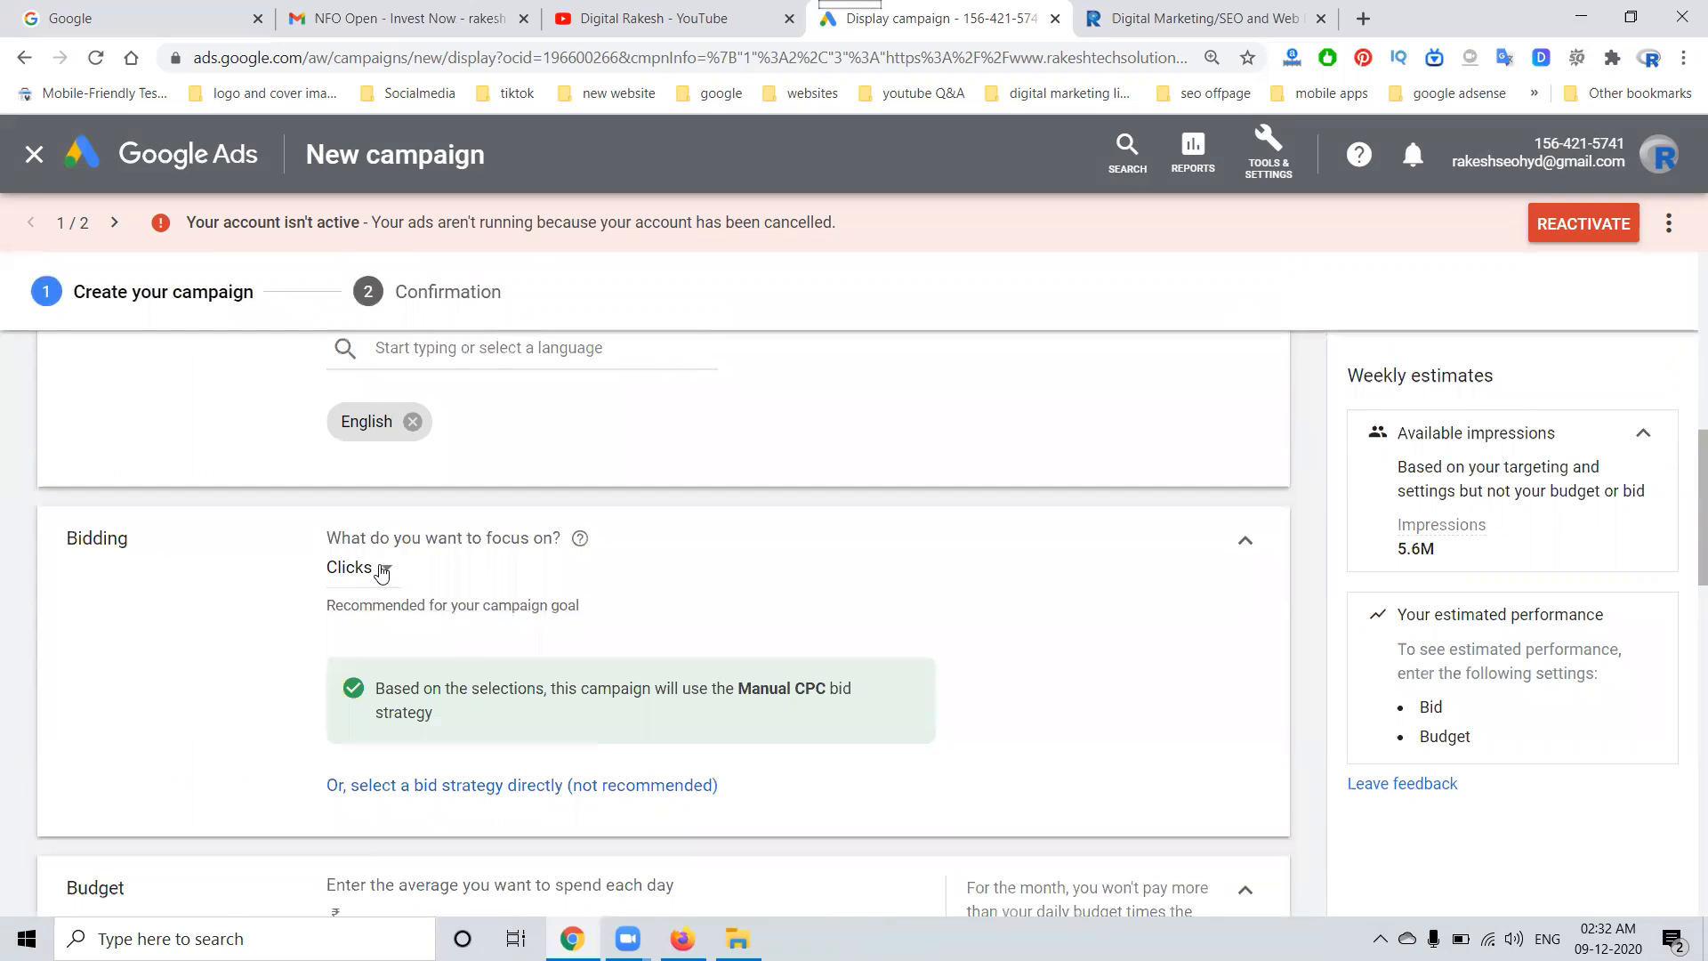
{"action": "left_click", "coordinate": [383, 569]}
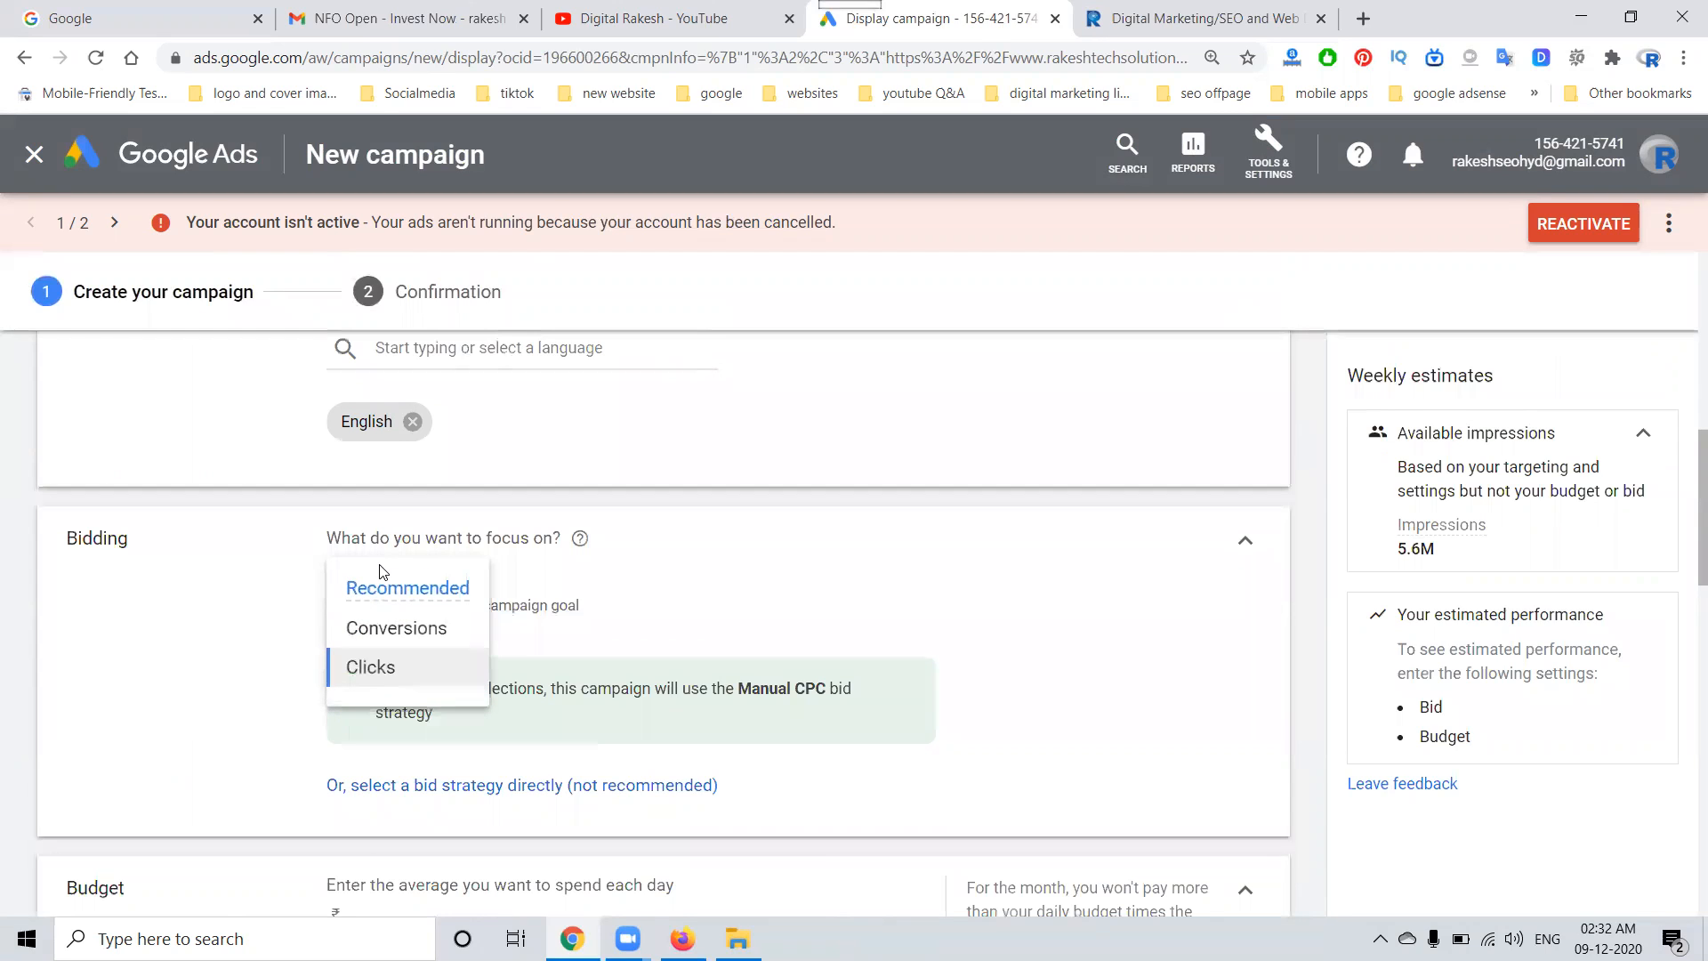
{"action": "left_click", "coordinate": [364, 632]}
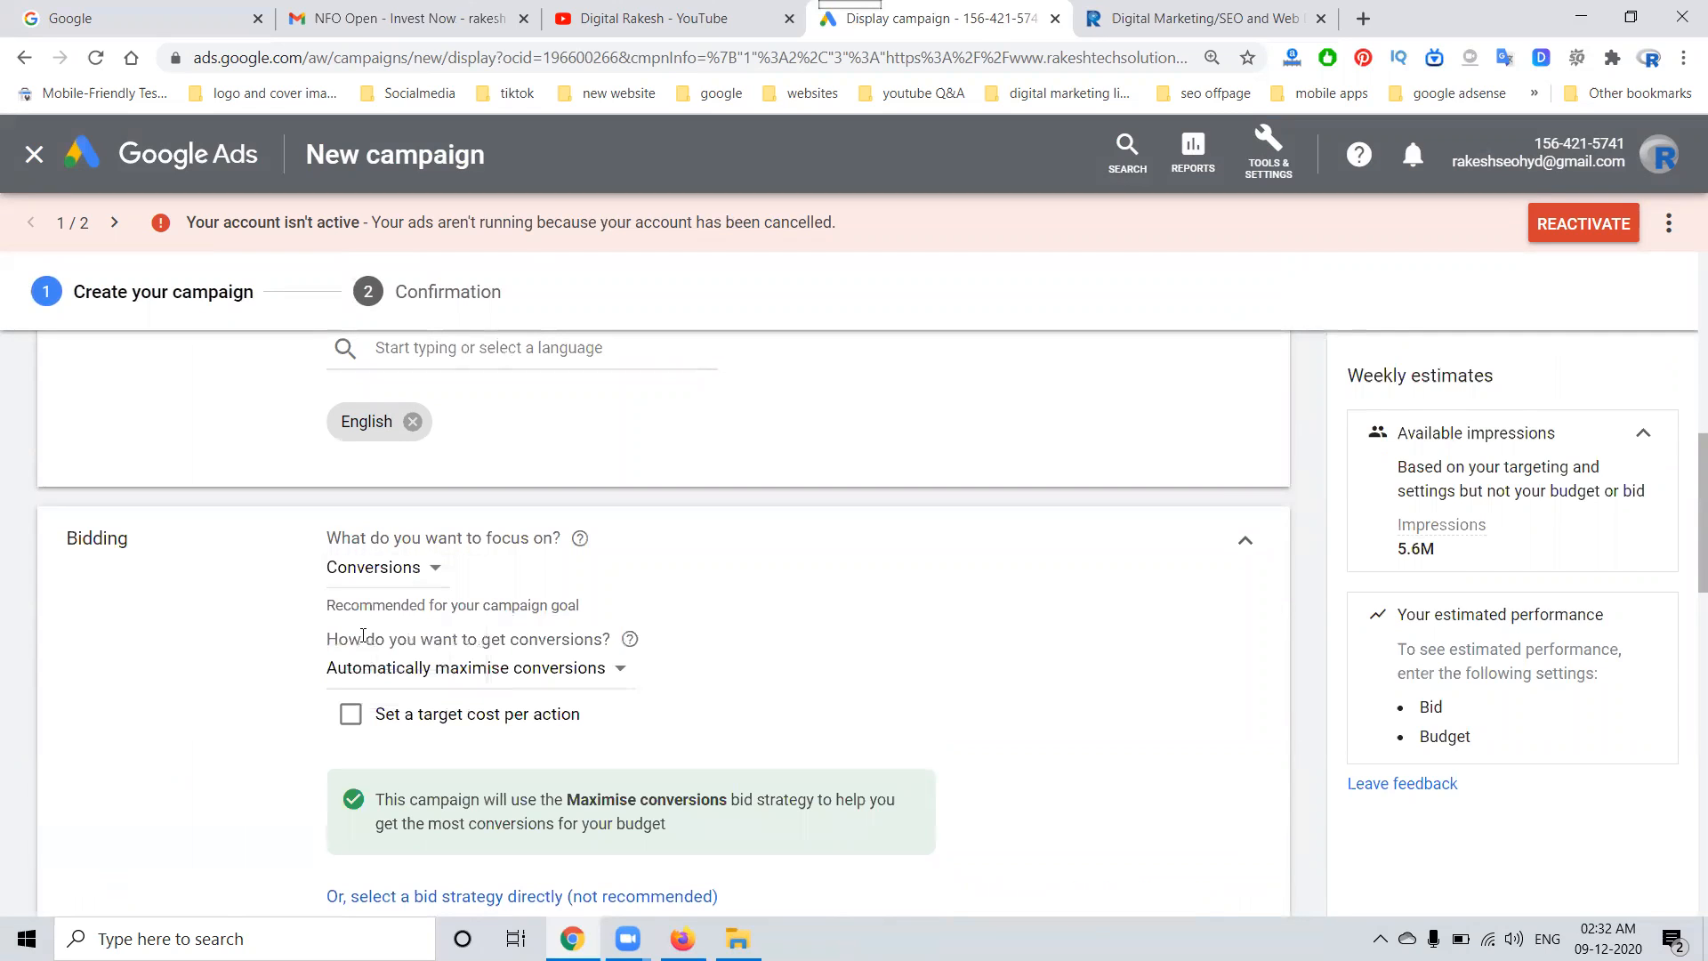
{"action": "left_click", "coordinate": [380, 574]}
{"action": "left_click", "coordinate": [356, 668]}
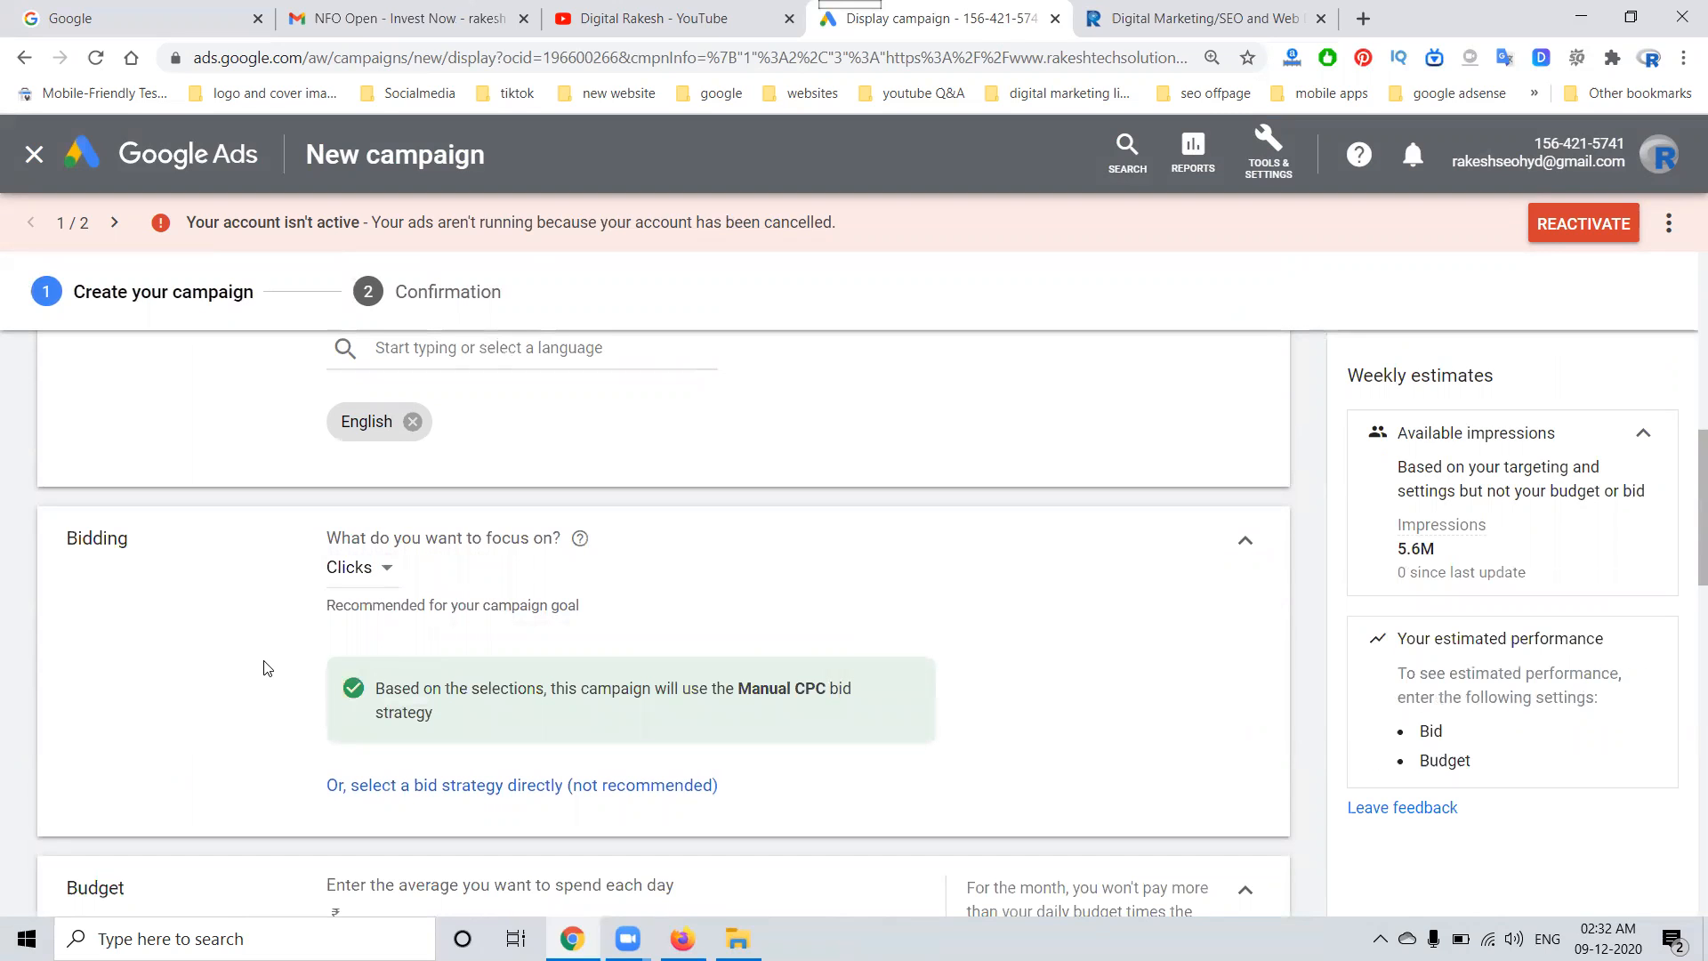
- Set the campaign's average daily budget to ₹500
{"action": "scroll", "coordinate": [264, 668], "scroll_direction": "down", "scroll_amount": 5}
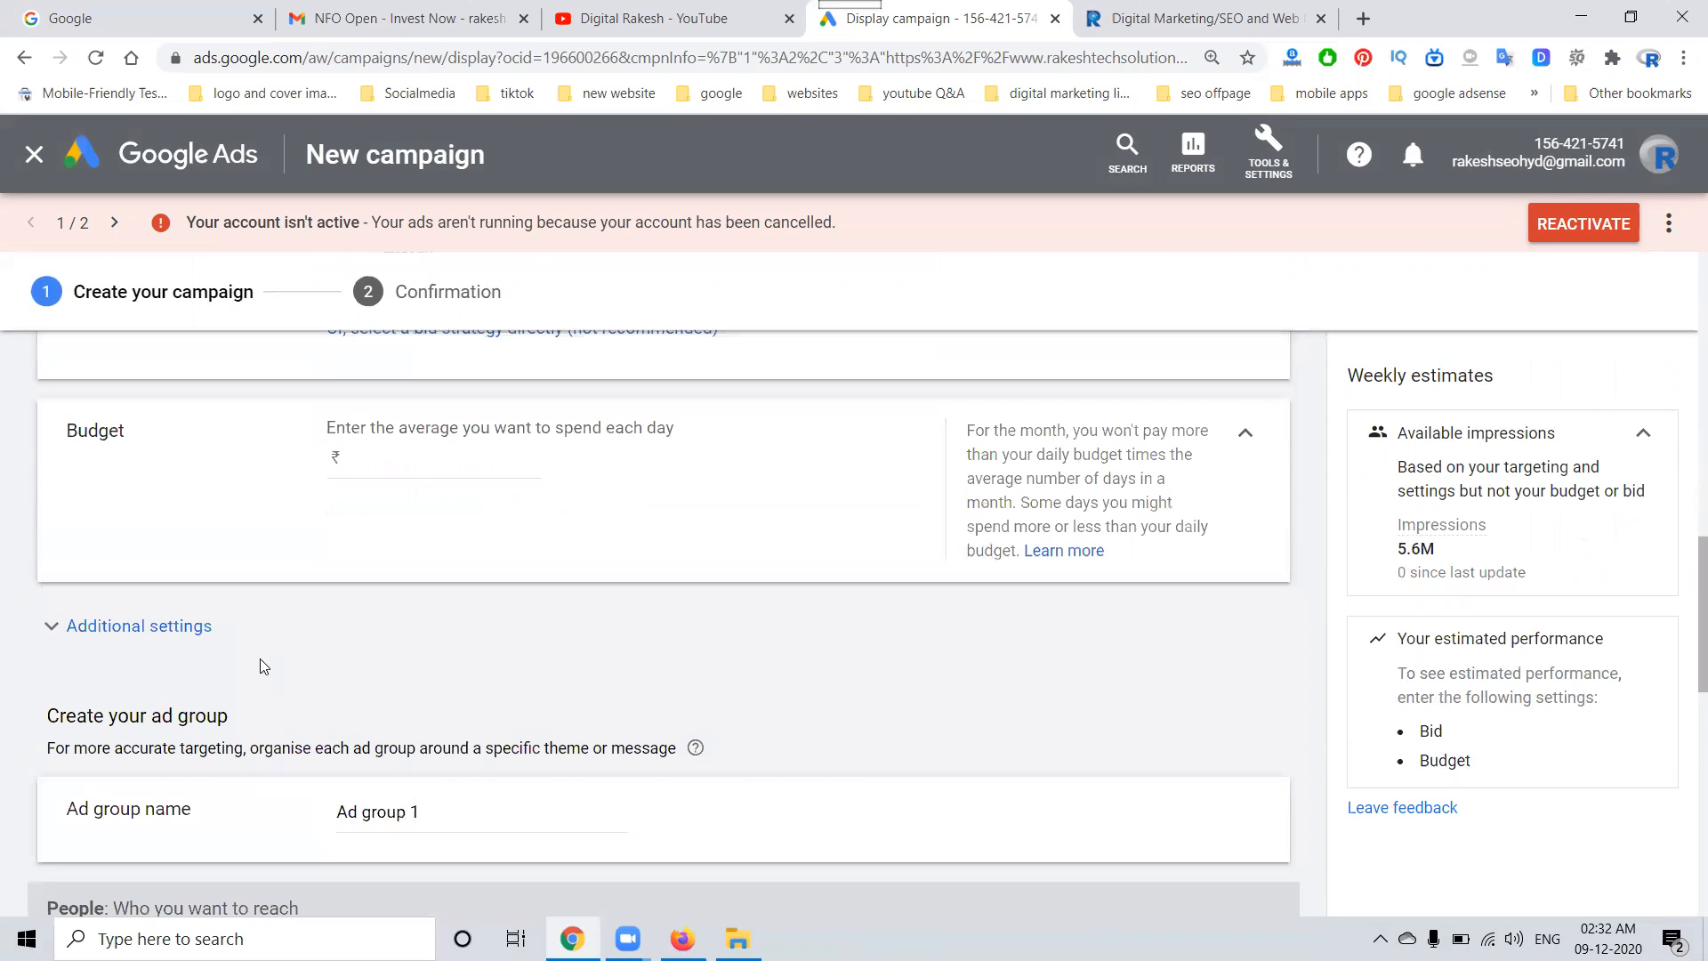
{"action": "left_click", "coordinate": [399, 454]}
{"action": "type", "text": "500"}
{"action": "left_click", "coordinate": [374, 519]}
- Prefix the ad group name with RTS so it reads "RTS Ad group 1"
{"action": "scroll", "coordinate": [424, 569], "scroll_direction": "down", "scroll_amount": 2}
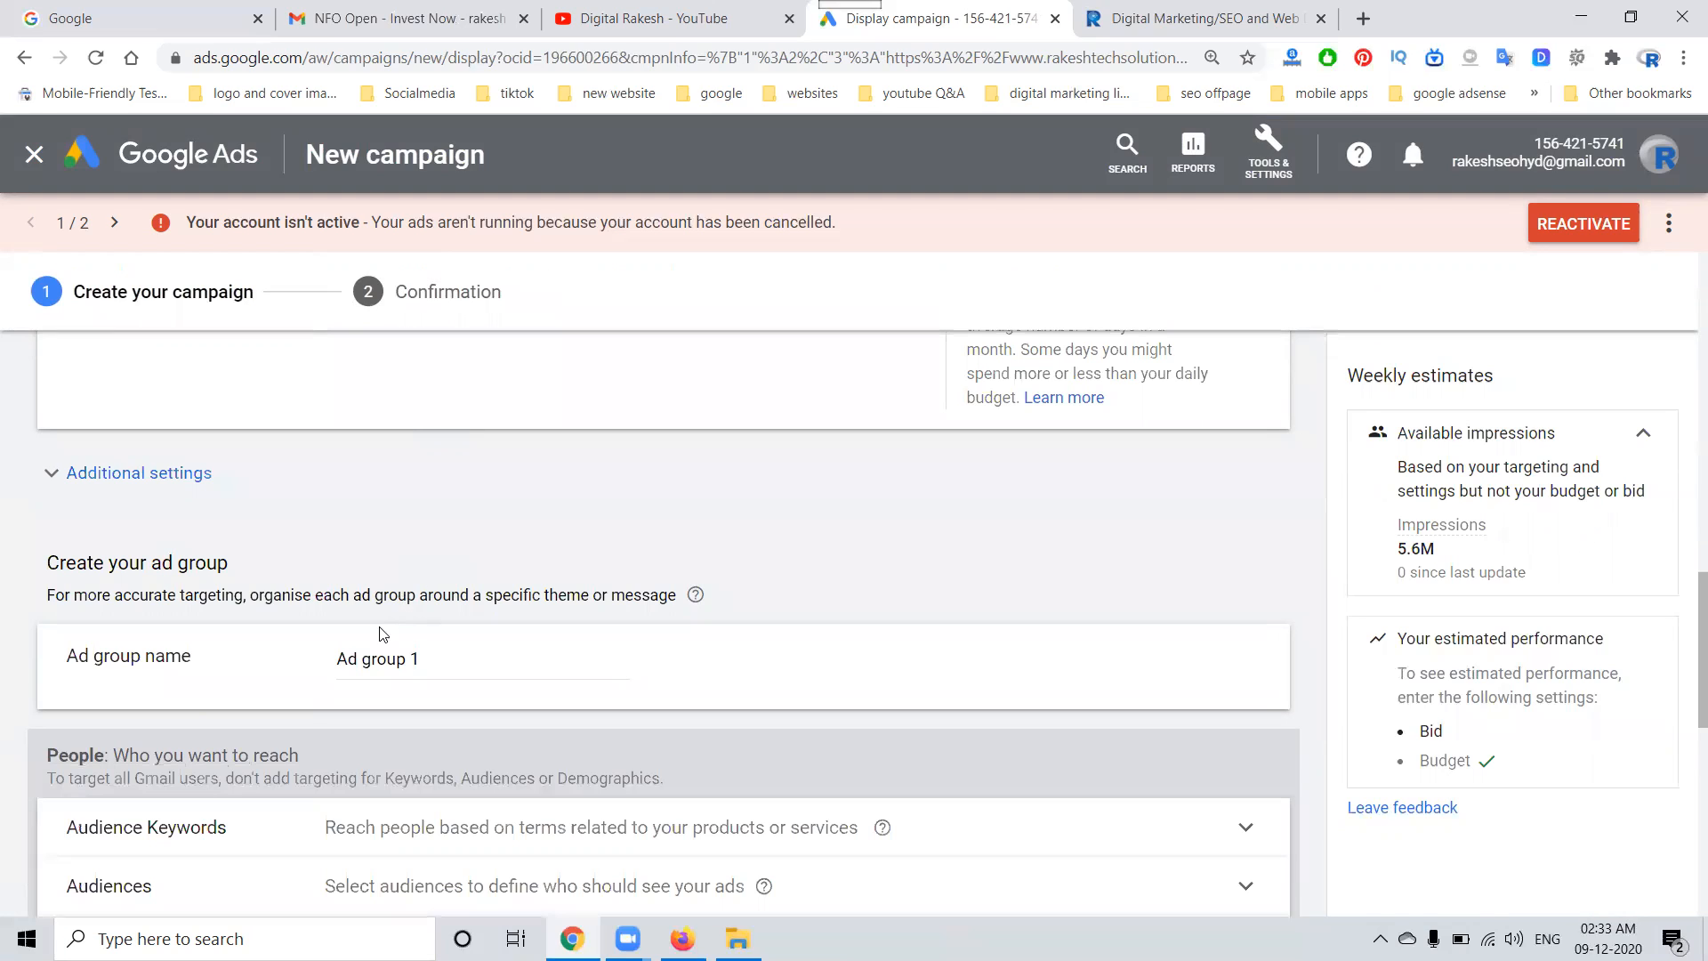
{"action": "left_click", "coordinate": [340, 658]}
{"action": "type", "text": "RTS"}
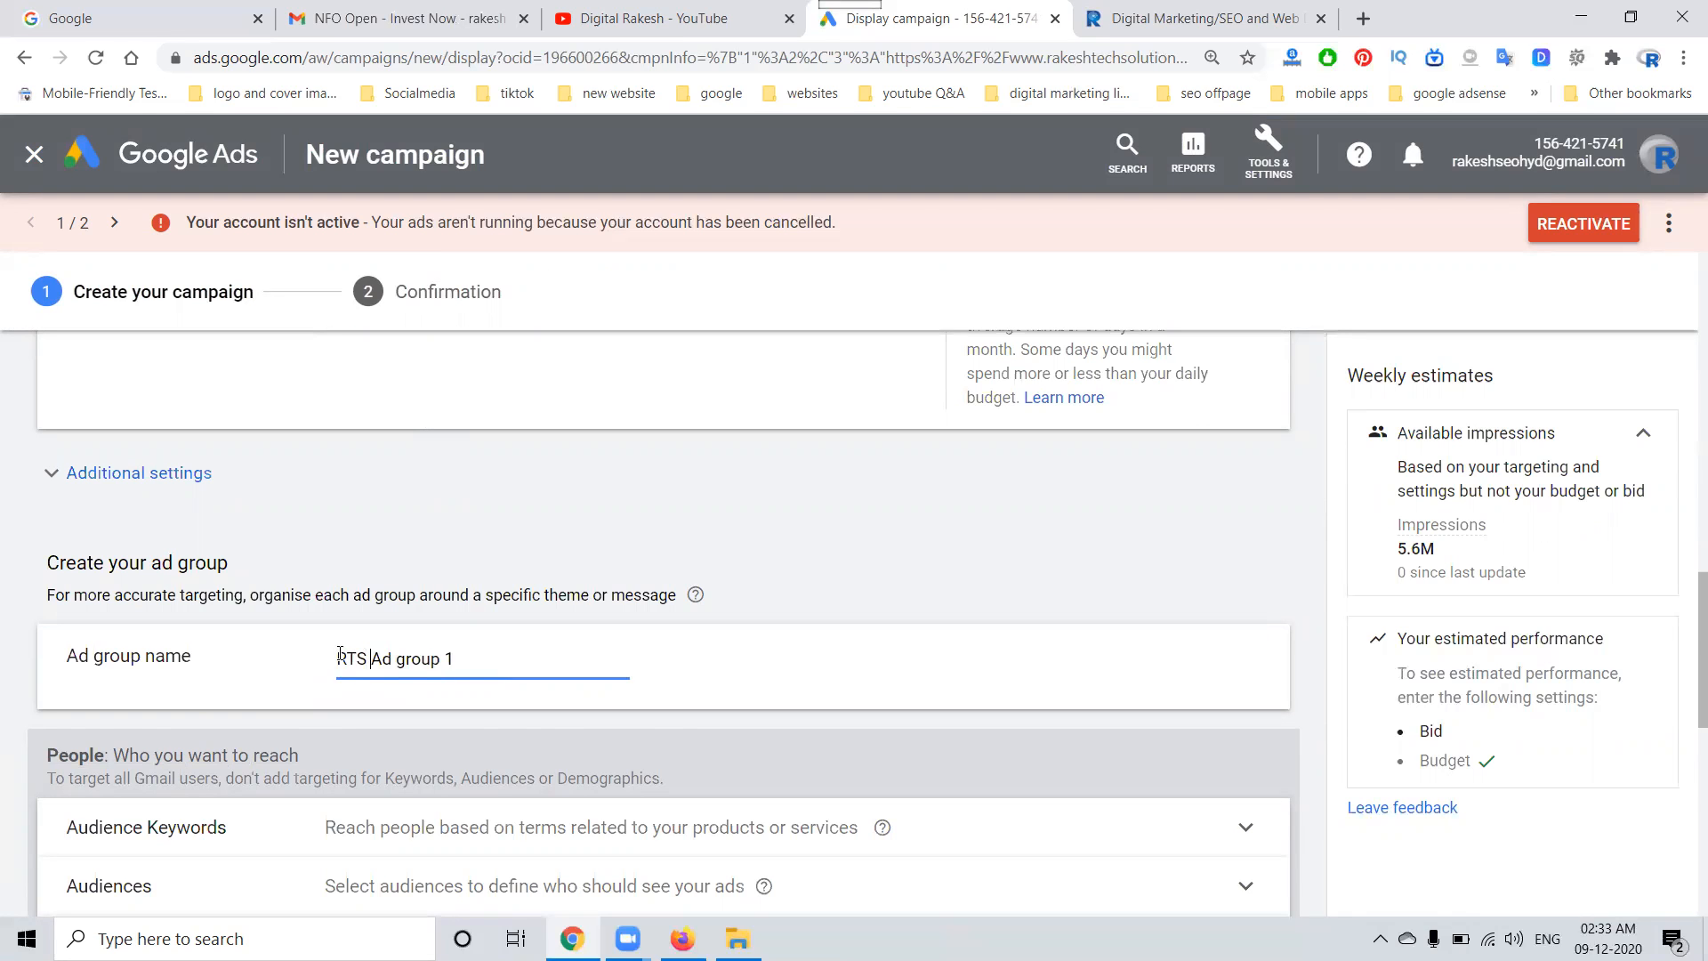
- Look at the audience keyword suggestions and the audience targeting options without adding any
{"action": "scroll", "coordinate": [339, 655], "scroll_direction": "down", "scroll_amount": 3}
{"action": "left_click", "coordinate": [419, 384]}
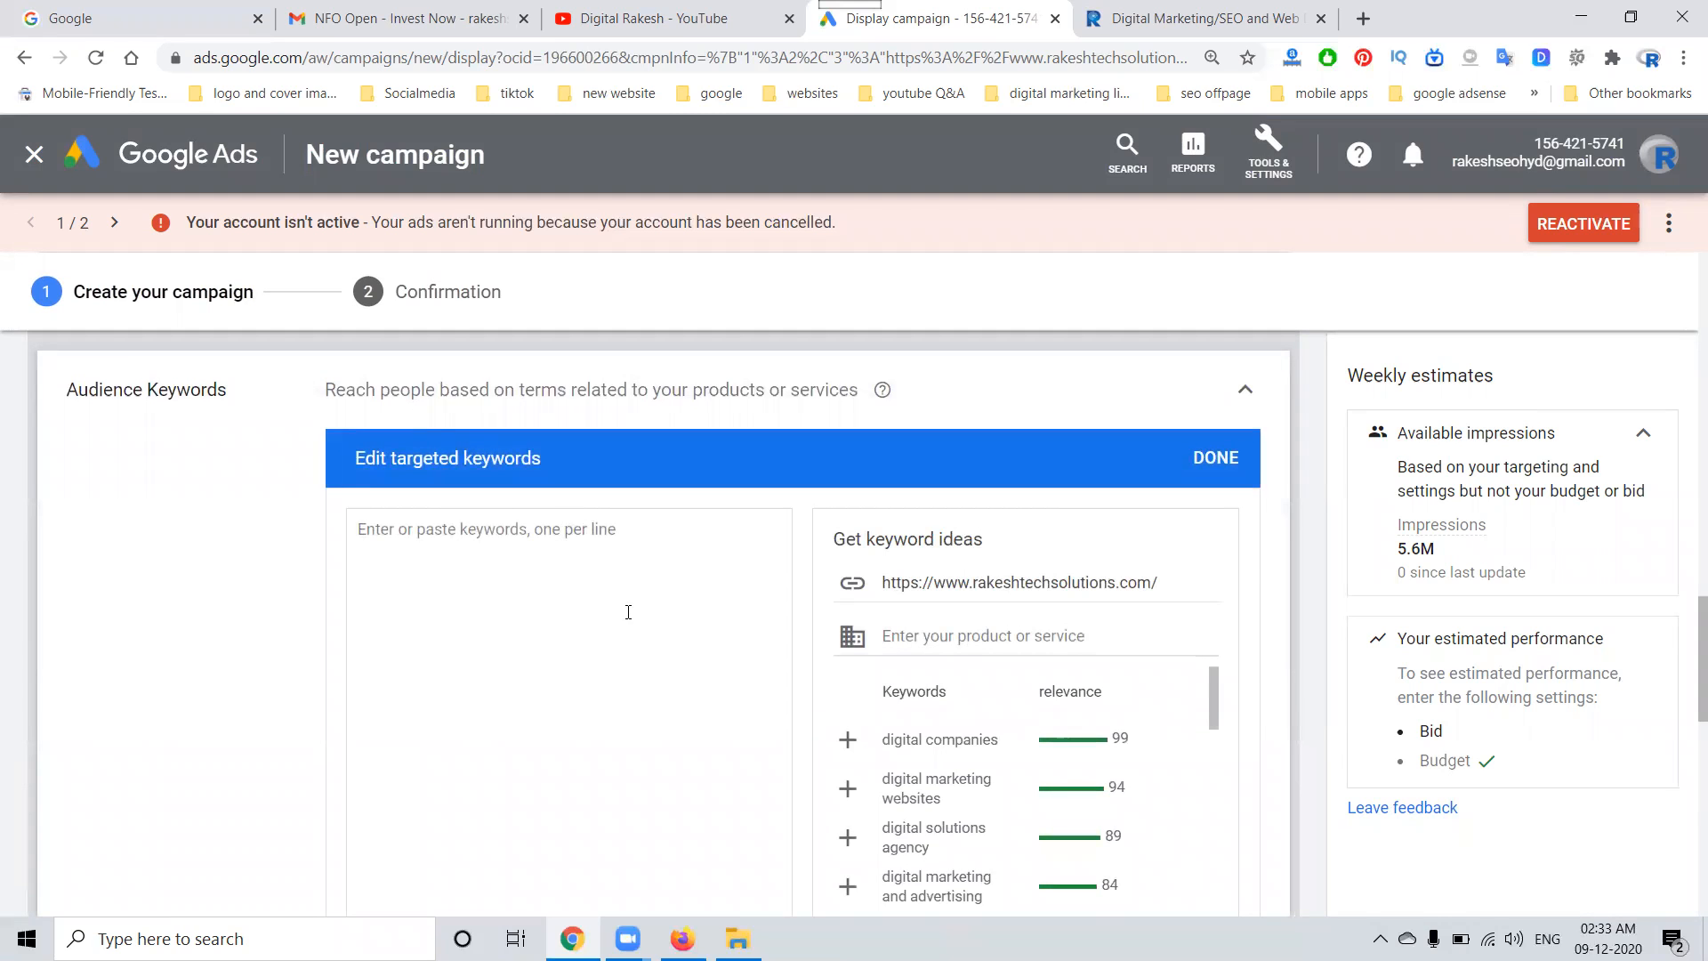
{"action": "left_click", "coordinate": [1248, 388]}
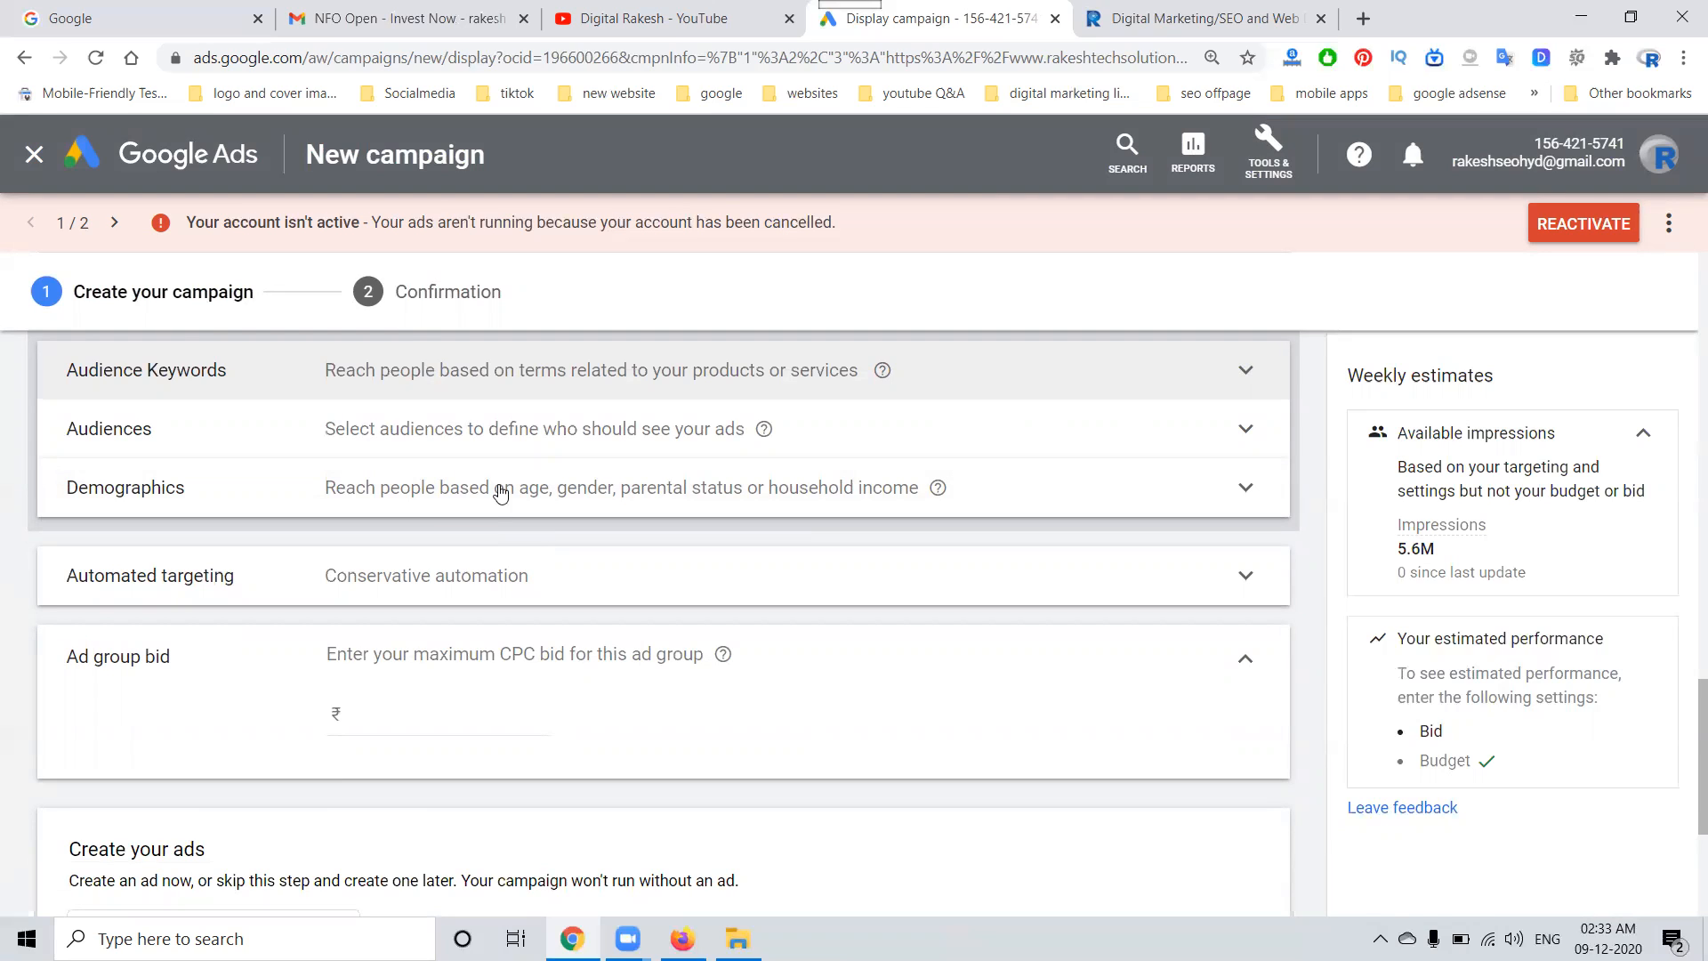
{"action": "left_click", "coordinate": [503, 441]}
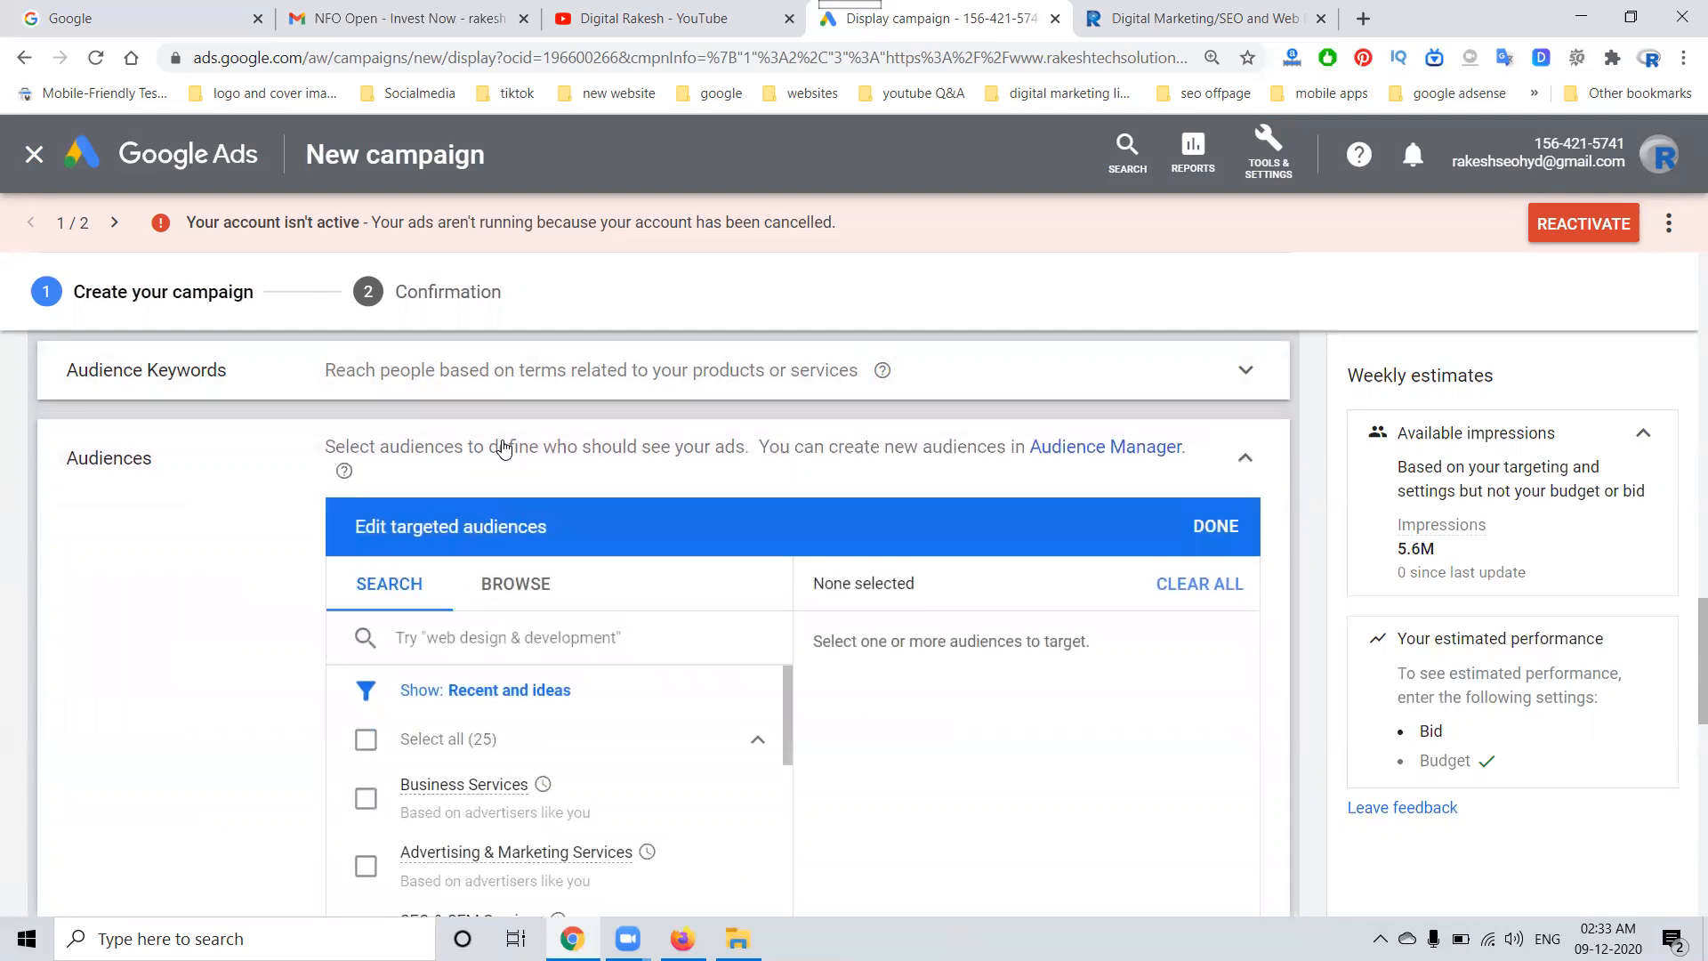
{"action": "left_click", "coordinate": [1246, 457]}
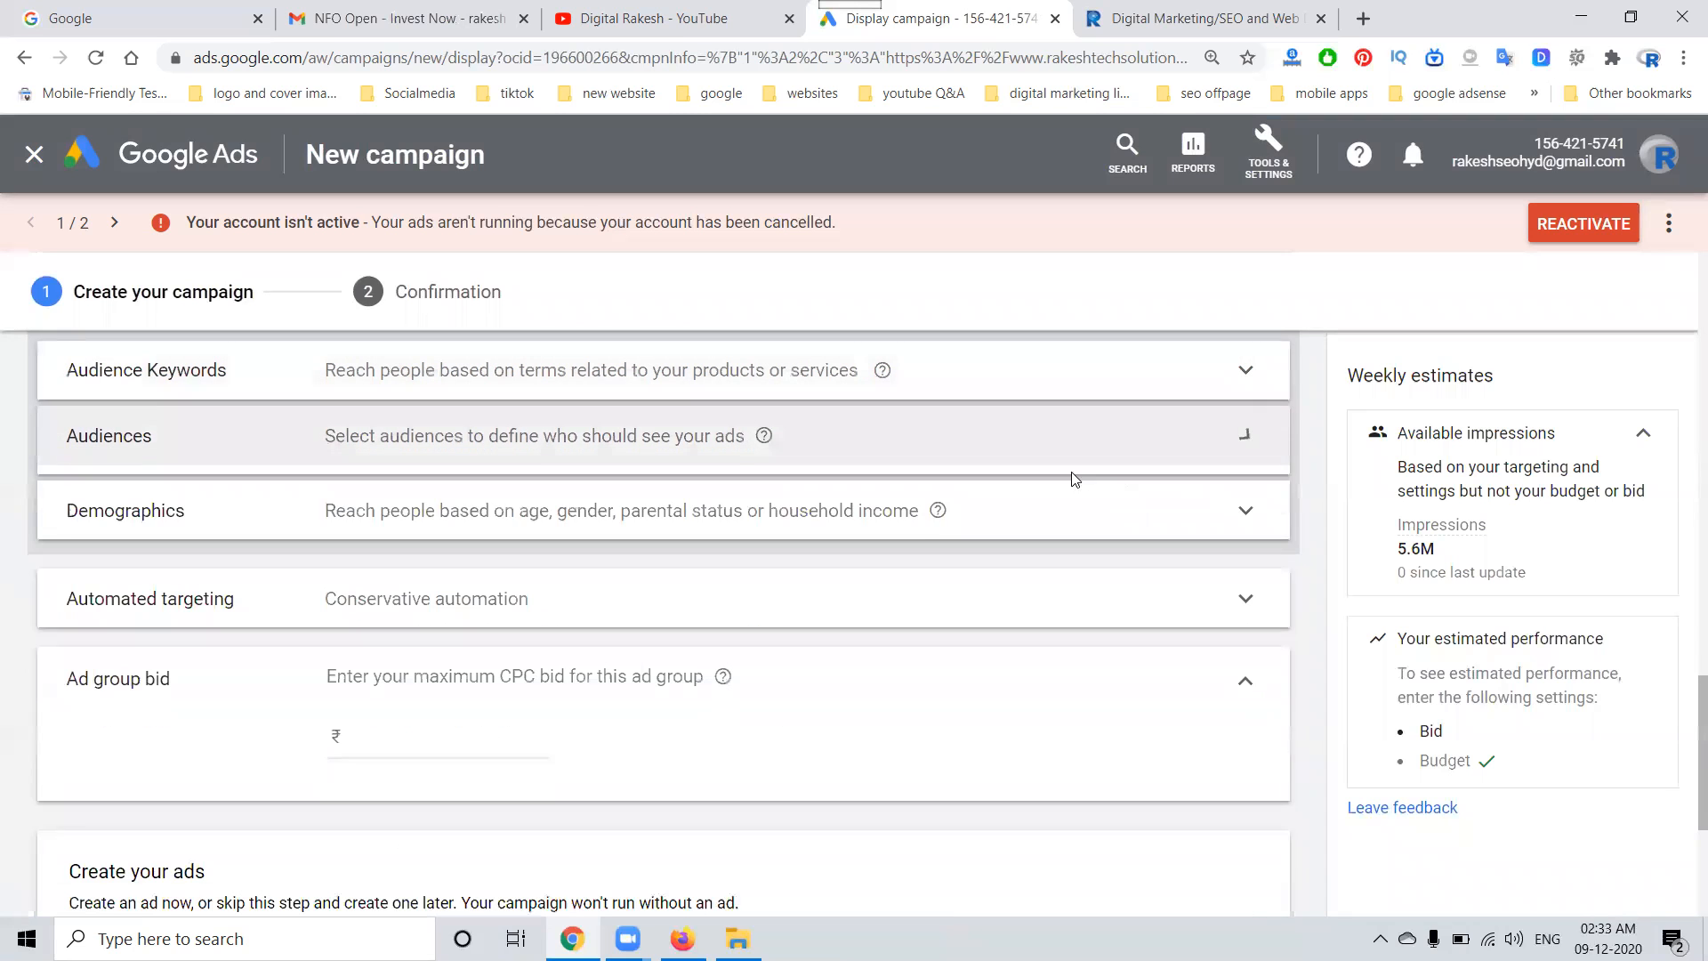
- Exclude the 45 - 54, 55 - 64, 65+ and Unknown age groups from the targeted demographics
{"action": "left_click", "coordinate": [482, 507]}
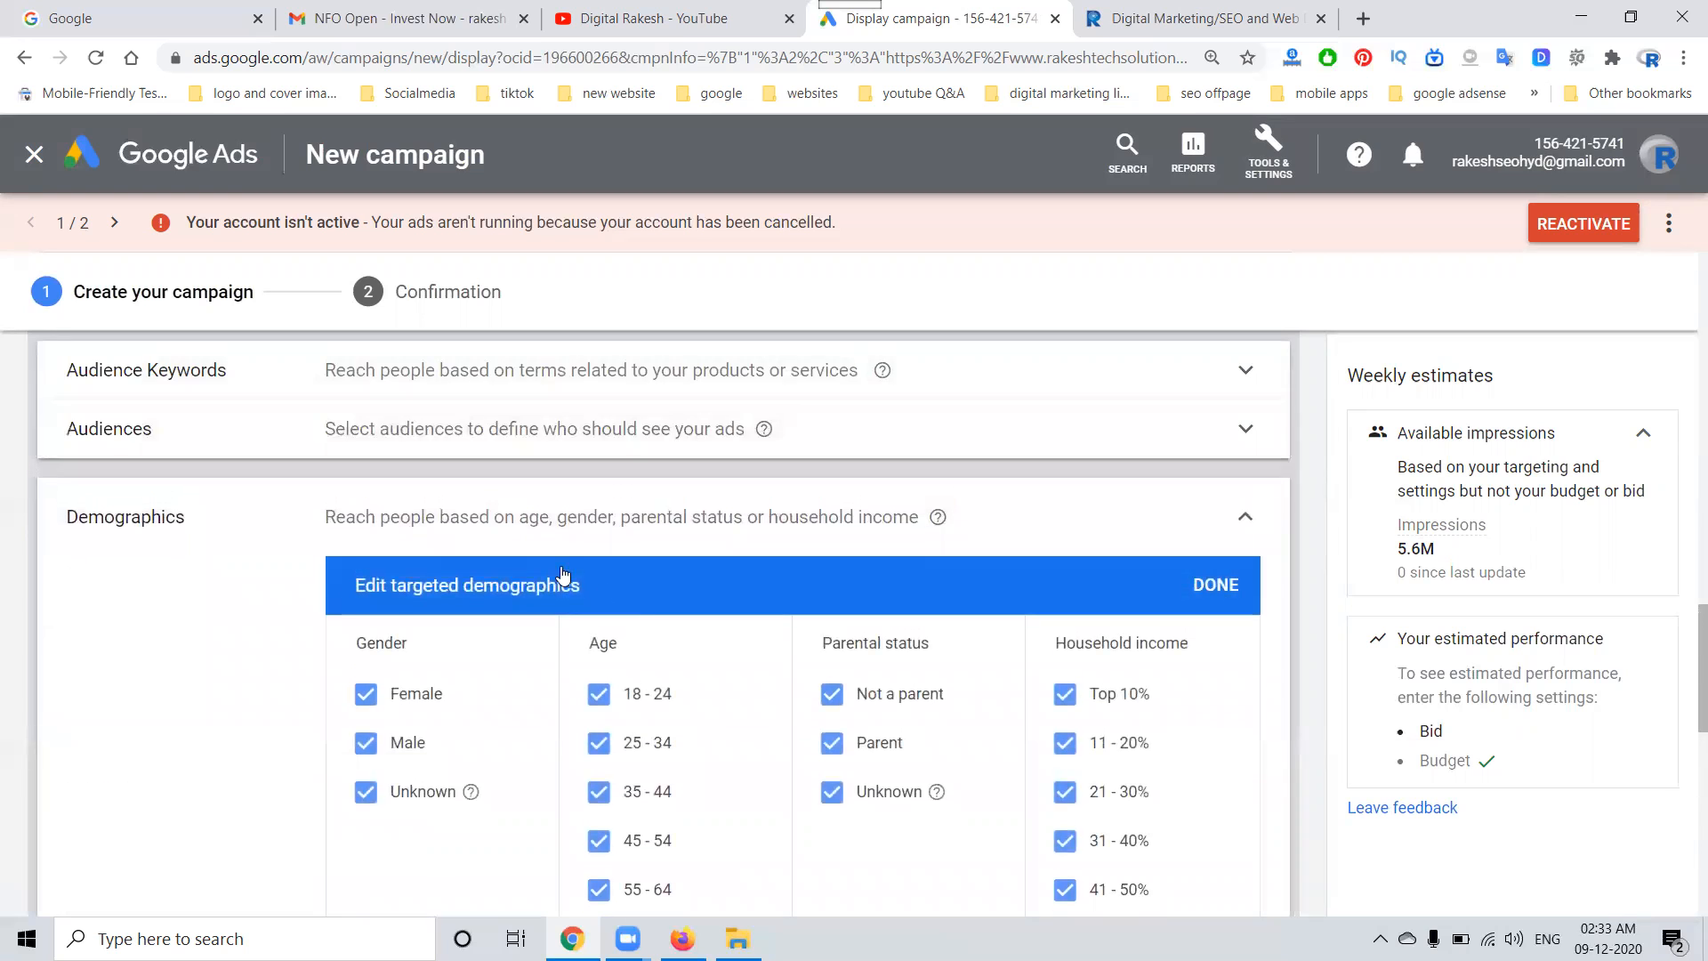
{"action": "scroll", "coordinate": [647, 604], "scroll_direction": "down", "scroll_amount": 4}
{"action": "scroll", "coordinate": [634, 583], "scroll_direction": "up", "scroll_amount": 2}
{"action": "left_click", "coordinate": [599, 681]}
{"action": "left_click", "coordinate": [599, 632]}
{"action": "left_click", "coordinate": [599, 583]}
{"action": "left_click", "coordinate": [599, 534]}
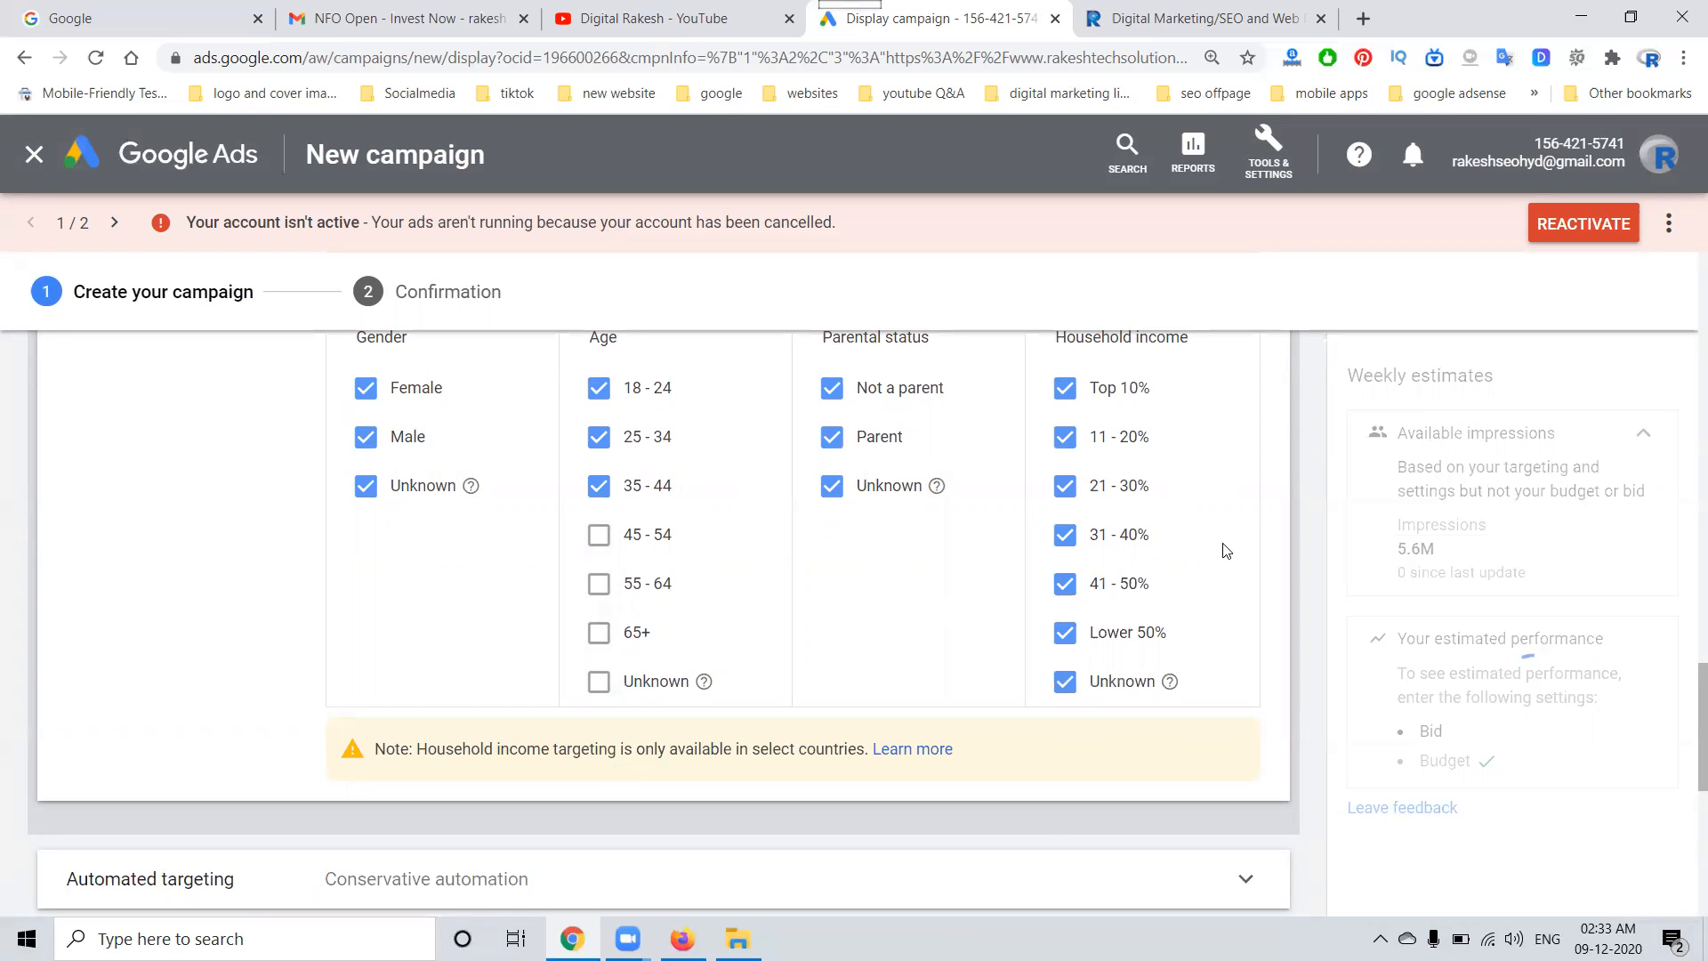
{"action": "scroll", "coordinate": [1234, 546], "scroll_direction": "up", "scroll_amount": 3}
{"action": "left_click", "coordinate": [1246, 518]}
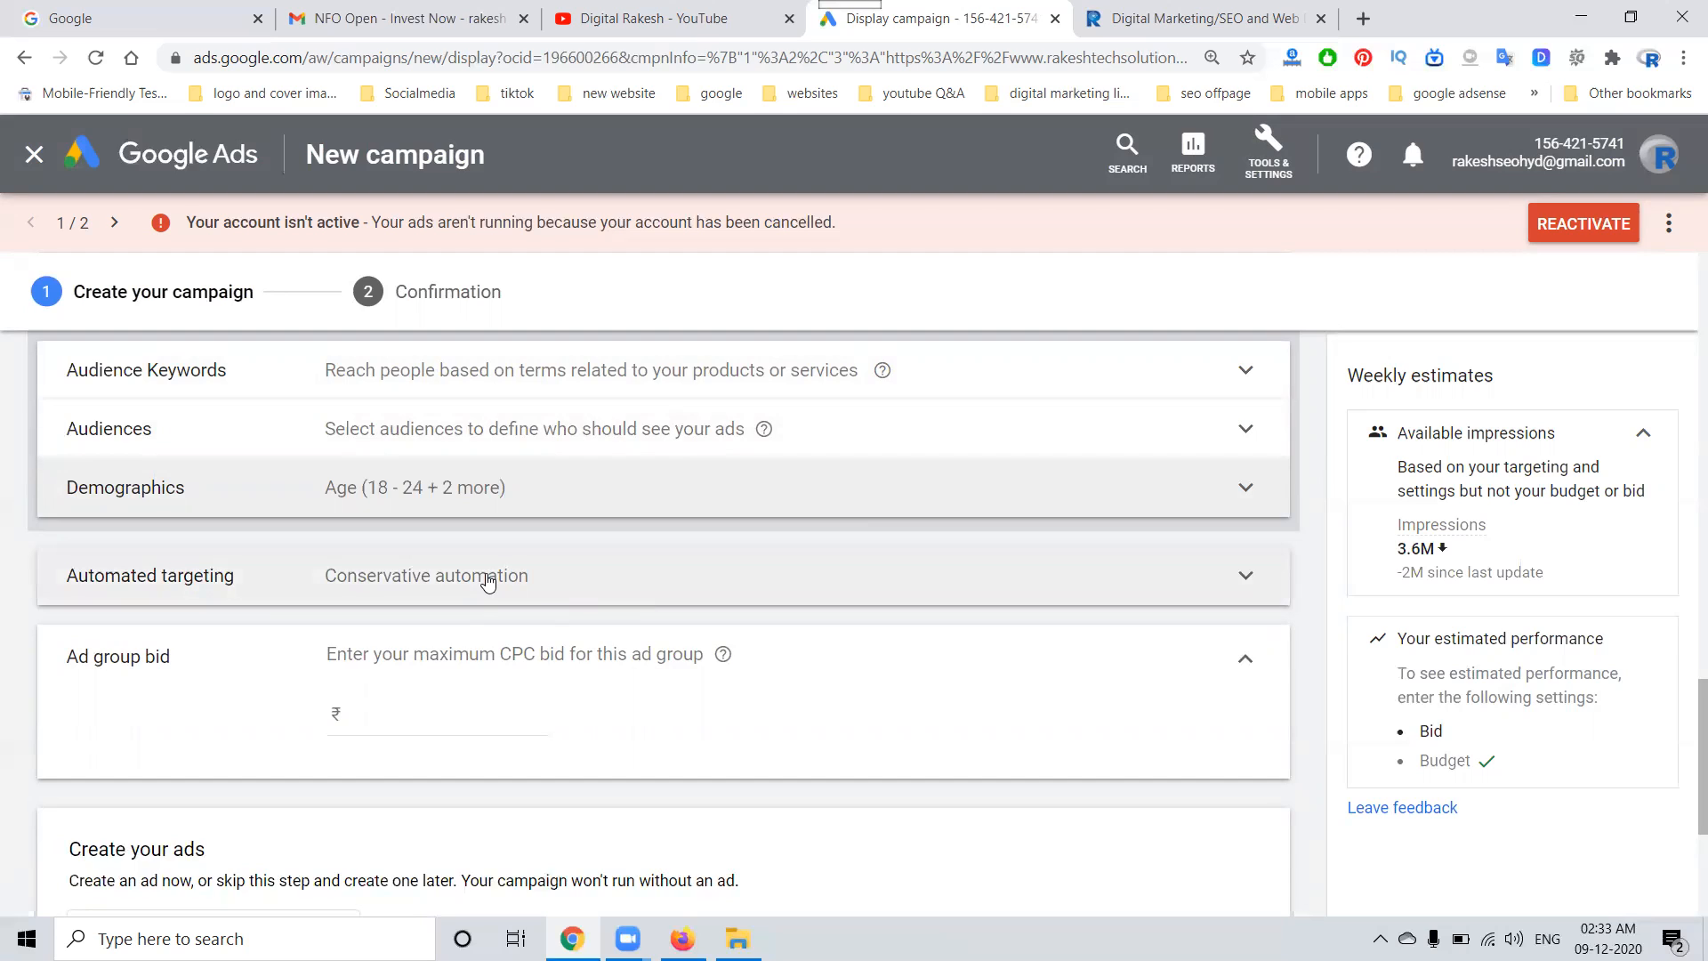
- Try maximum CPC bids of ₹10 and ₹5 for the ad group to compare the estimated performance
{"action": "left_click", "coordinate": [428, 712]}
{"action": "type", "text": "10"}
{"action": "left_click", "coordinate": [734, 704]}
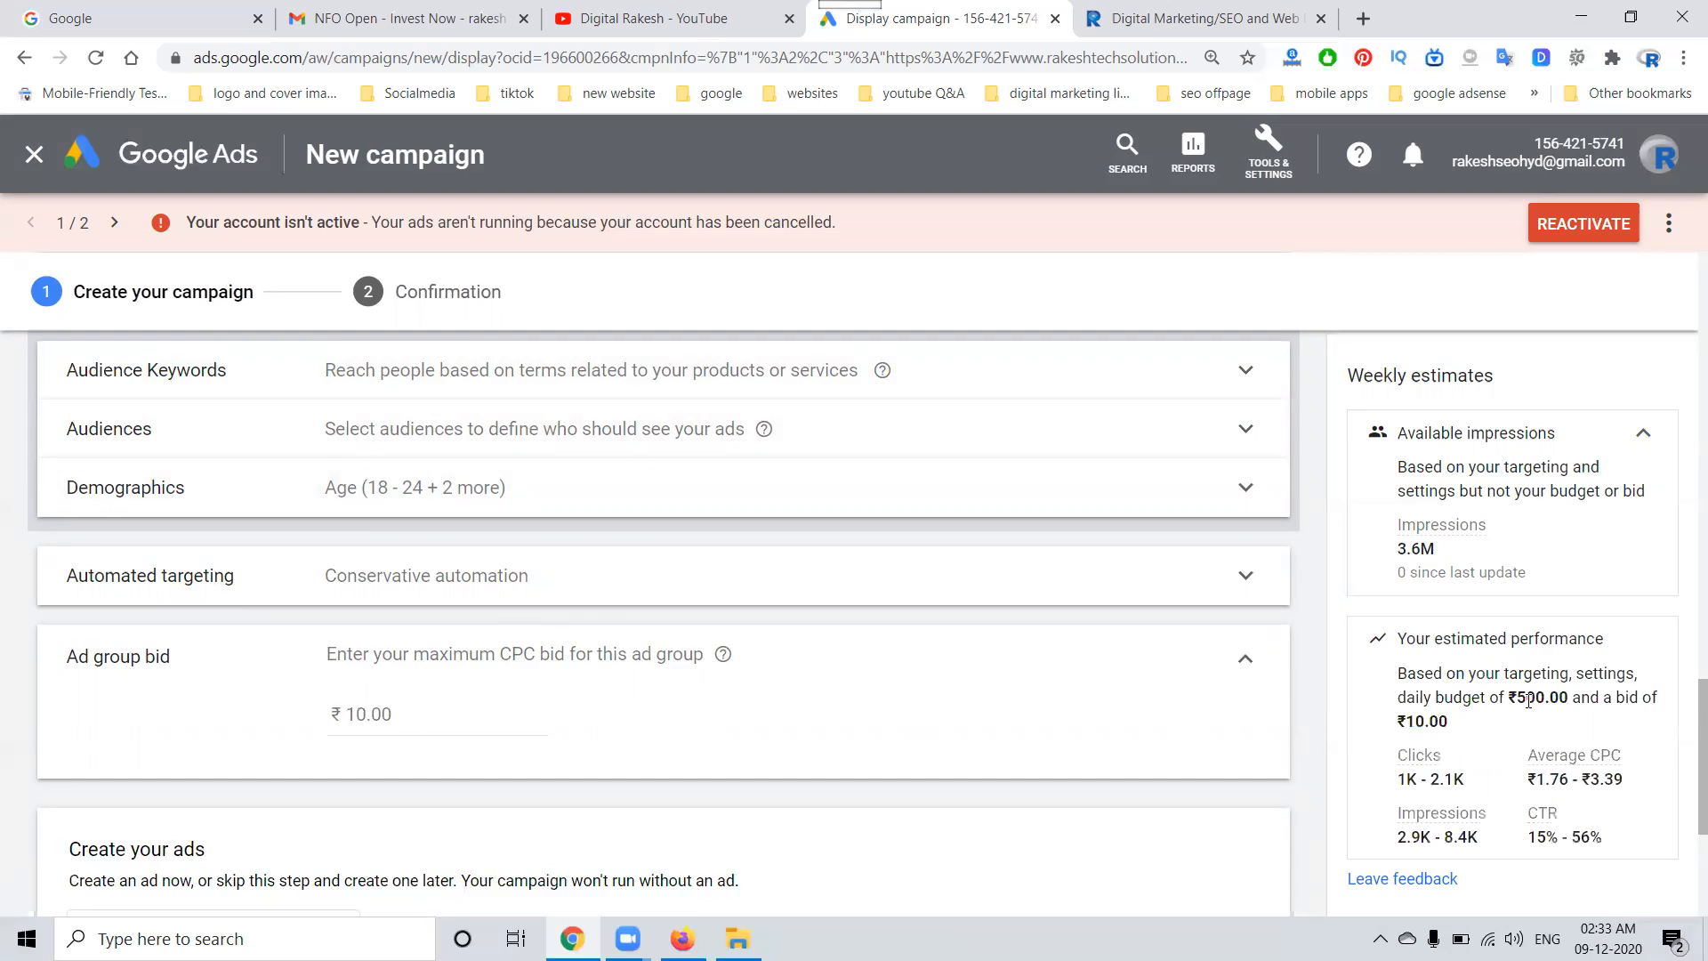
{"action": "scroll", "coordinate": [1528, 700], "scroll_direction": "down", "scroll_amount": 2}
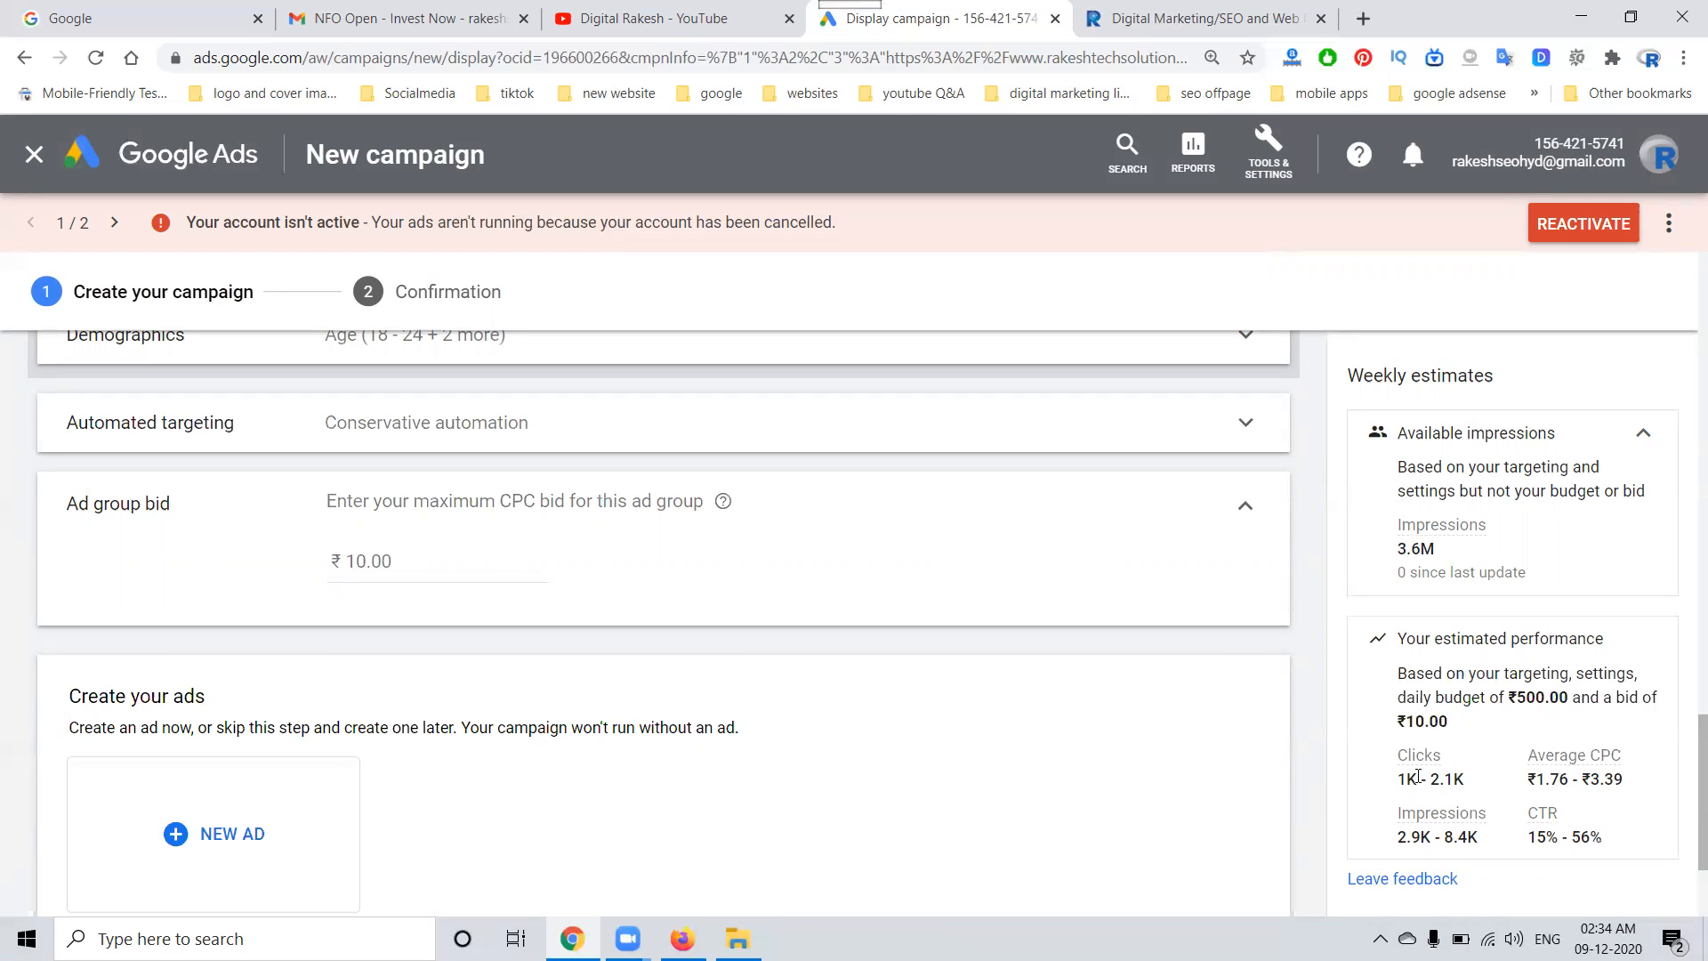
{"action": "left_click", "coordinate": [394, 566]}
{"action": "type", "text": "5"}
{"action": "left_click", "coordinate": [451, 611]}
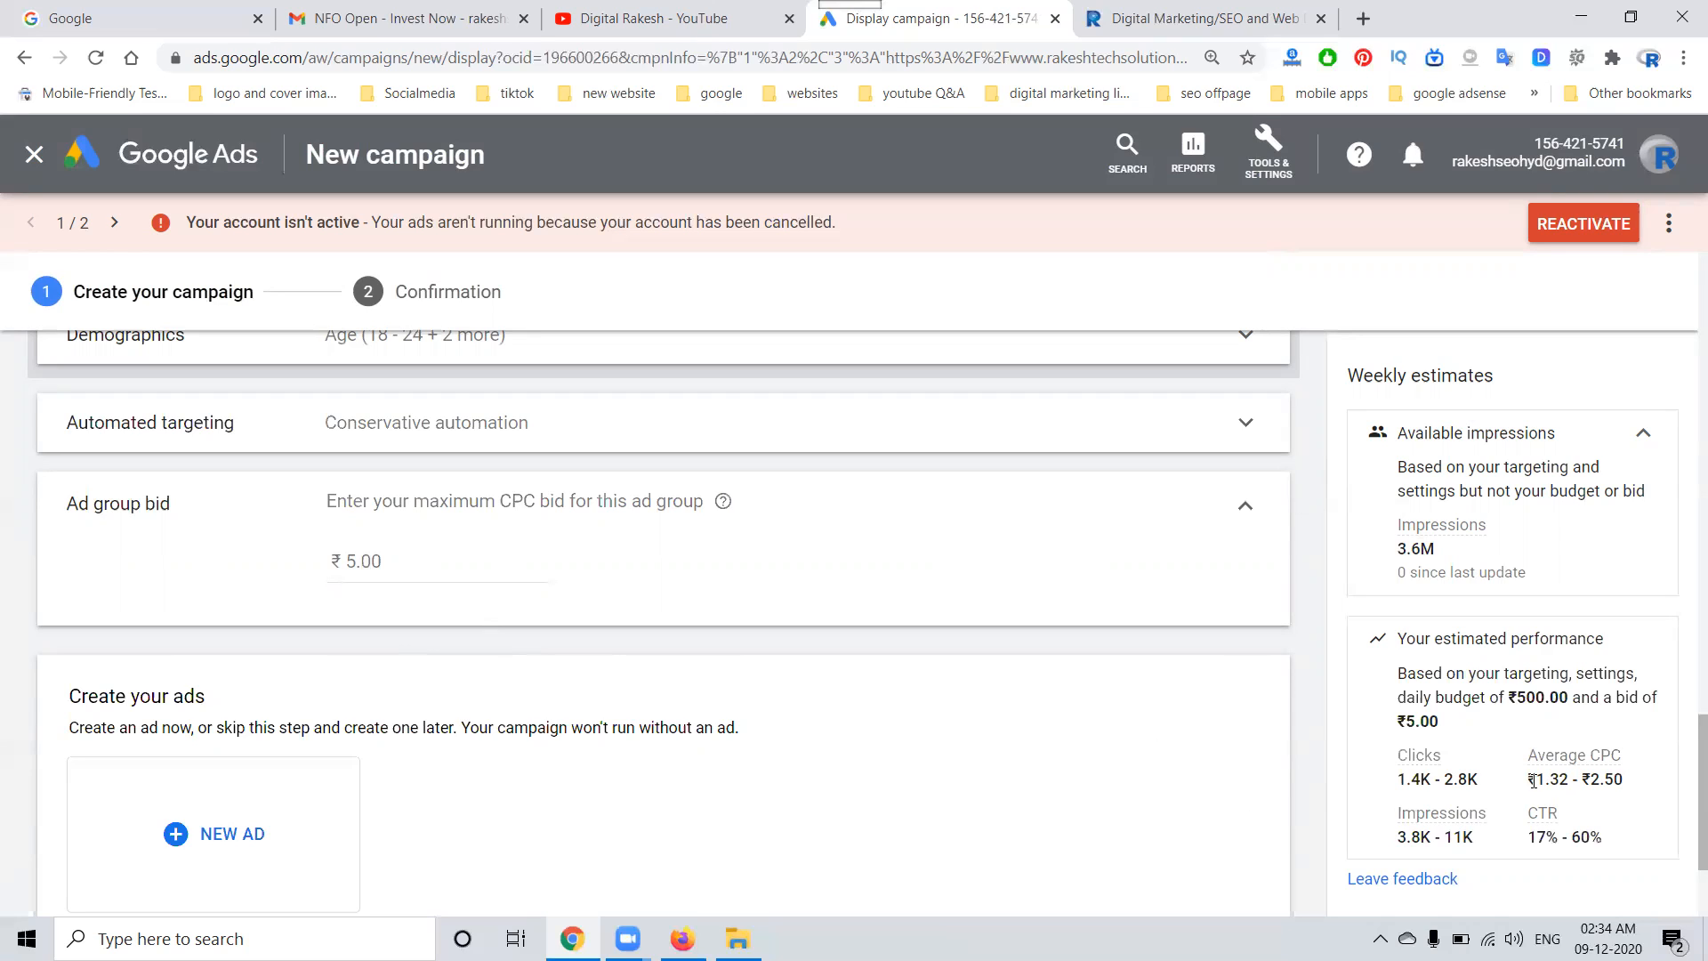
- Try maximum CPC bids of ₹0.20 and ₹1 for the ad group to compare the estimated performance
{"action": "left_click", "coordinate": [393, 556]}
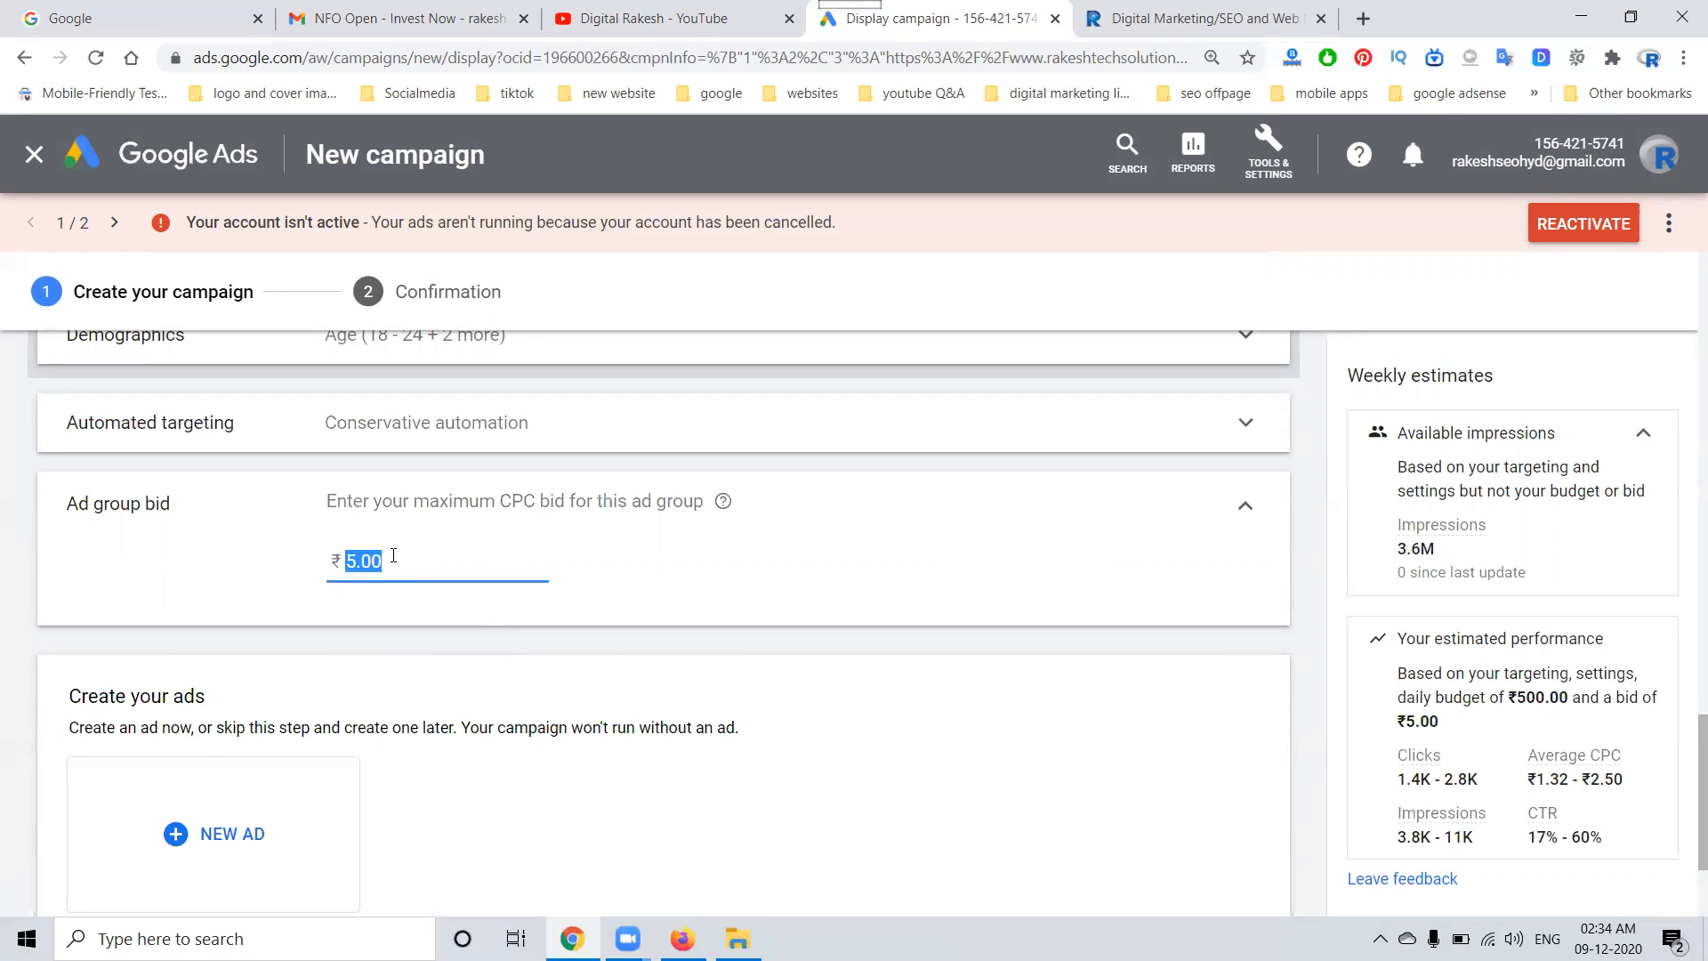
{"action": "type", "text": "3"}
{"action": "double_click", "coordinate": [486, 562]}
{"action": "type", "text": ".20"}
{"action": "left_click", "coordinate": [478, 641]}
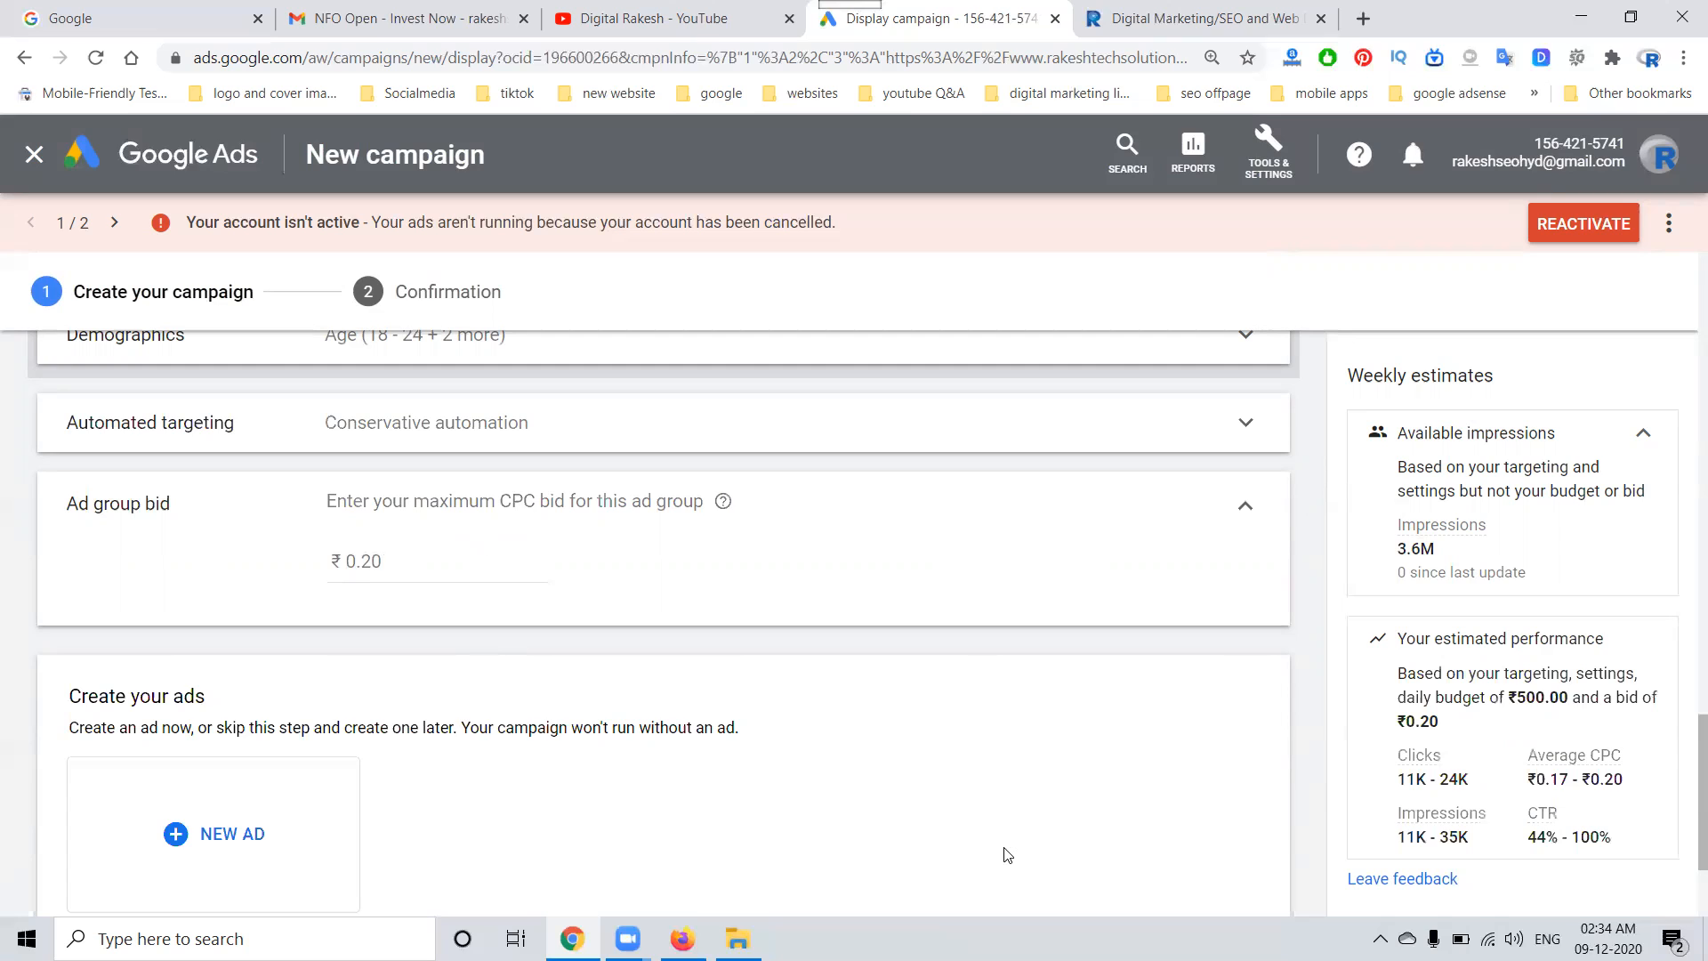
{"action": "left_click", "coordinate": [417, 568]}
{"action": "double_click", "coordinate": [416, 568]}
{"action": "type", "text": "1"}
{"action": "left_click", "coordinate": [381, 622]}
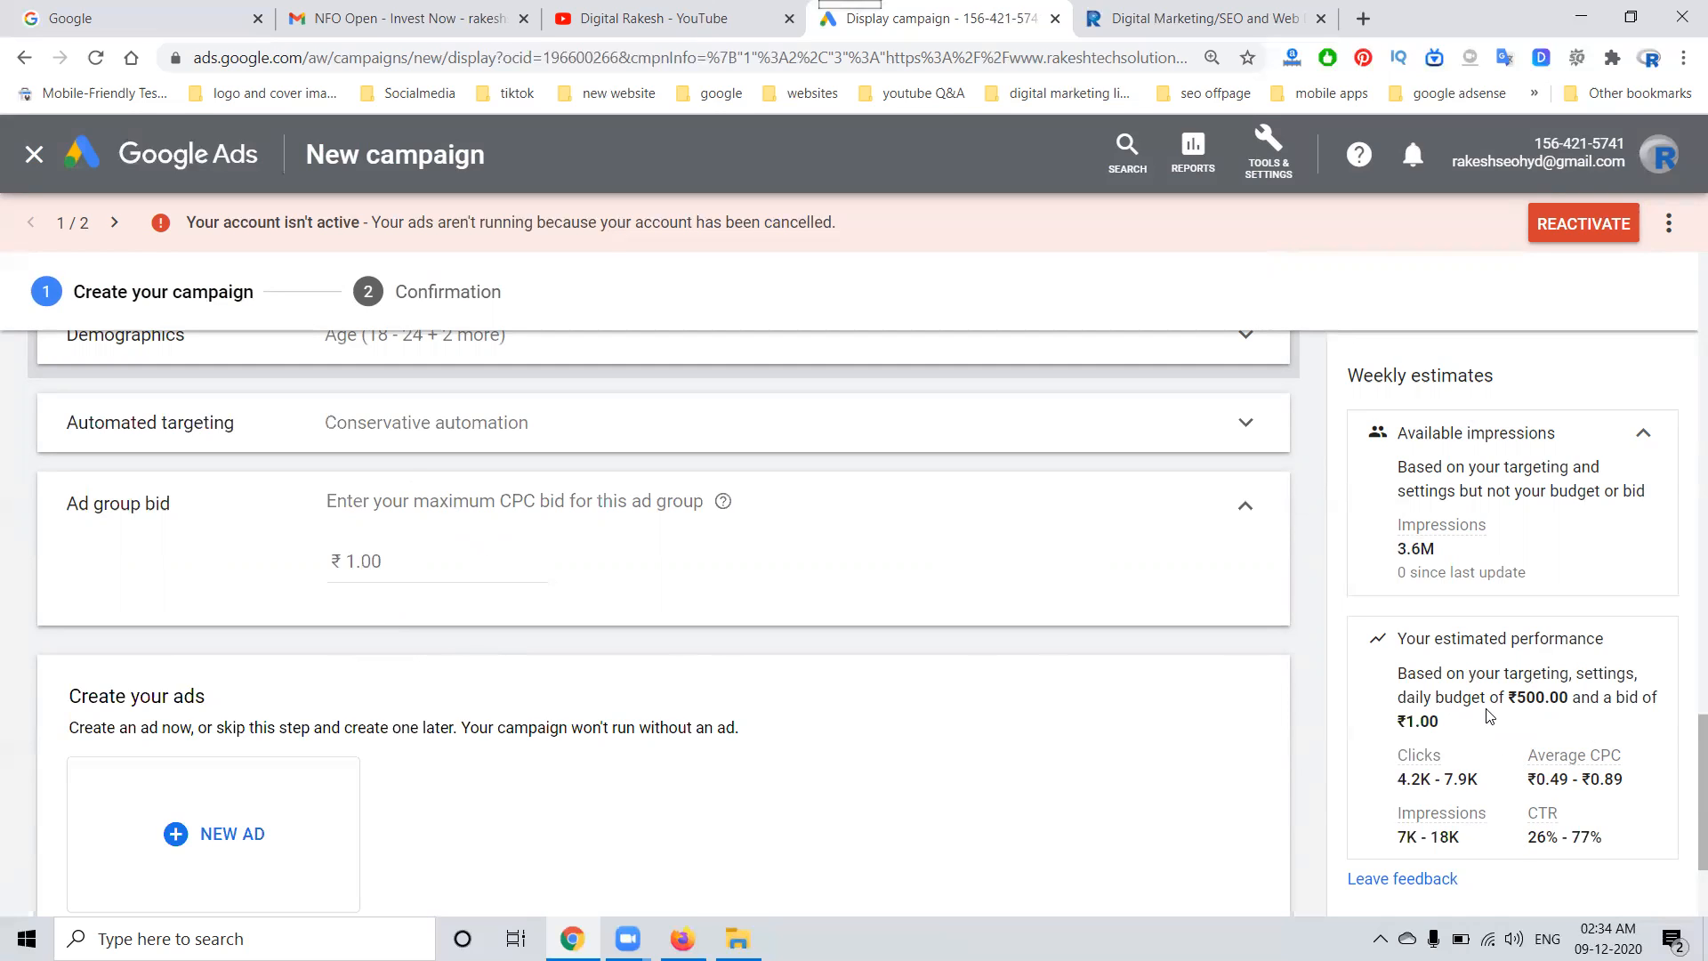
- Try maximum CPC bids of ₹0.01 and ₹0.20 for the ad group to compare the estimated performance
{"action": "left_click", "coordinate": [460, 555]}
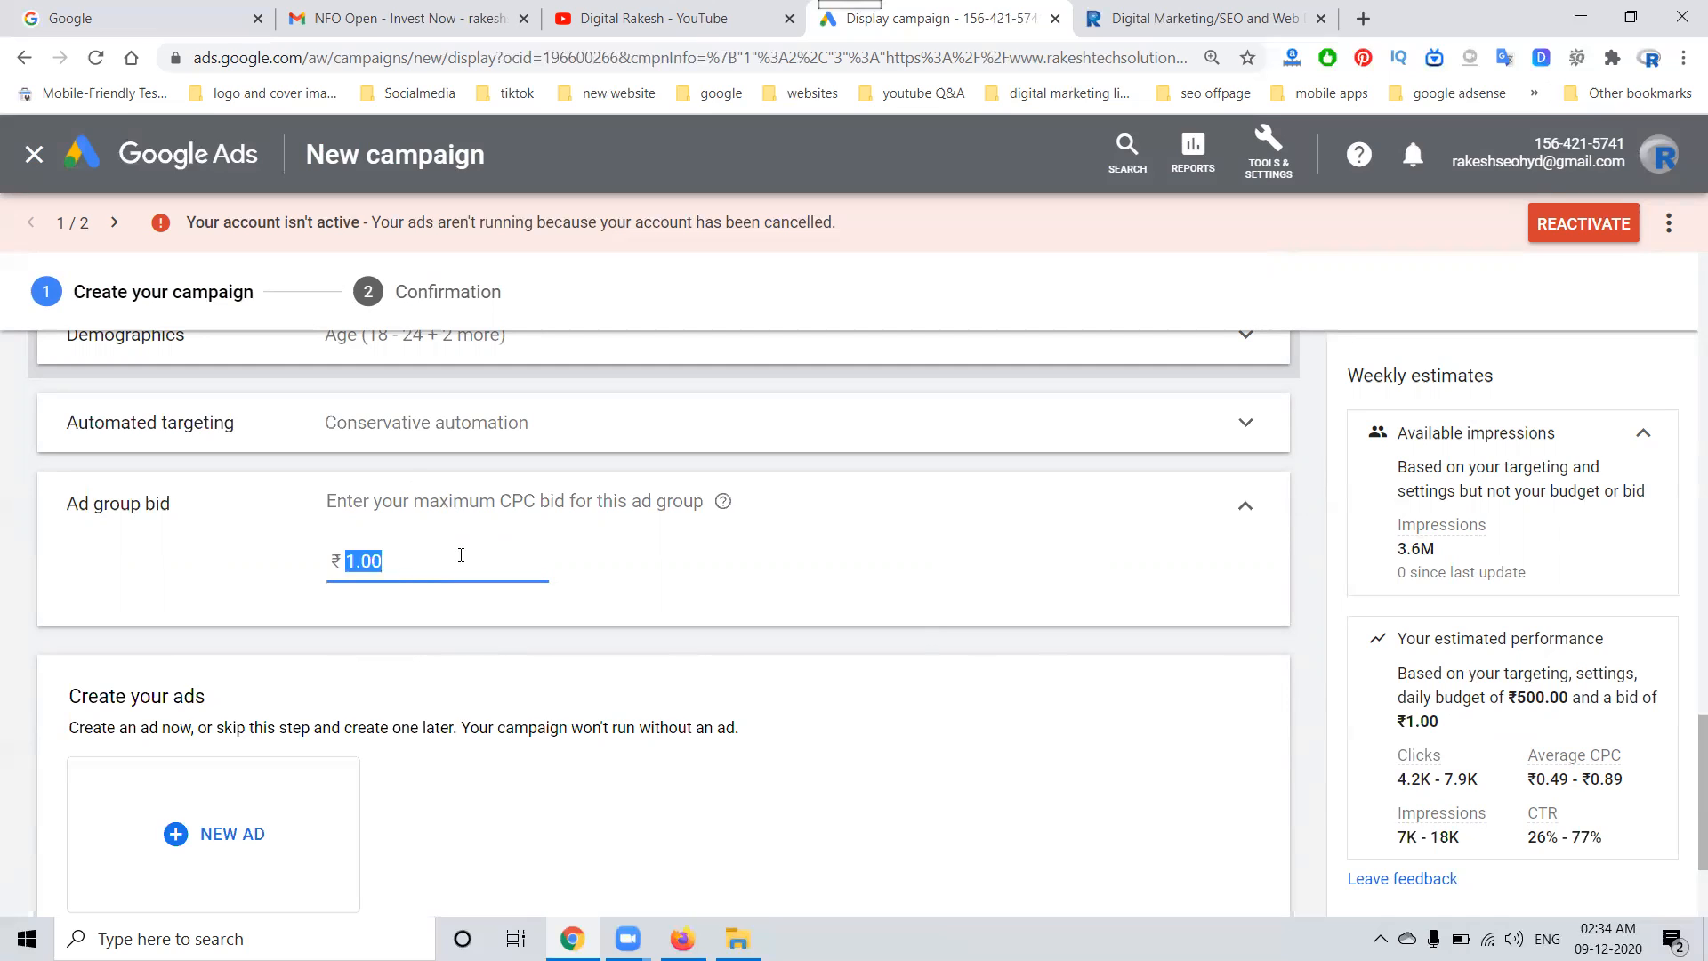
{"action": "type", "text": ".01"}
{"action": "left_click", "coordinate": [400, 627]}
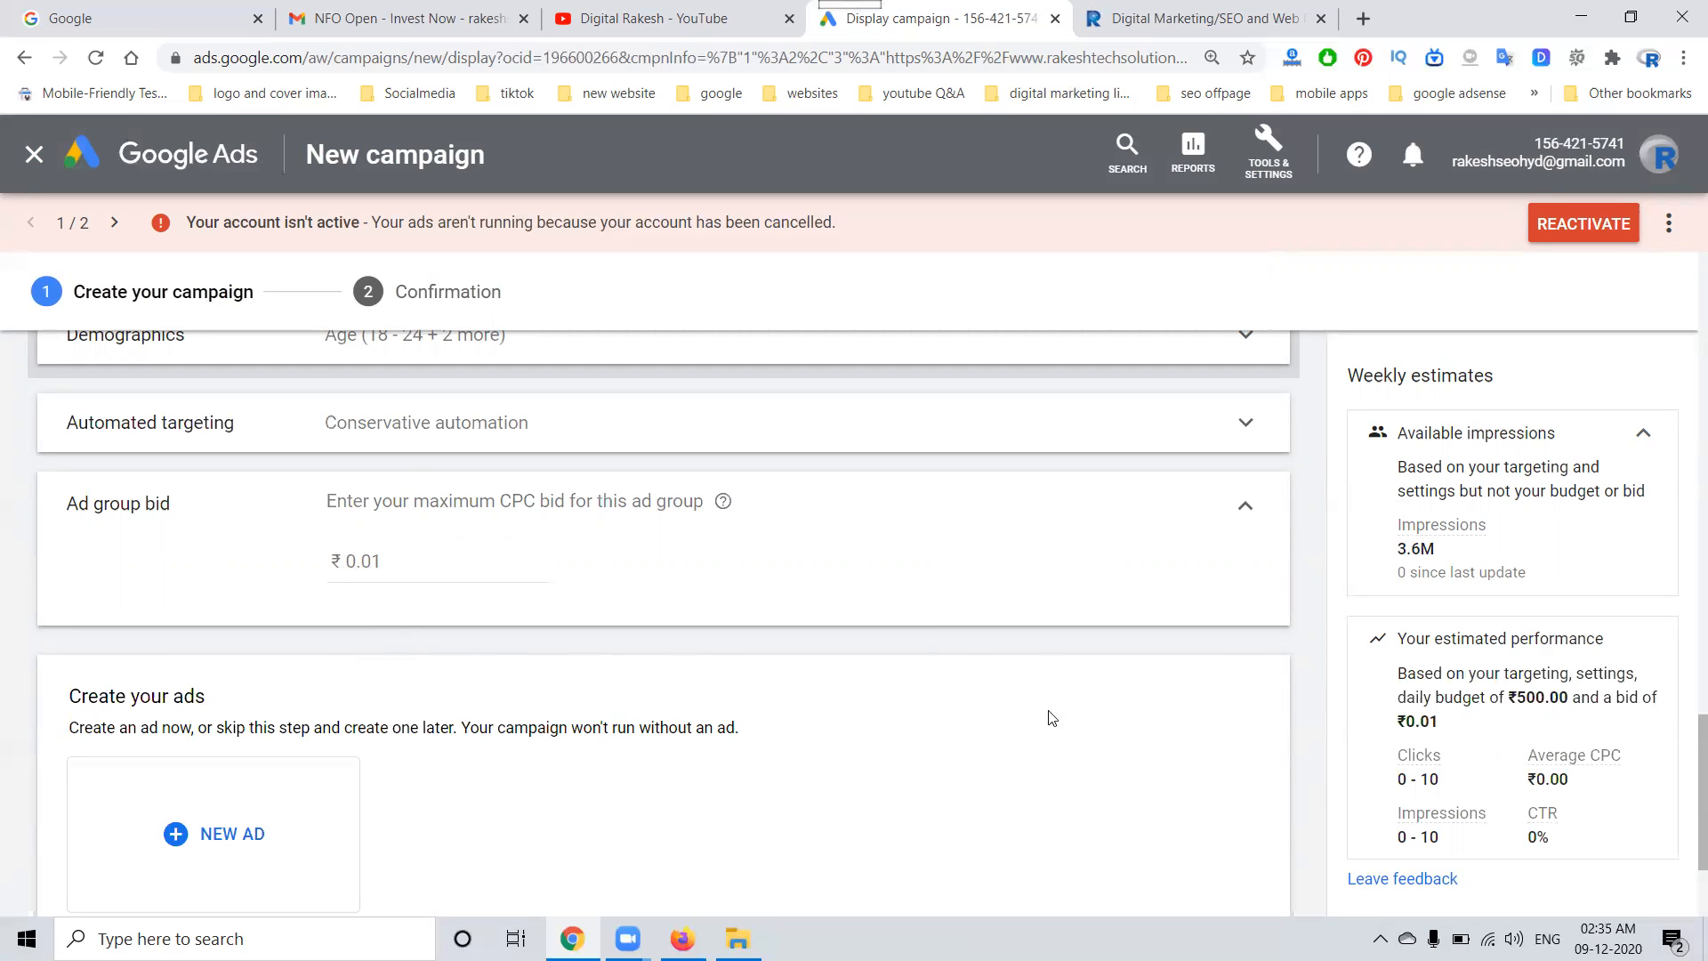
{"action": "left_click", "coordinate": [415, 566]}
{"action": "key", "text": "BackSpace"}
{"action": "type", "text": "0.20"}
{"action": "left_click", "coordinate": [412, 647]}
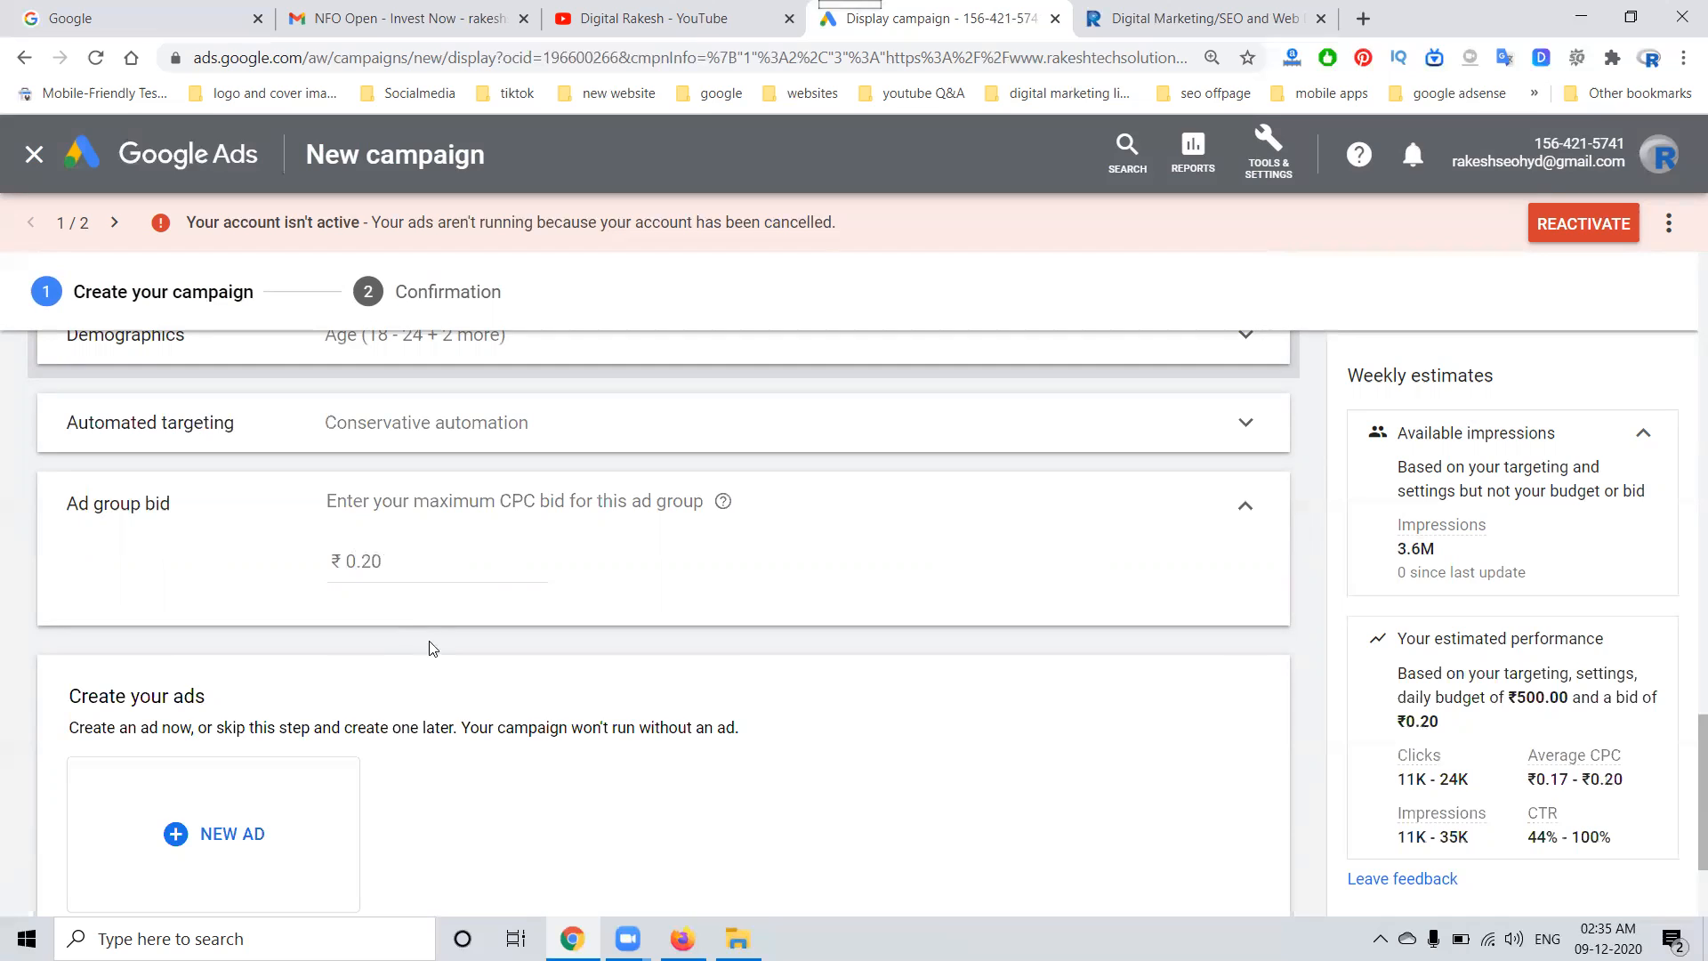
- Set the ad group's maximum CPC bid to ₹0.50
{"action": "left_click", "coordinate": [395, 567]}
{"action": "key", "text": "BackSpace"}
{"action": "type", "text": "0.50"}
{"action": "left_click", "coordinate": [387, 644]}
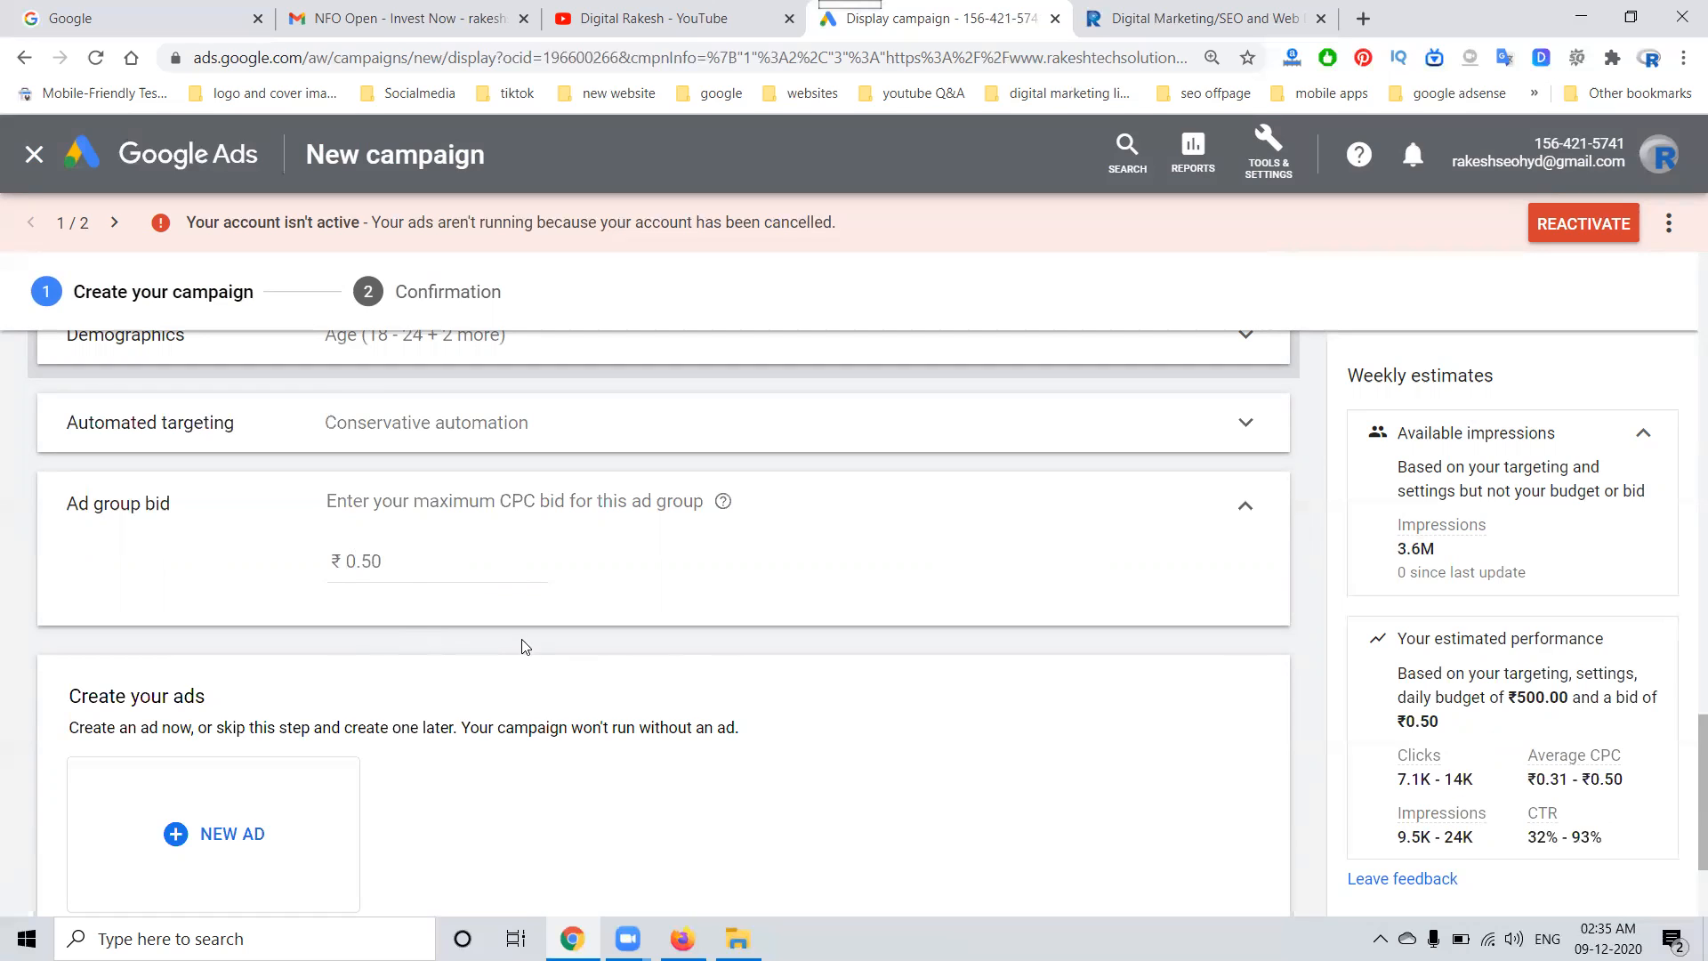
- Start a new Gmail ad for the ad group and switch its preview to the computer view
{"action": "scroll", "coordinate": [532, 648], "scroll_direction": "down", "scroll_amount": 3}
{"action": "left_click", "coordinate": [187, 618]}
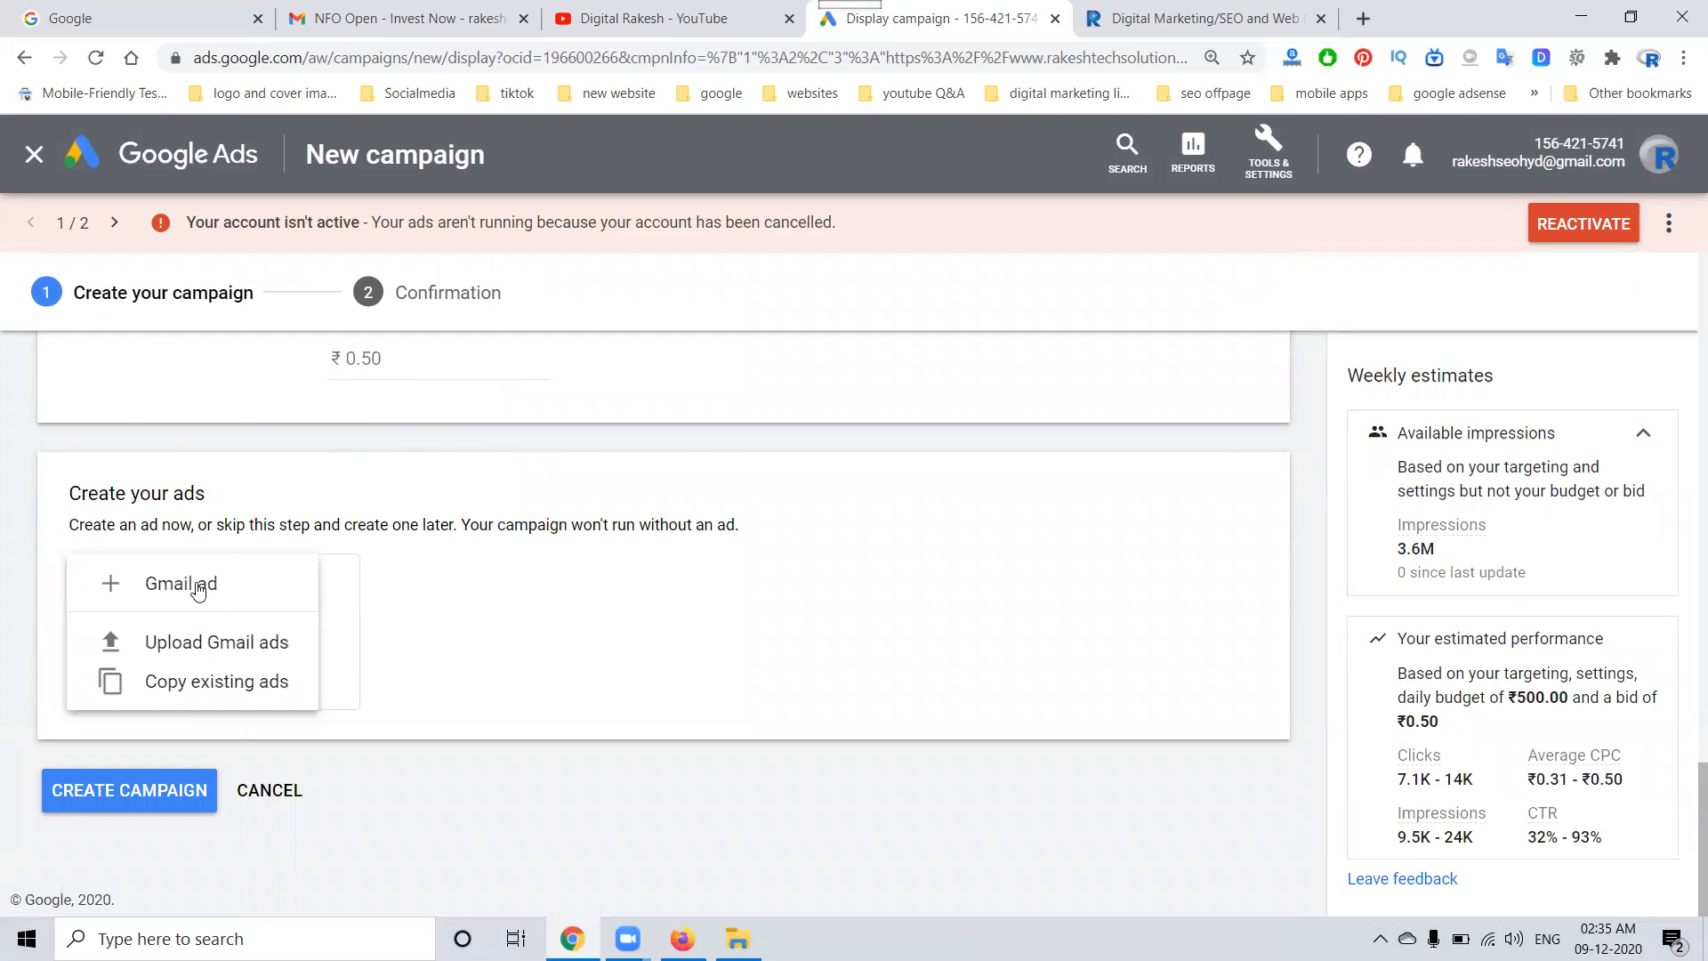
{"action": "left_click", "coordinate": [189, 585]}
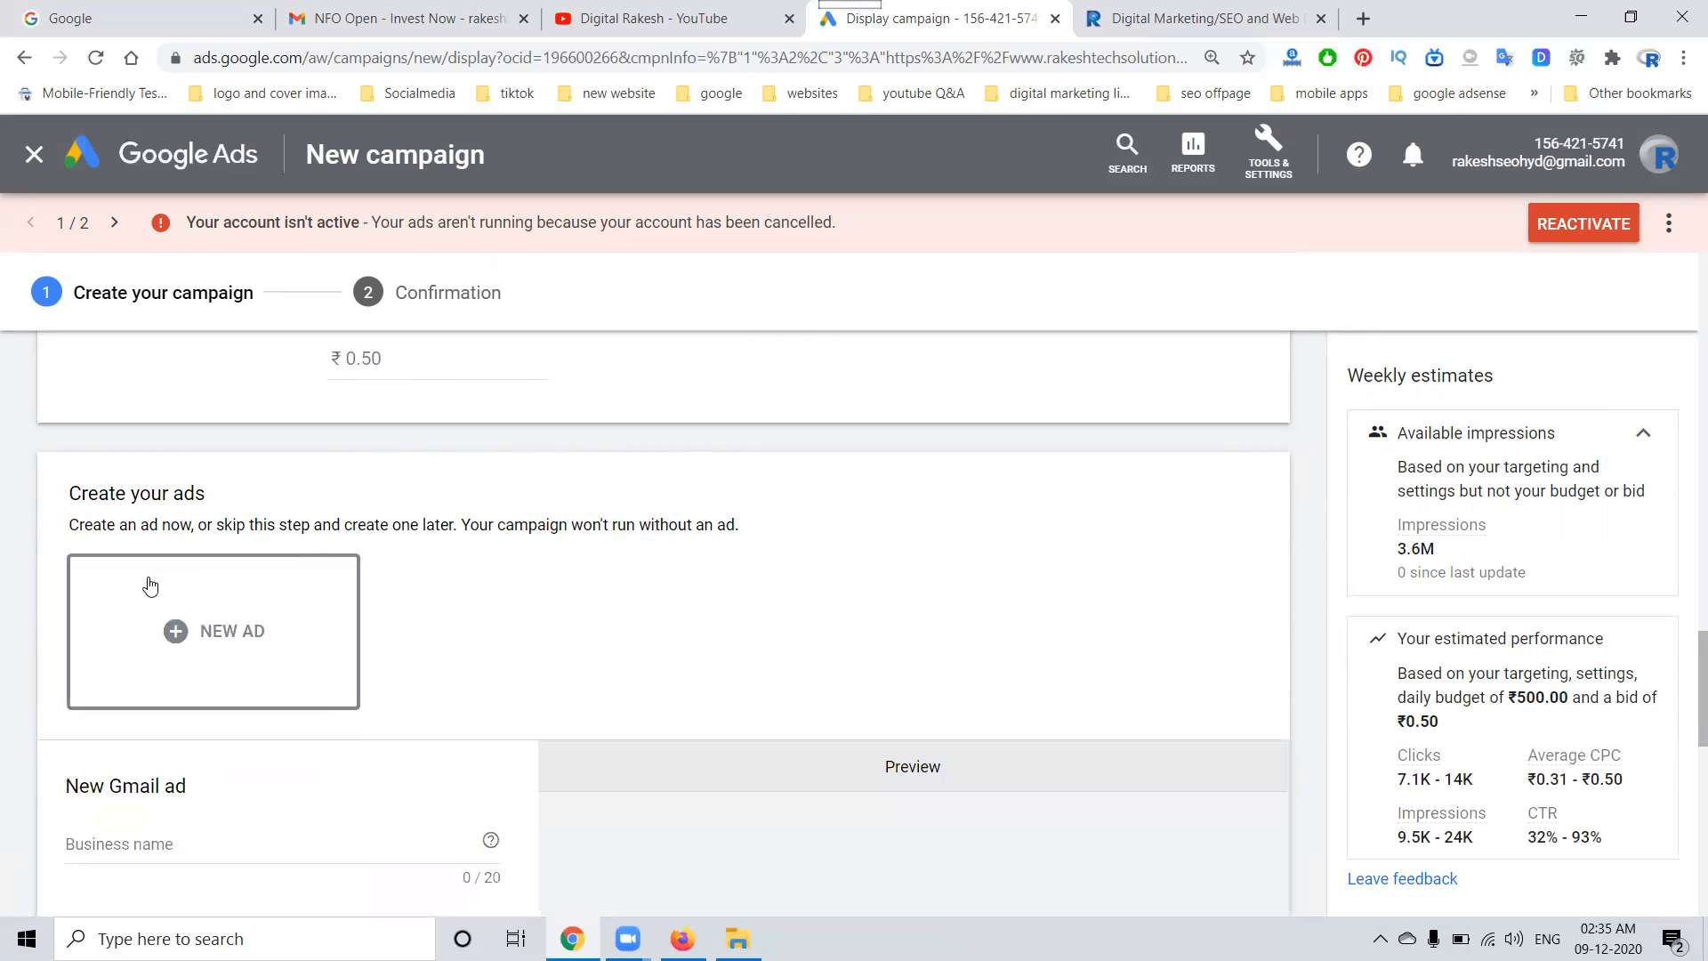
{"action": "scroll", "coordinate": [605, 588], "scroll_direction": "down", "scroll_amount": 7}
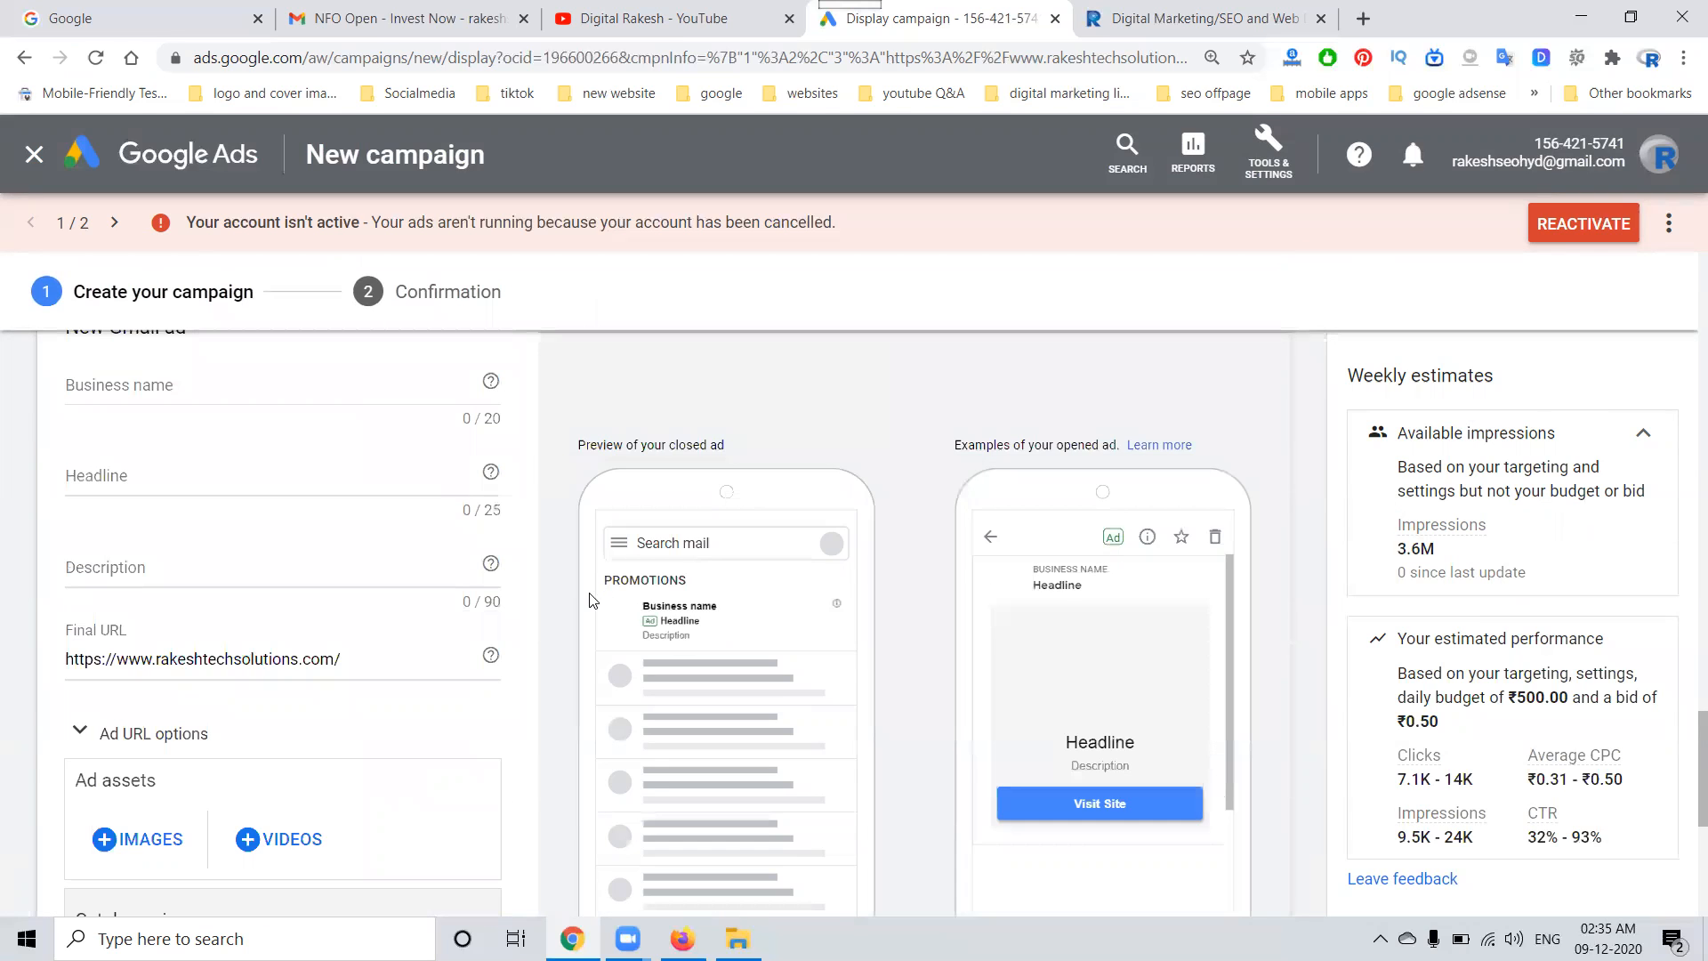
{"action": "scroll", "coordinate": [867, 554], "scroll_direction": "down", "scroll_amount": 4}
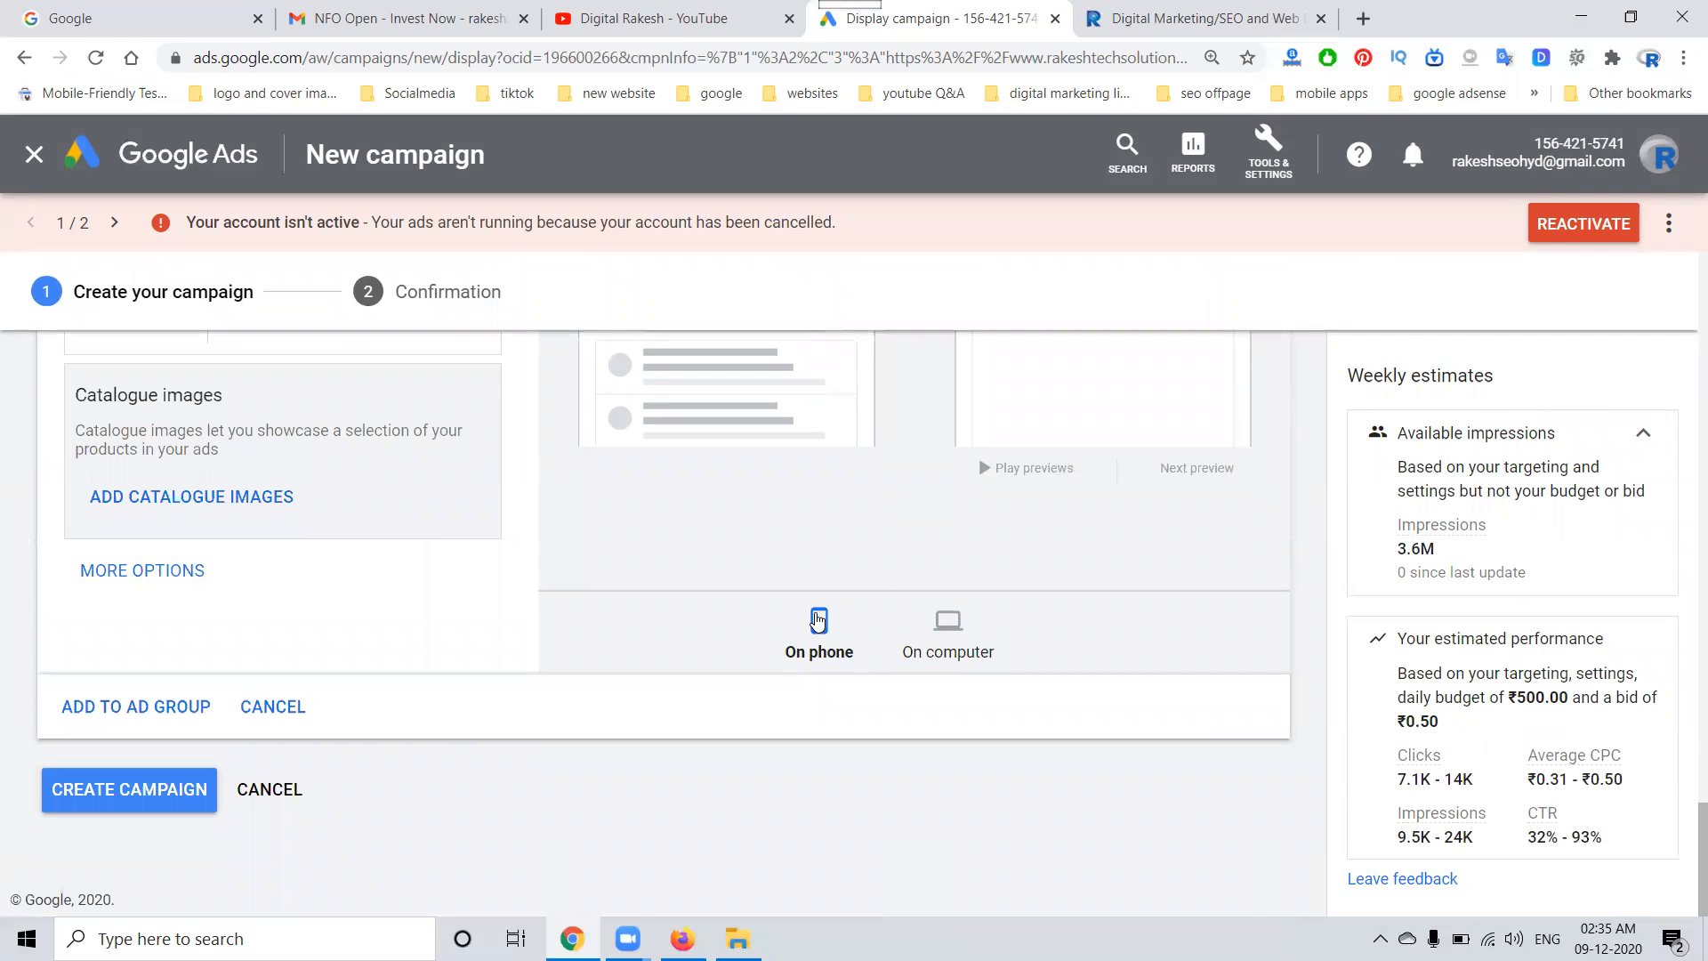
{"action": "left_click", "coordinate": [925, 630]}
{"action": "scroll", "coordinate": [1116, 640], "scroll_direction": "up", "scroll_amount": 5}
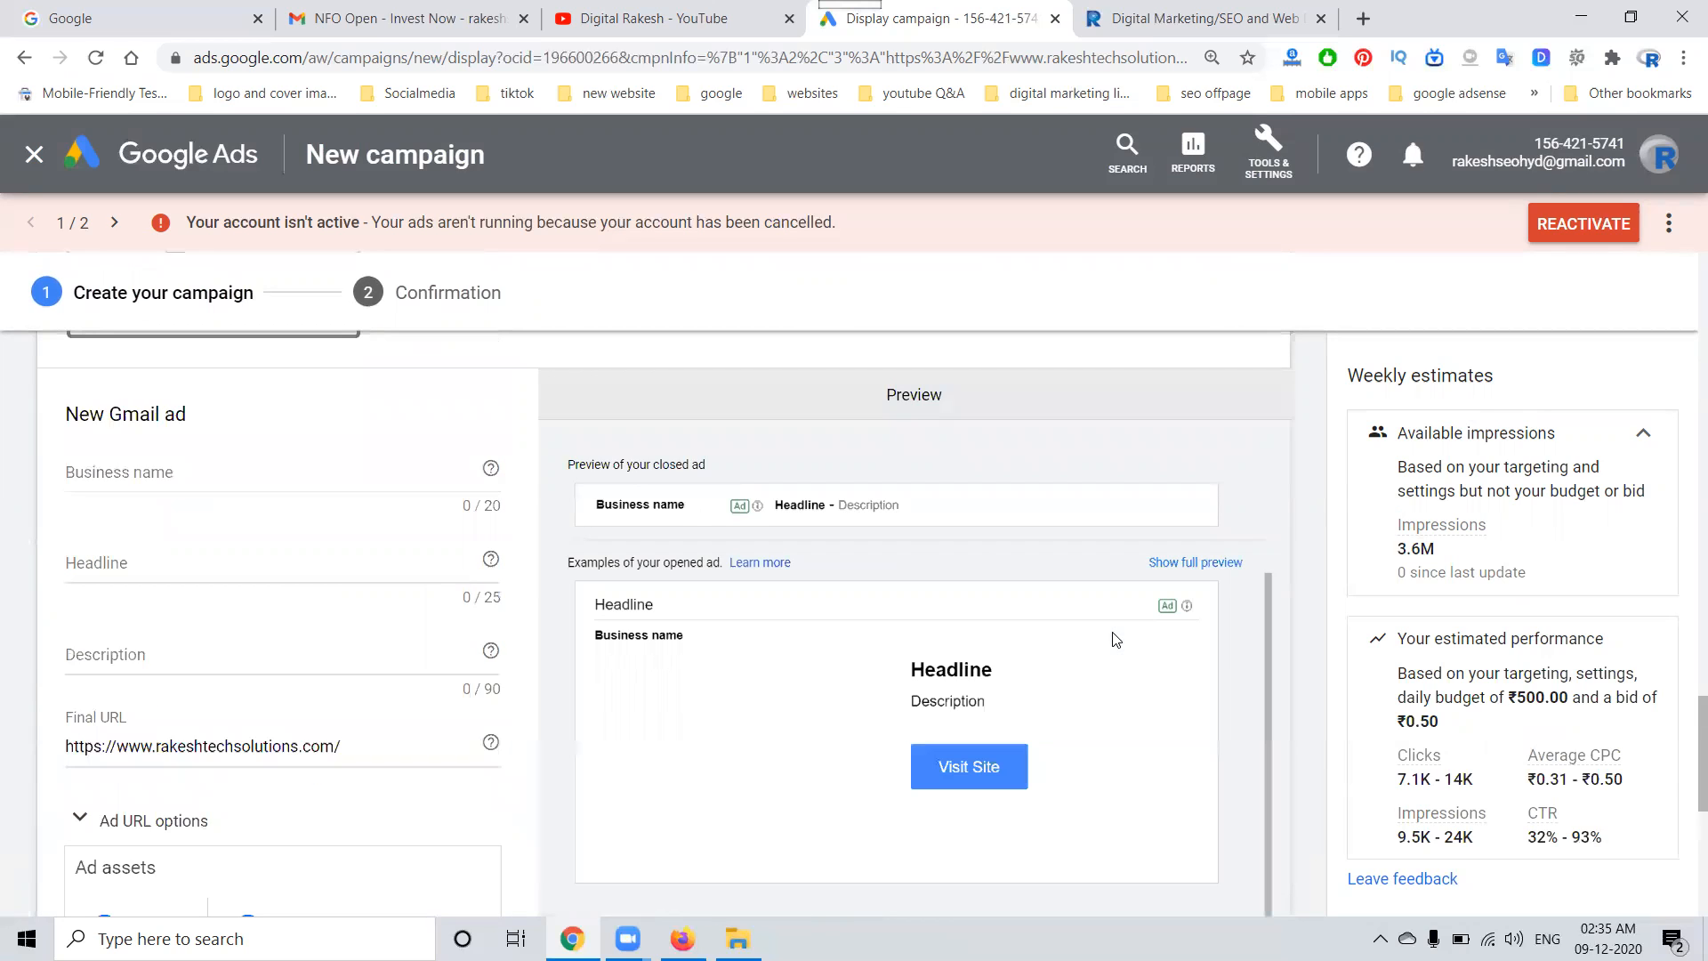
- Enter "Rakesh Tech Solutions" as the business name of the new Gmail ad
{"action": "left_click", "coordinate": [131, 468]}
{"action": "type", "text": "Rak"}
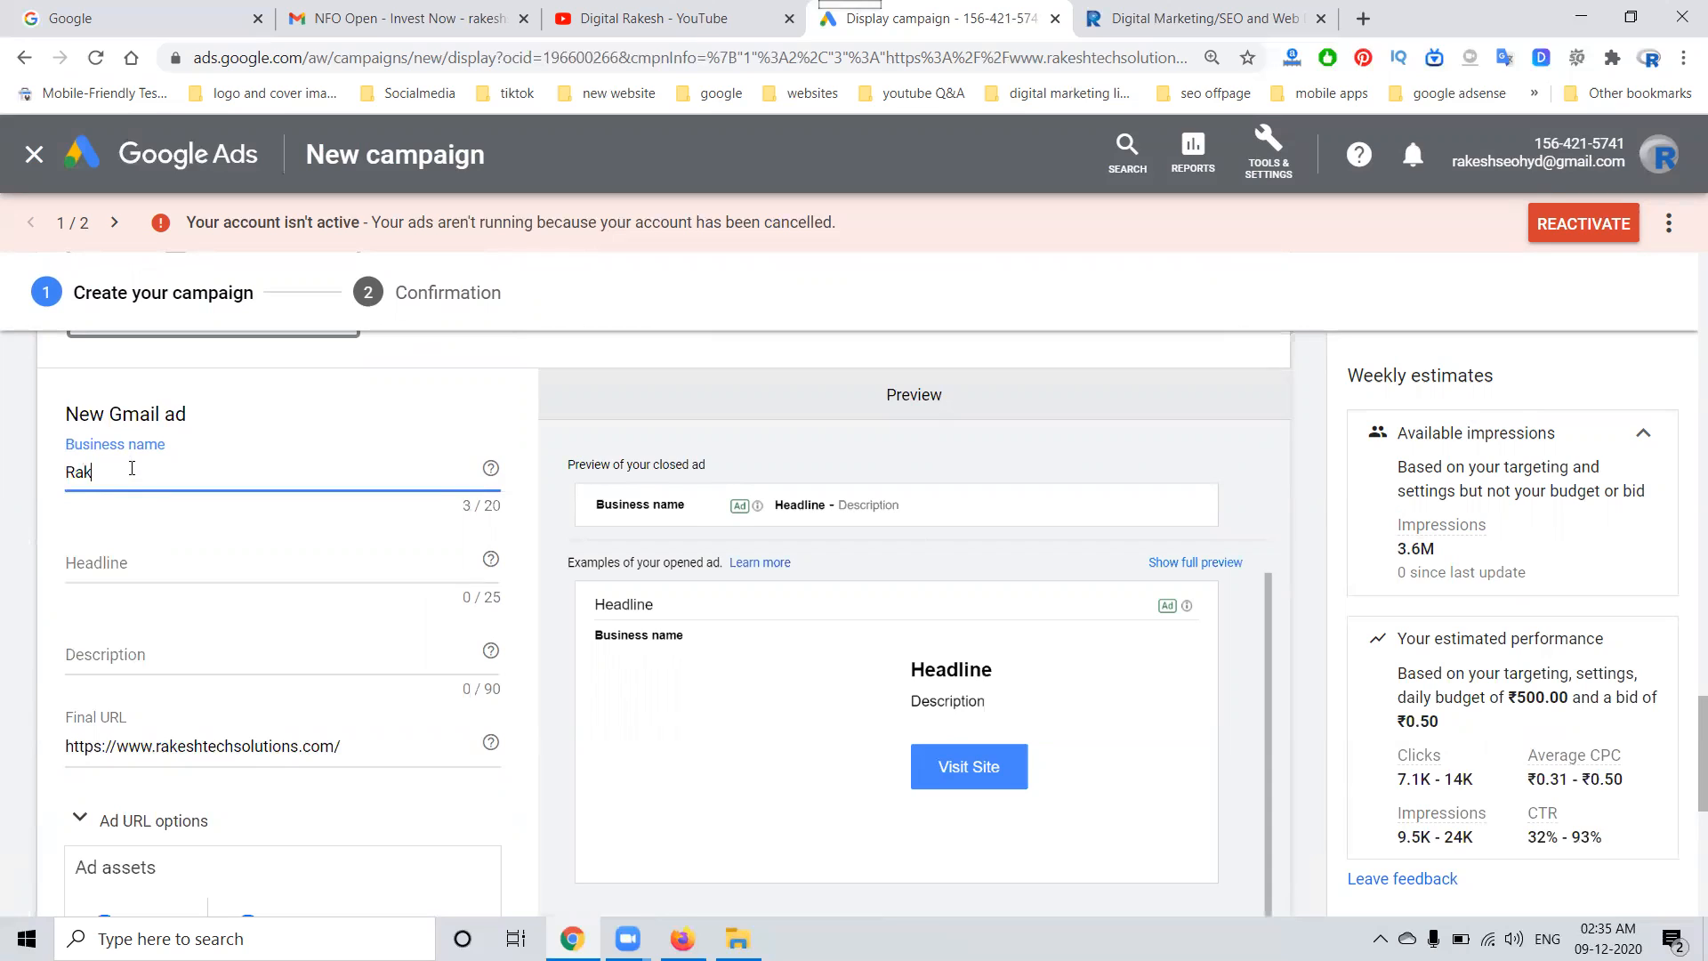
{"action": "type", "text": "esh Tec"}
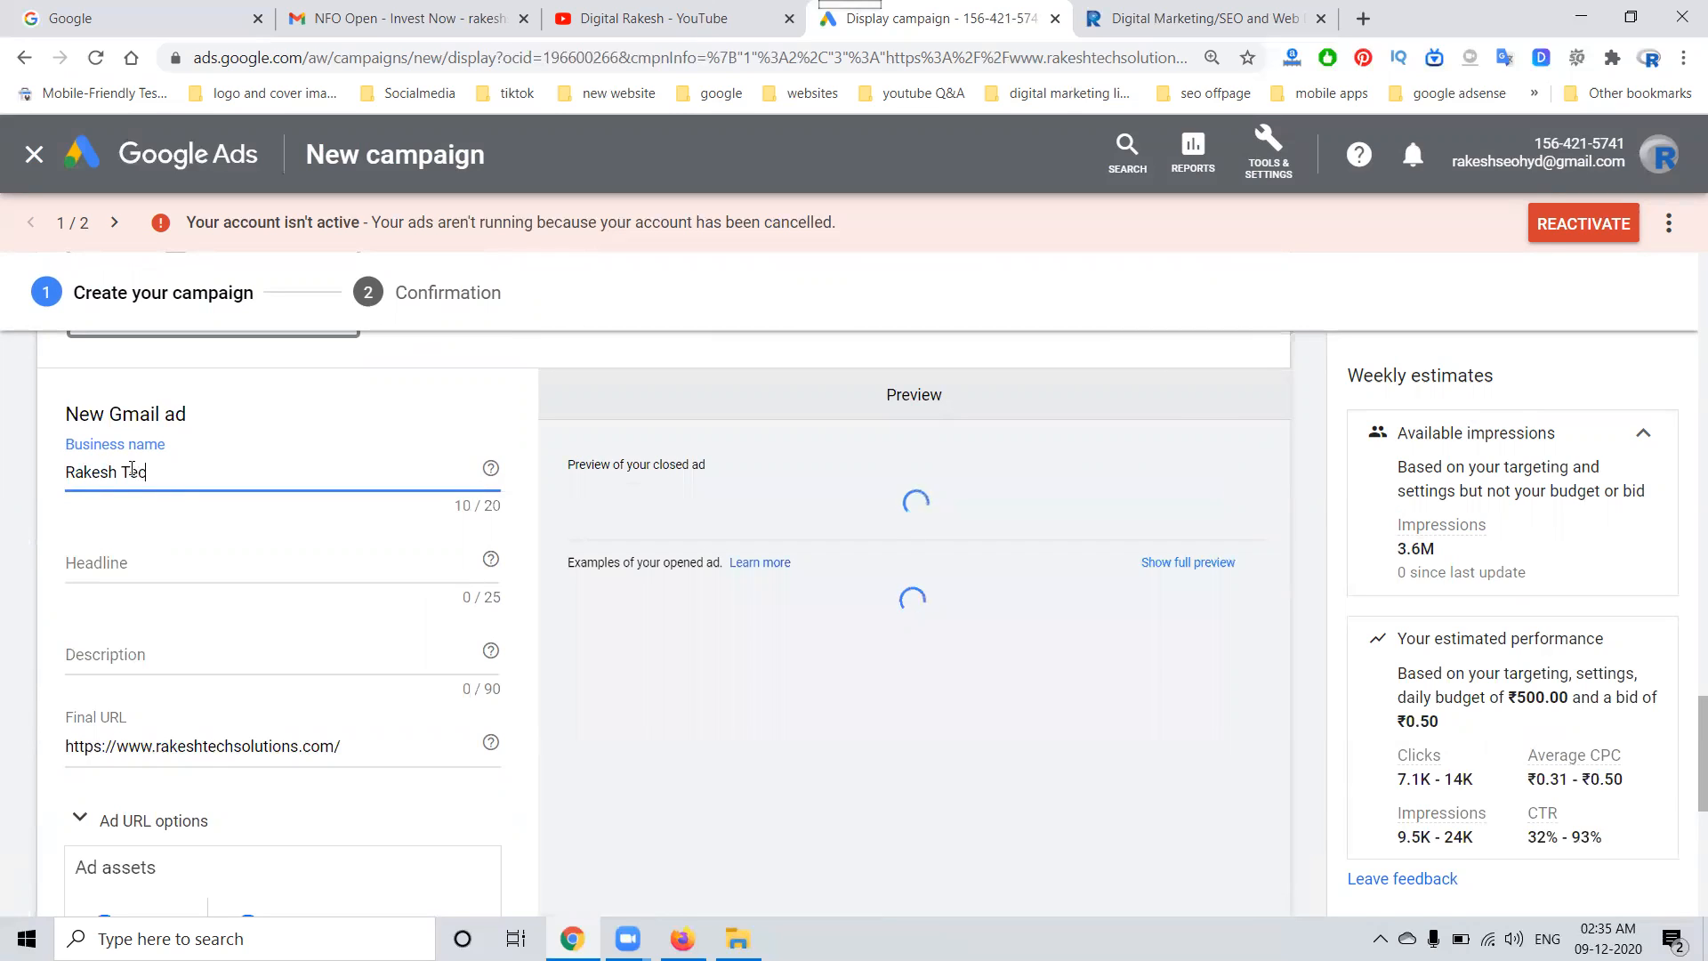
{"action": "type", "text": "h Solutions"}
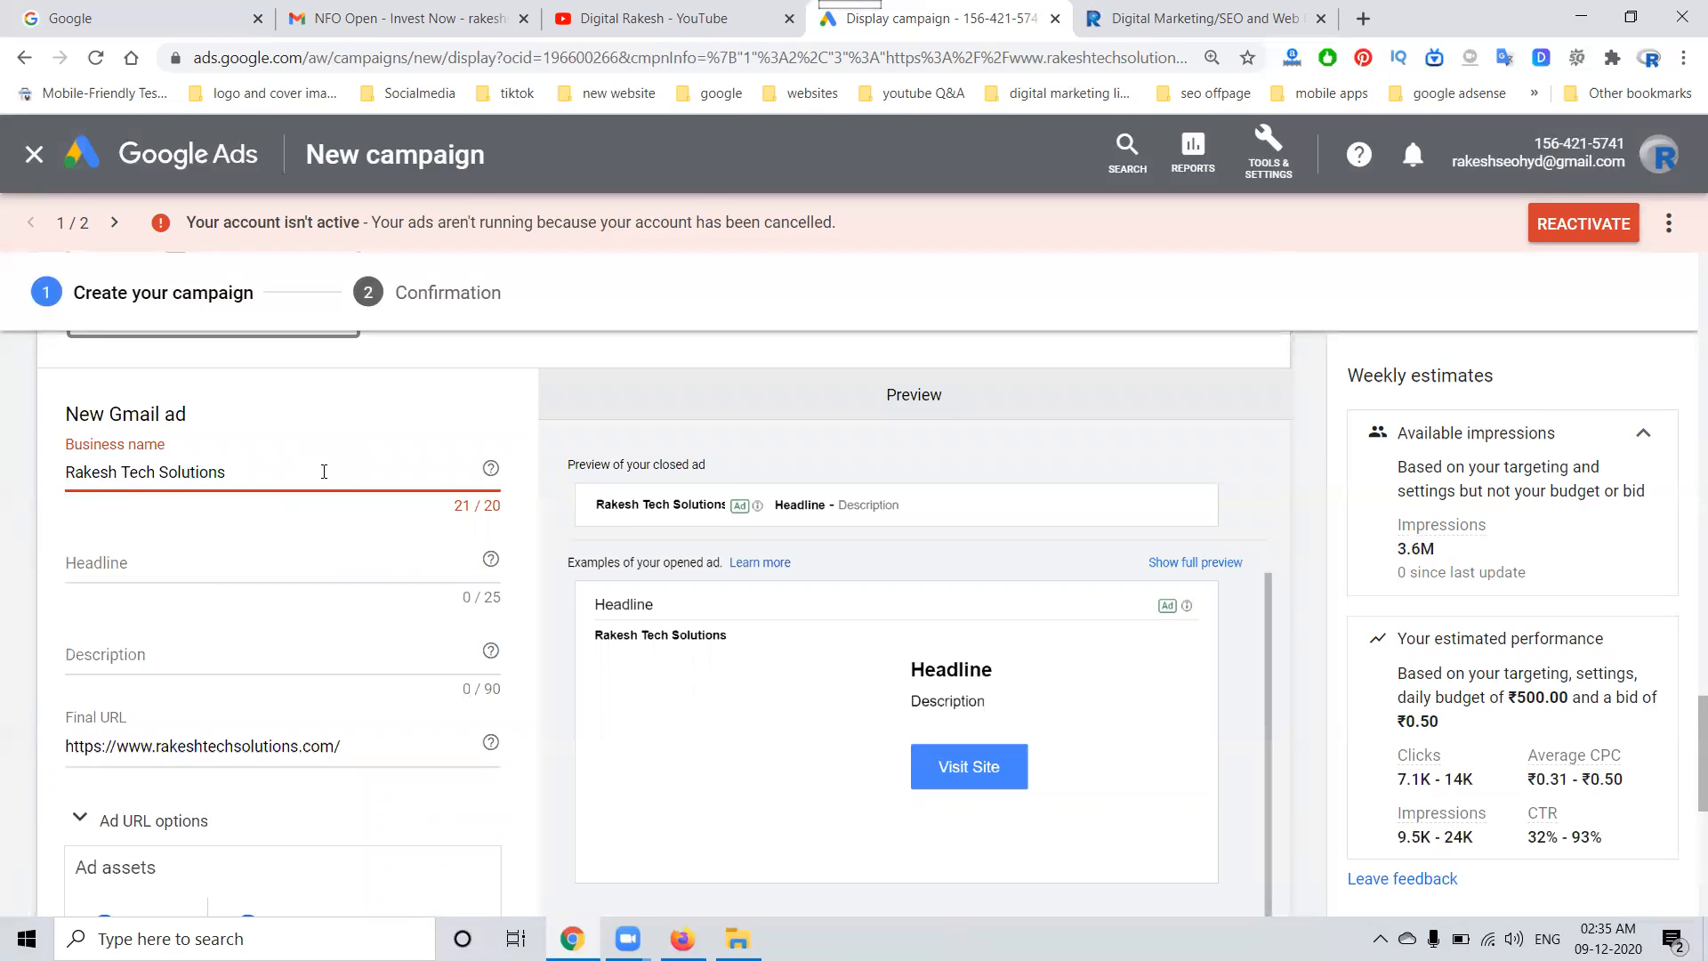
- Remove the spaces from the ad's business name so it reads "RakeshTechSolutions"
{"action": "left_click", "coordinate": [124, 472]}
{"action": "key", "text": "BackSpace"}
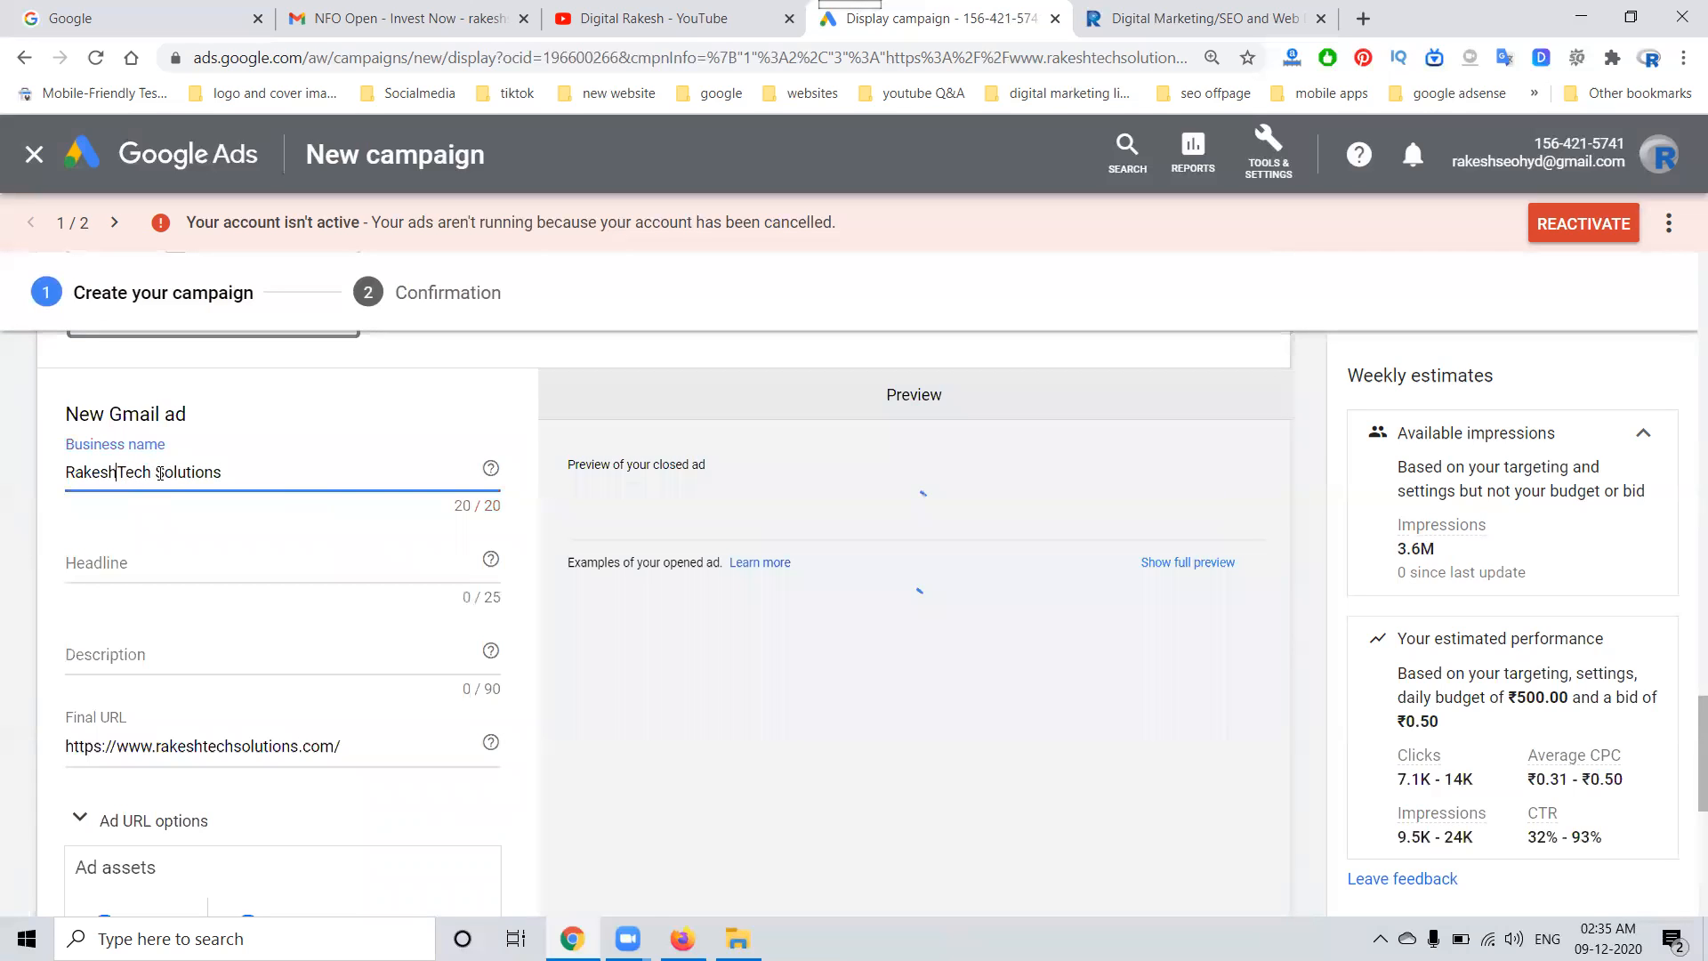
{"action": "left_click", "coordinate": [155, 472]}
{"action": "key", "text": "BackSpace"}
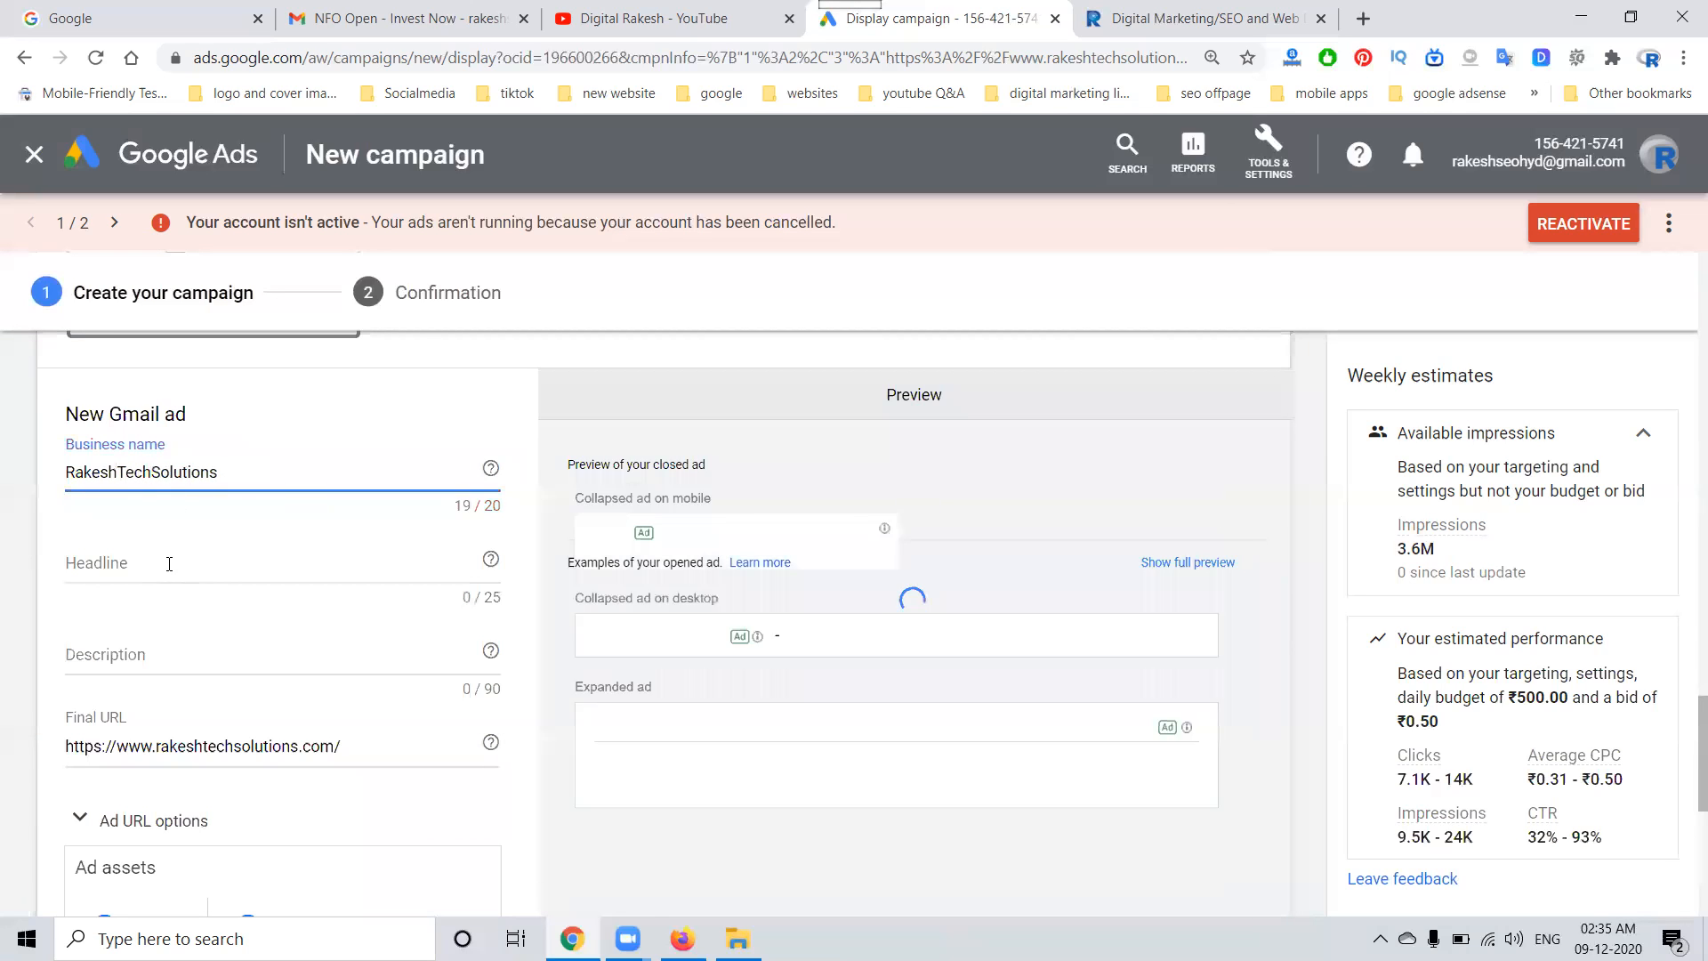
- Set the headline to "Digital Marketing Service" and the description to "Rakesh Tech Solutions is the best and leading Digital Marketing Company in Hyderabad"
{"action": "left_click", "coordinate": [169, 564]}
{"action": "type", "text": "Digital Marketing Services"}
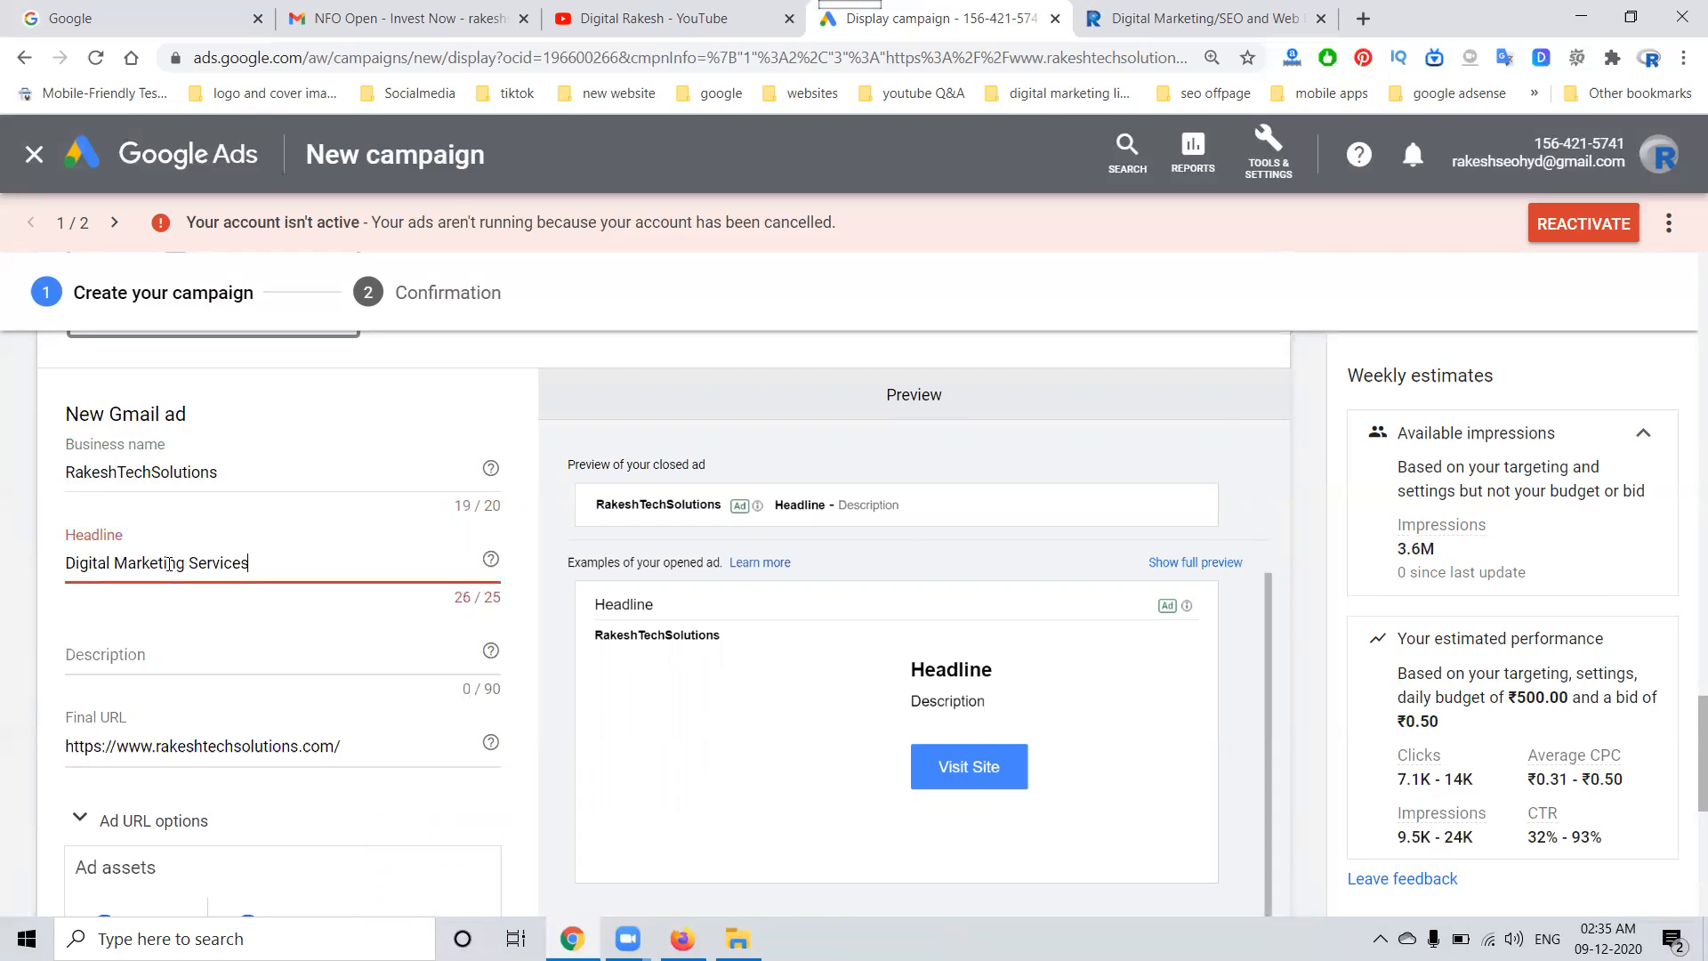
{"action": "key", "text": "BackSpace"}
{"action": "left_click", "coordinate": [139, 653]}
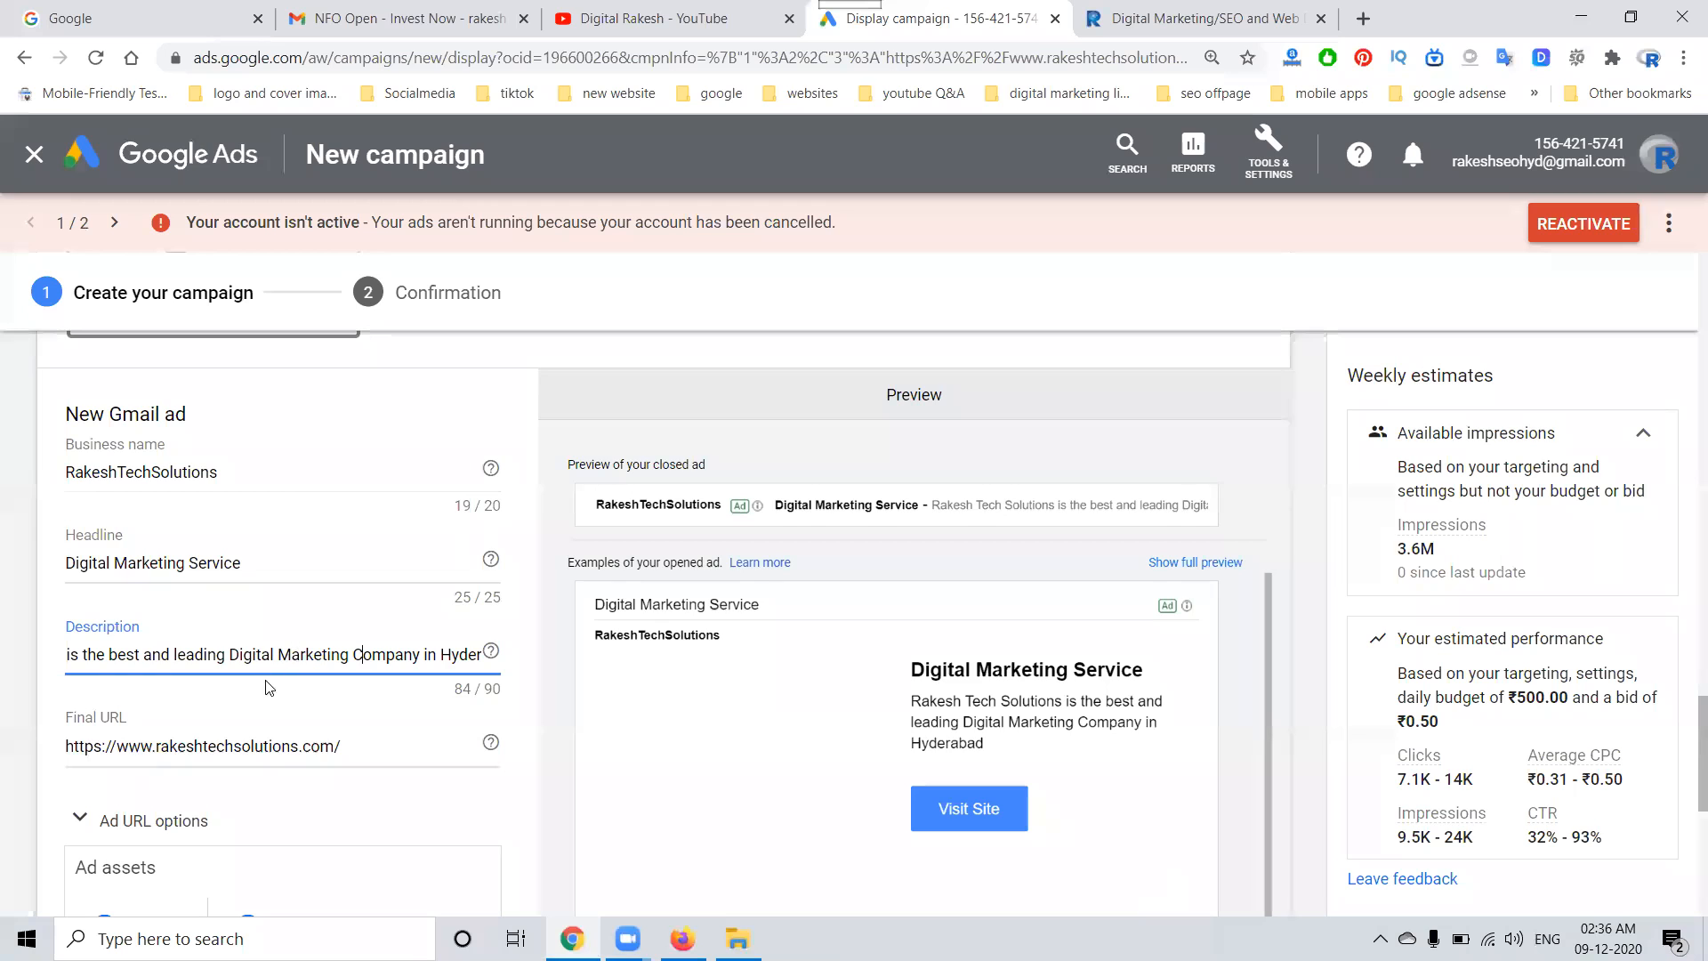
- Upload the "ads" picture from the Rakesh Tech Solutions folder on drive E: as an image asset for the ad
{"action": "scroll", "coordinate": [269, 687], "scroll_direction": "down", "scroll_amount": 3}
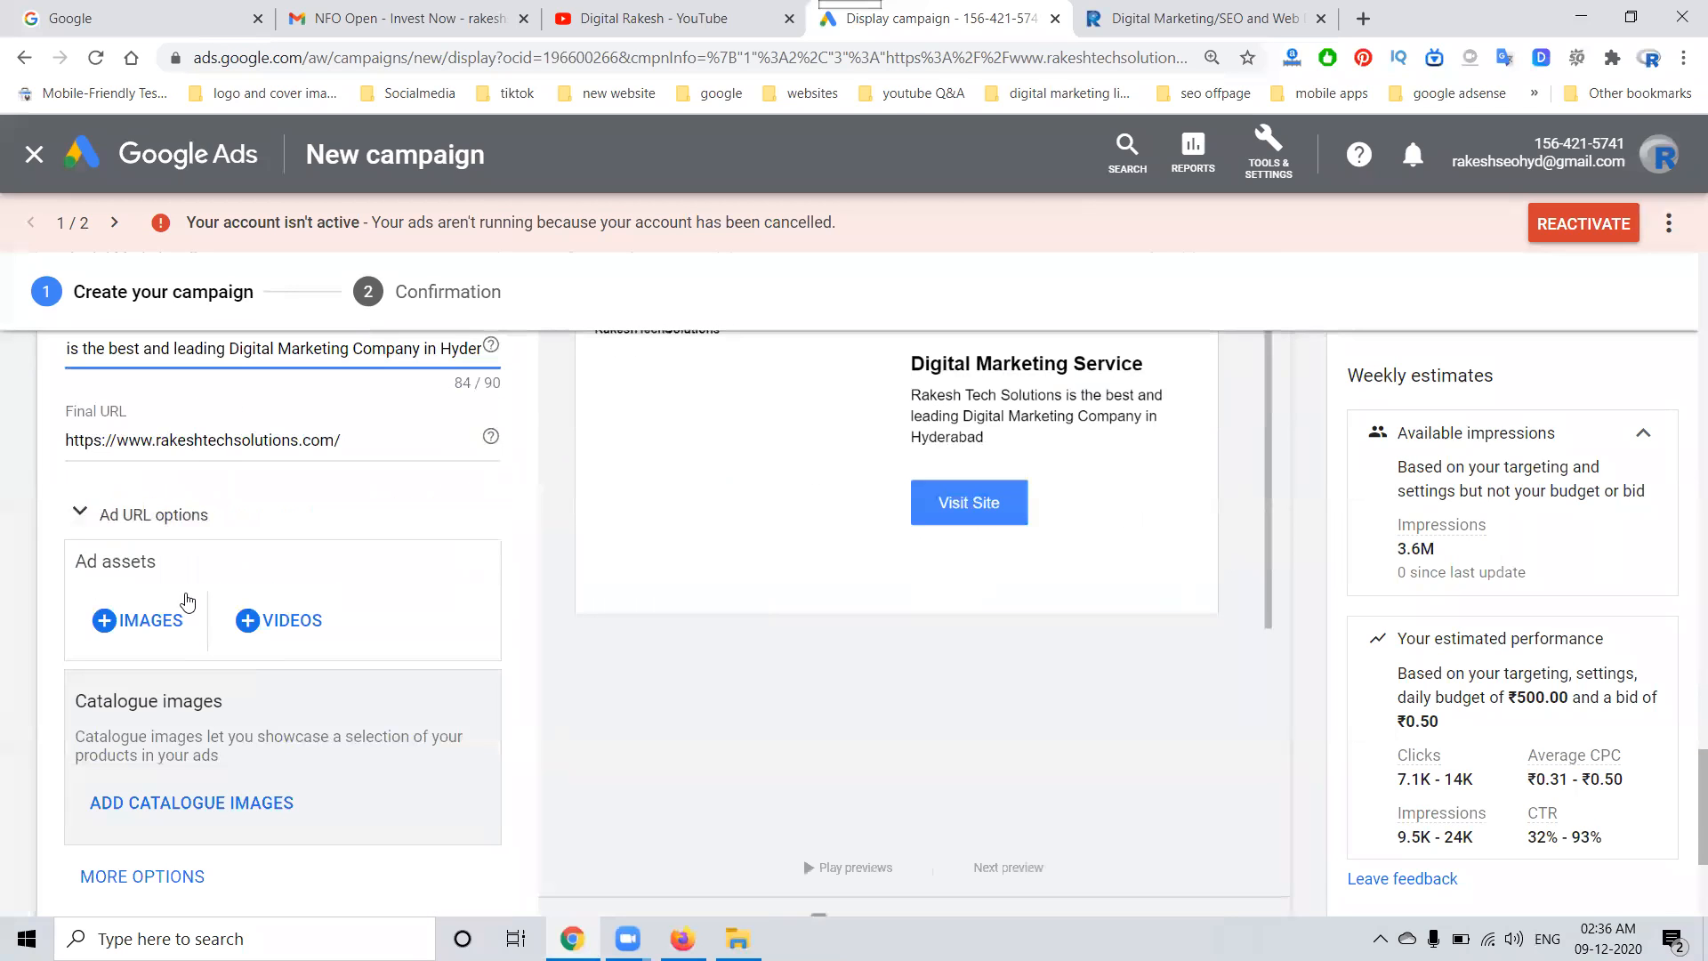
{"action": "left_click", "coordinate": [147, 635]}
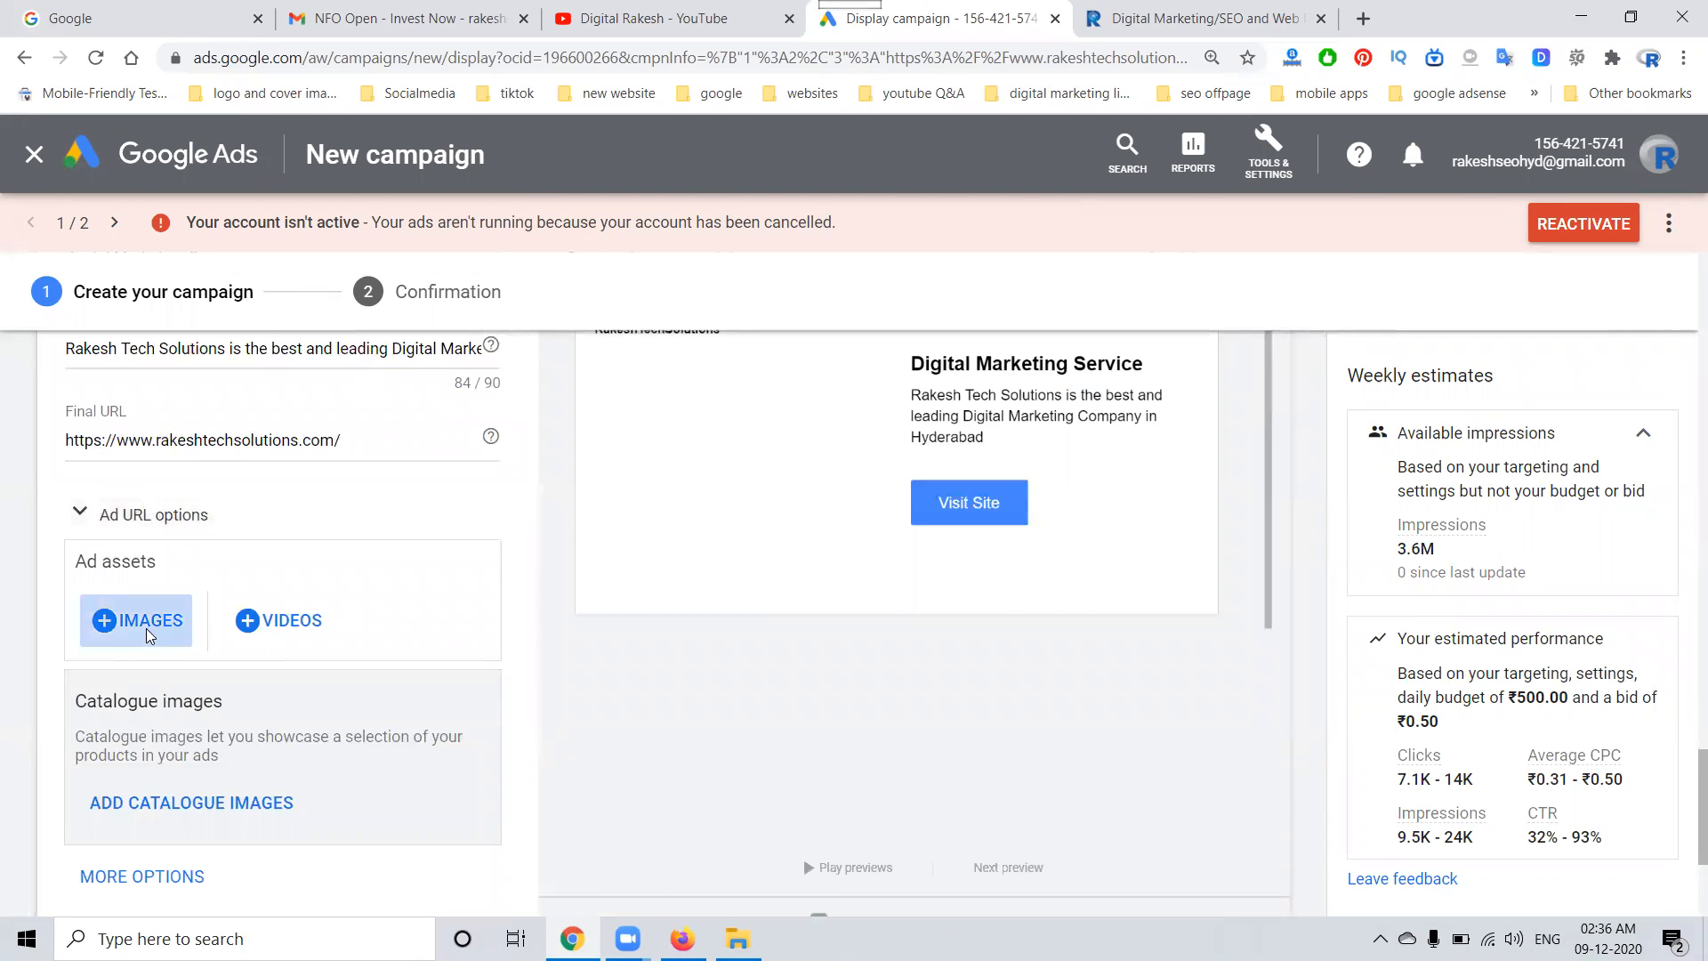
{"action": "left_click", "coordinate": [607, 236]}
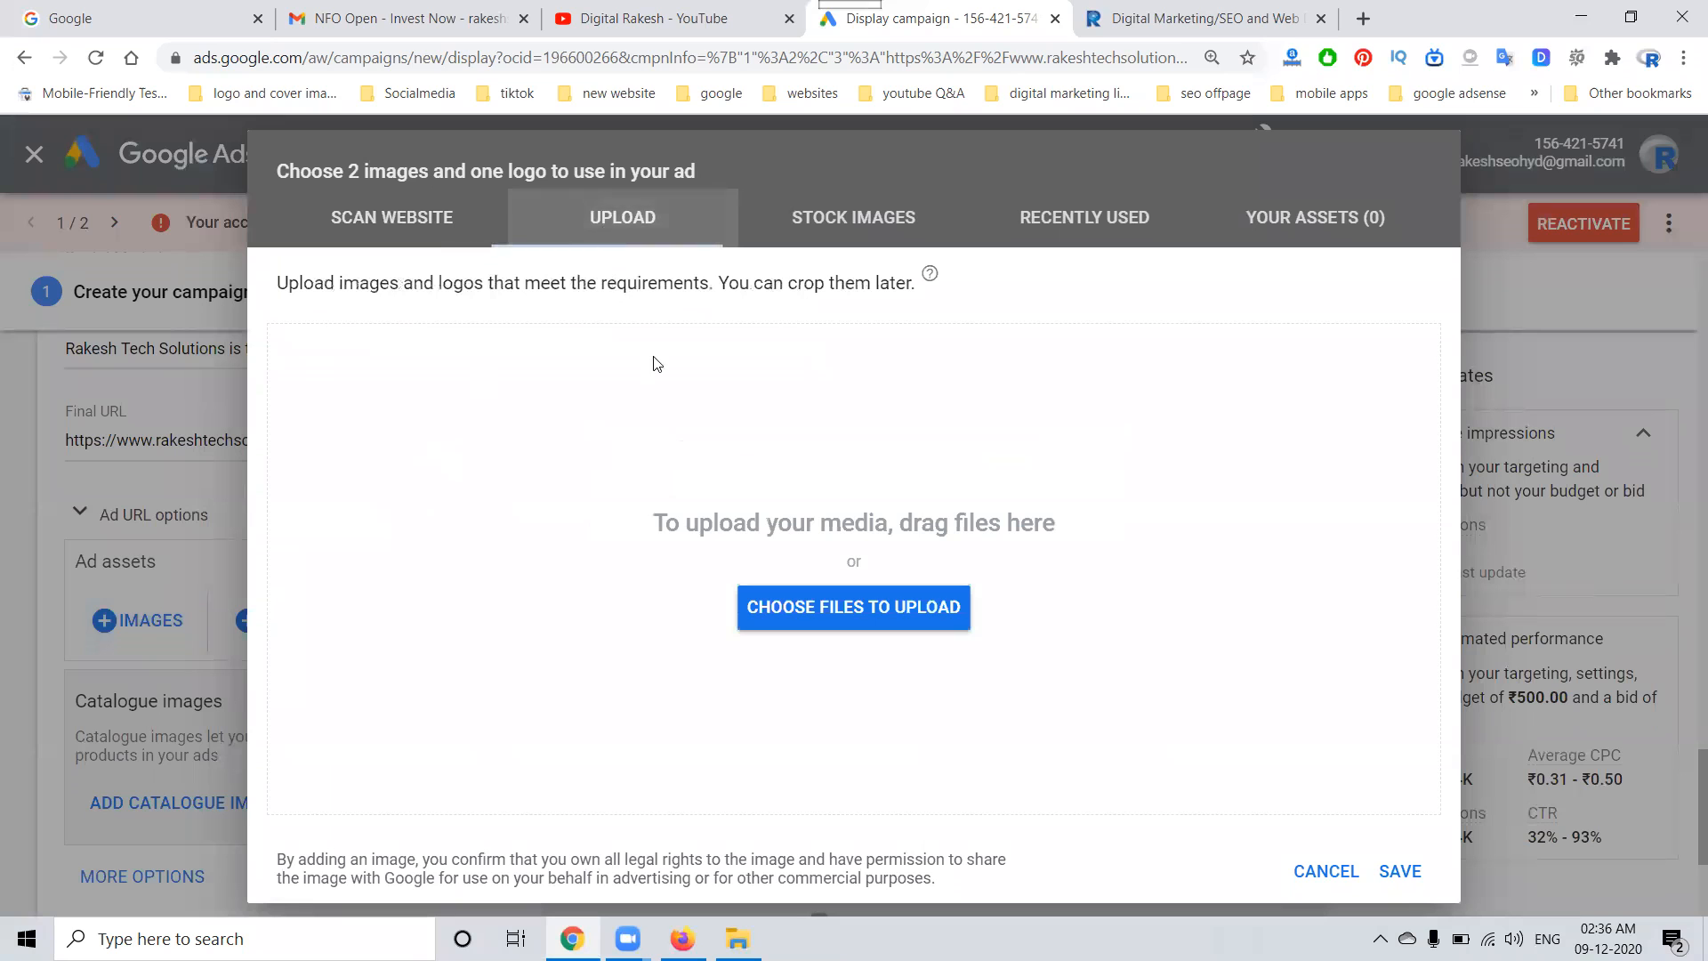
{"action": "left_click", "coordinate": [799, 614]}
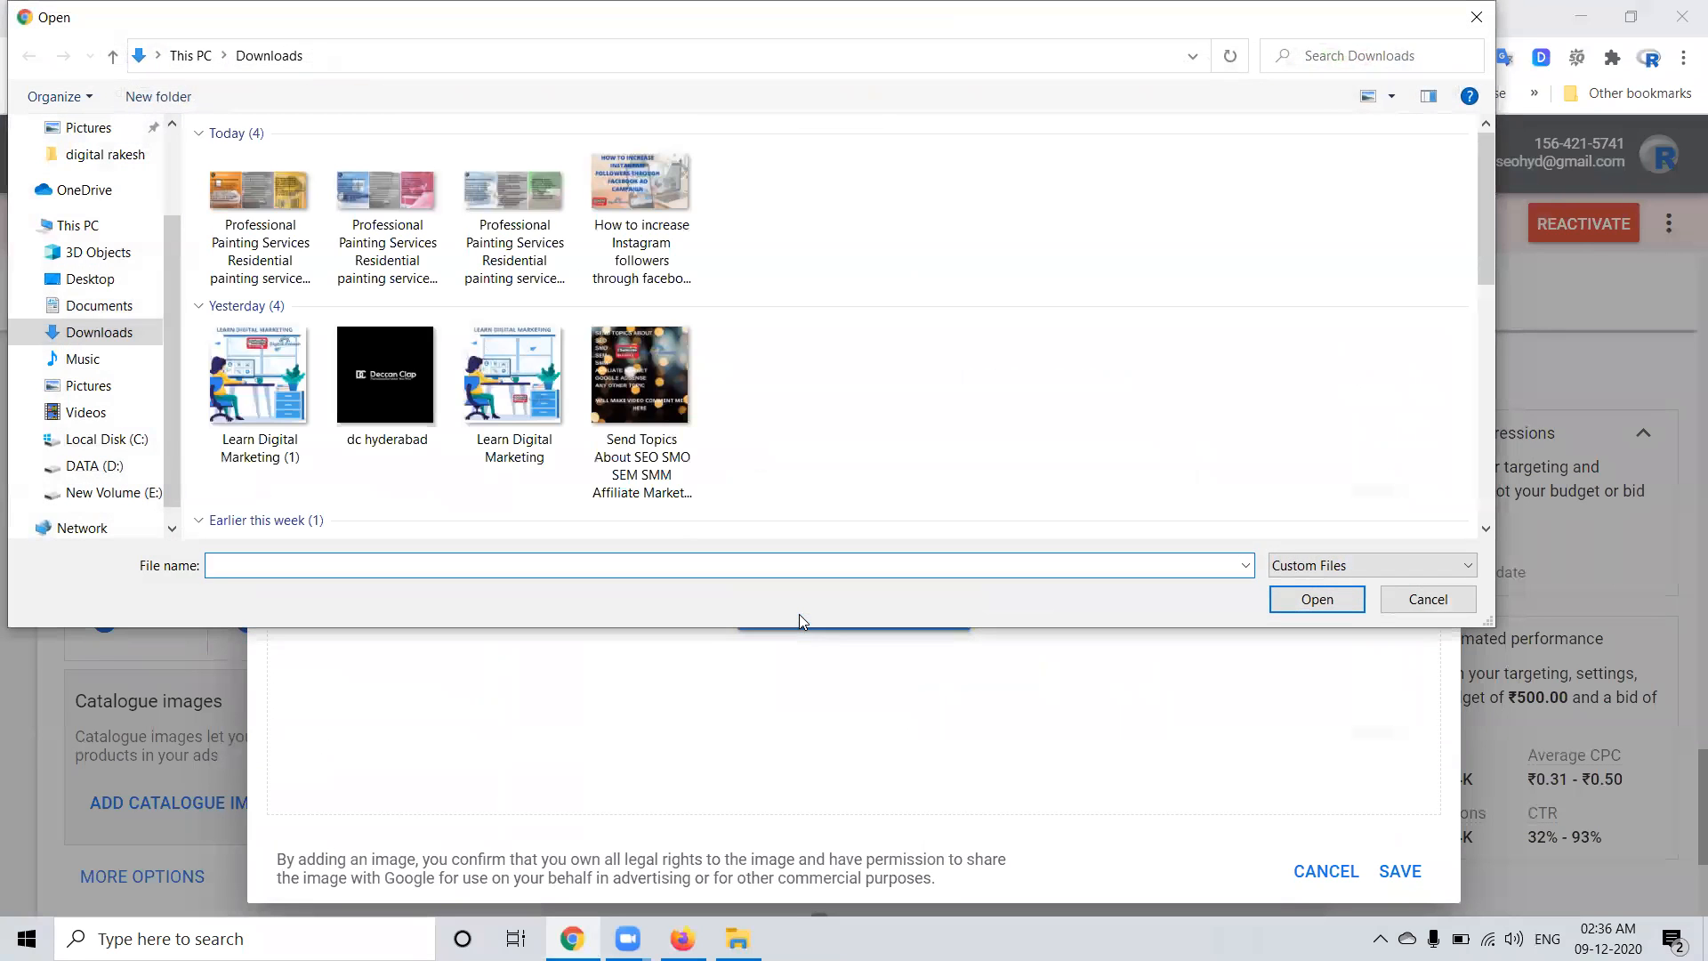
{"action": "left_click", "coordinate": [127, 493]}
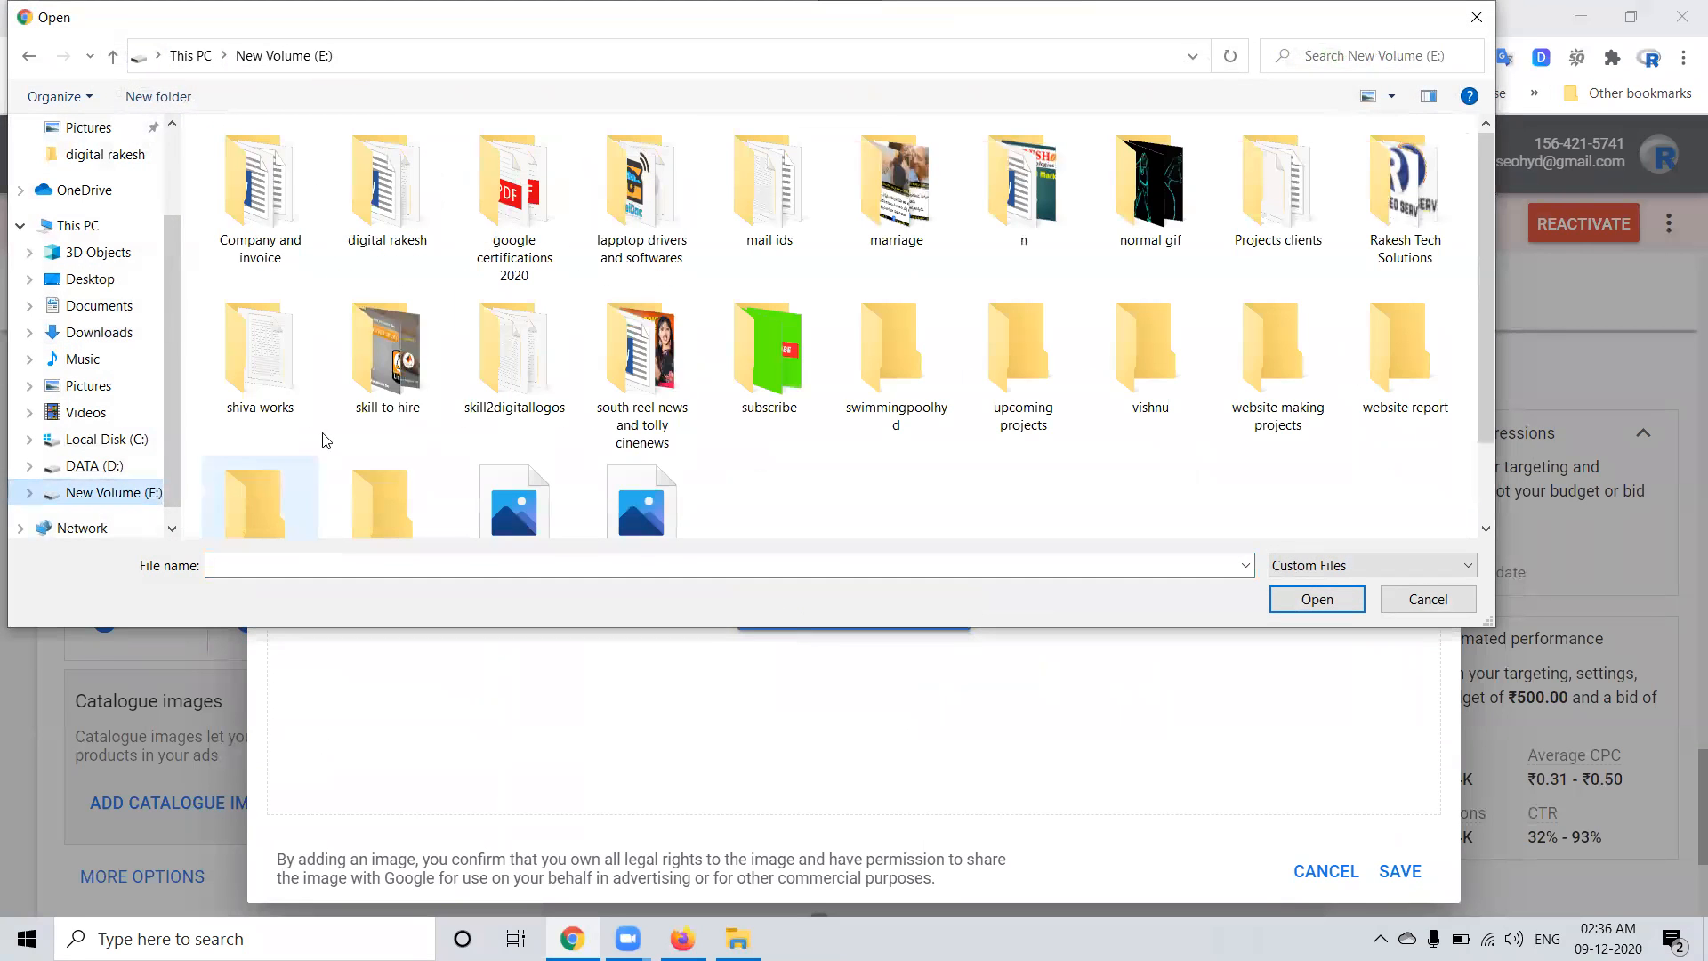
{"action": "double_click", "coordinate": [1397, 230]}
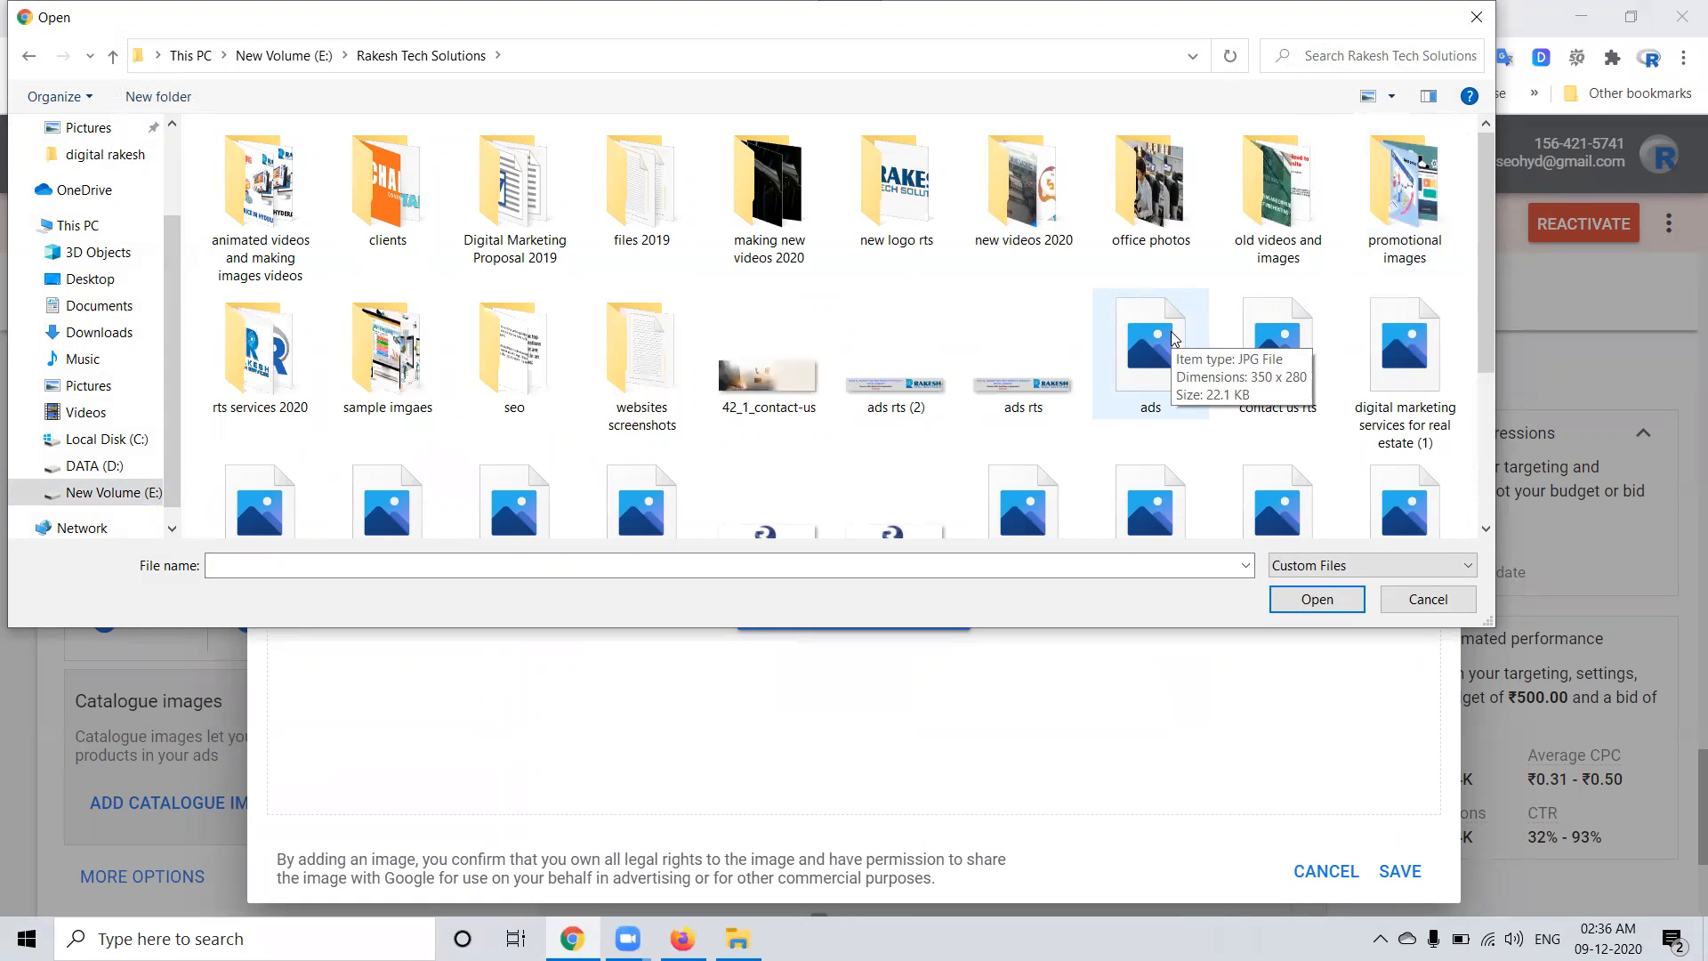
{"action": "double_click", "coordinate": [1132, 369]}
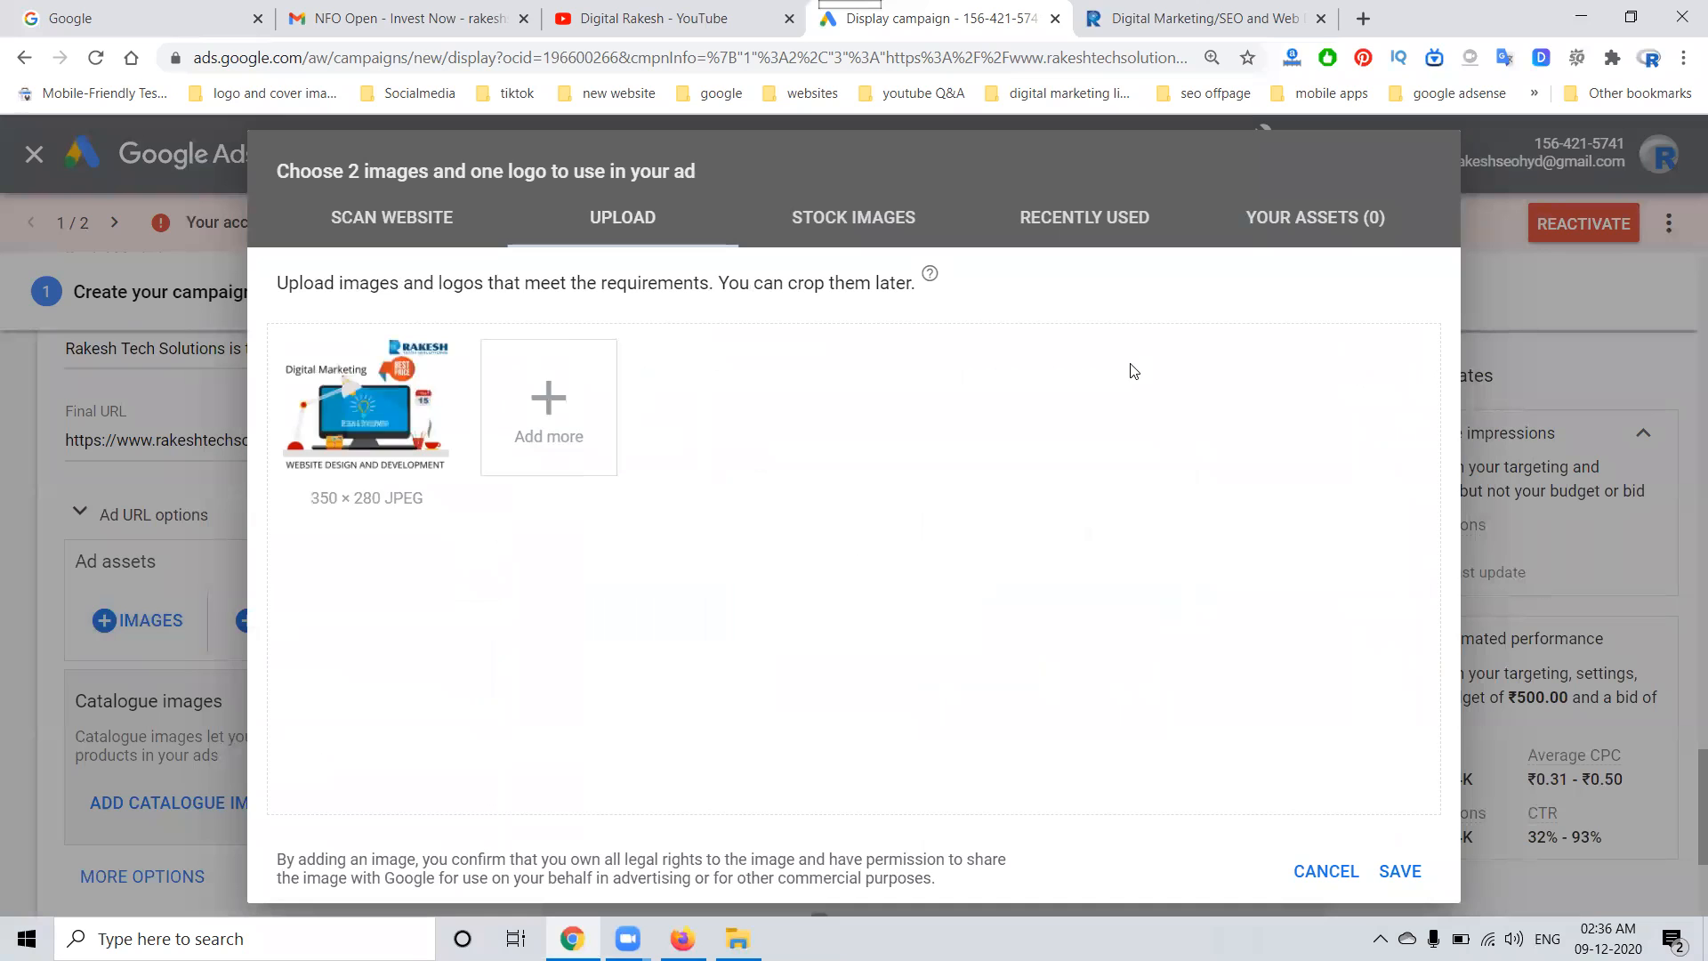
- Try to use ads.jpg as the ad's logo with a shifted 1:1 crop
{"action": "left_click", "coordinate": [356, 505]}
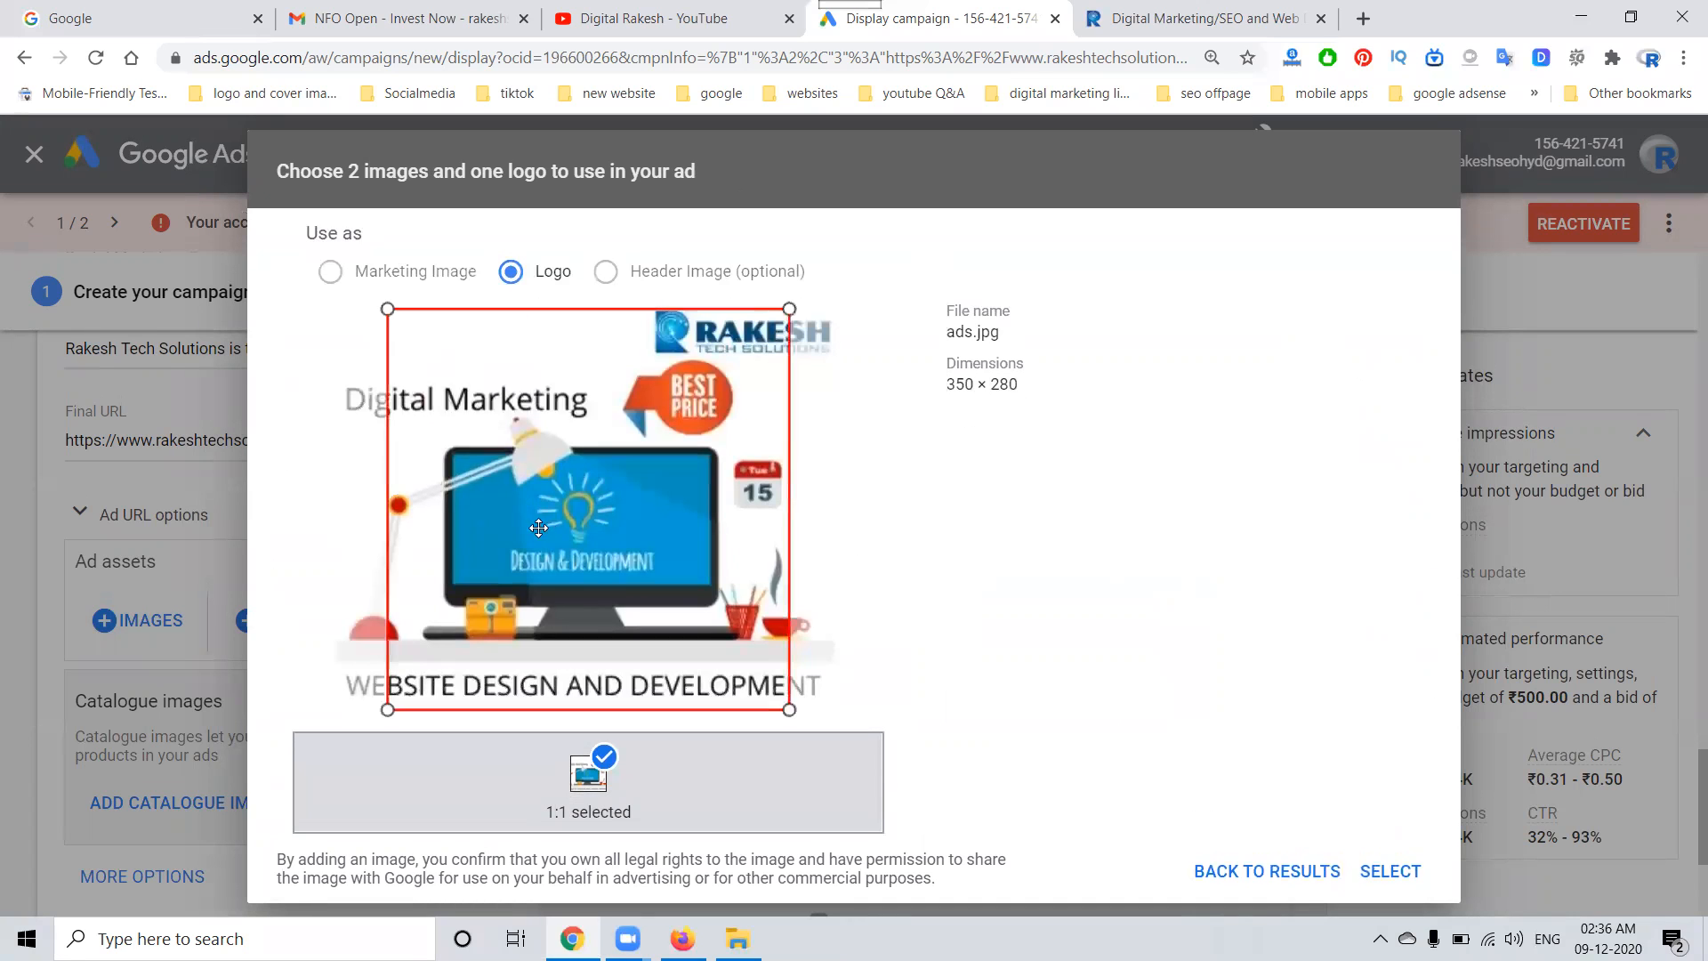
{"action": "left_click_drag", "start_coordinate": [392, 316], "coordinate": [340, 316]}
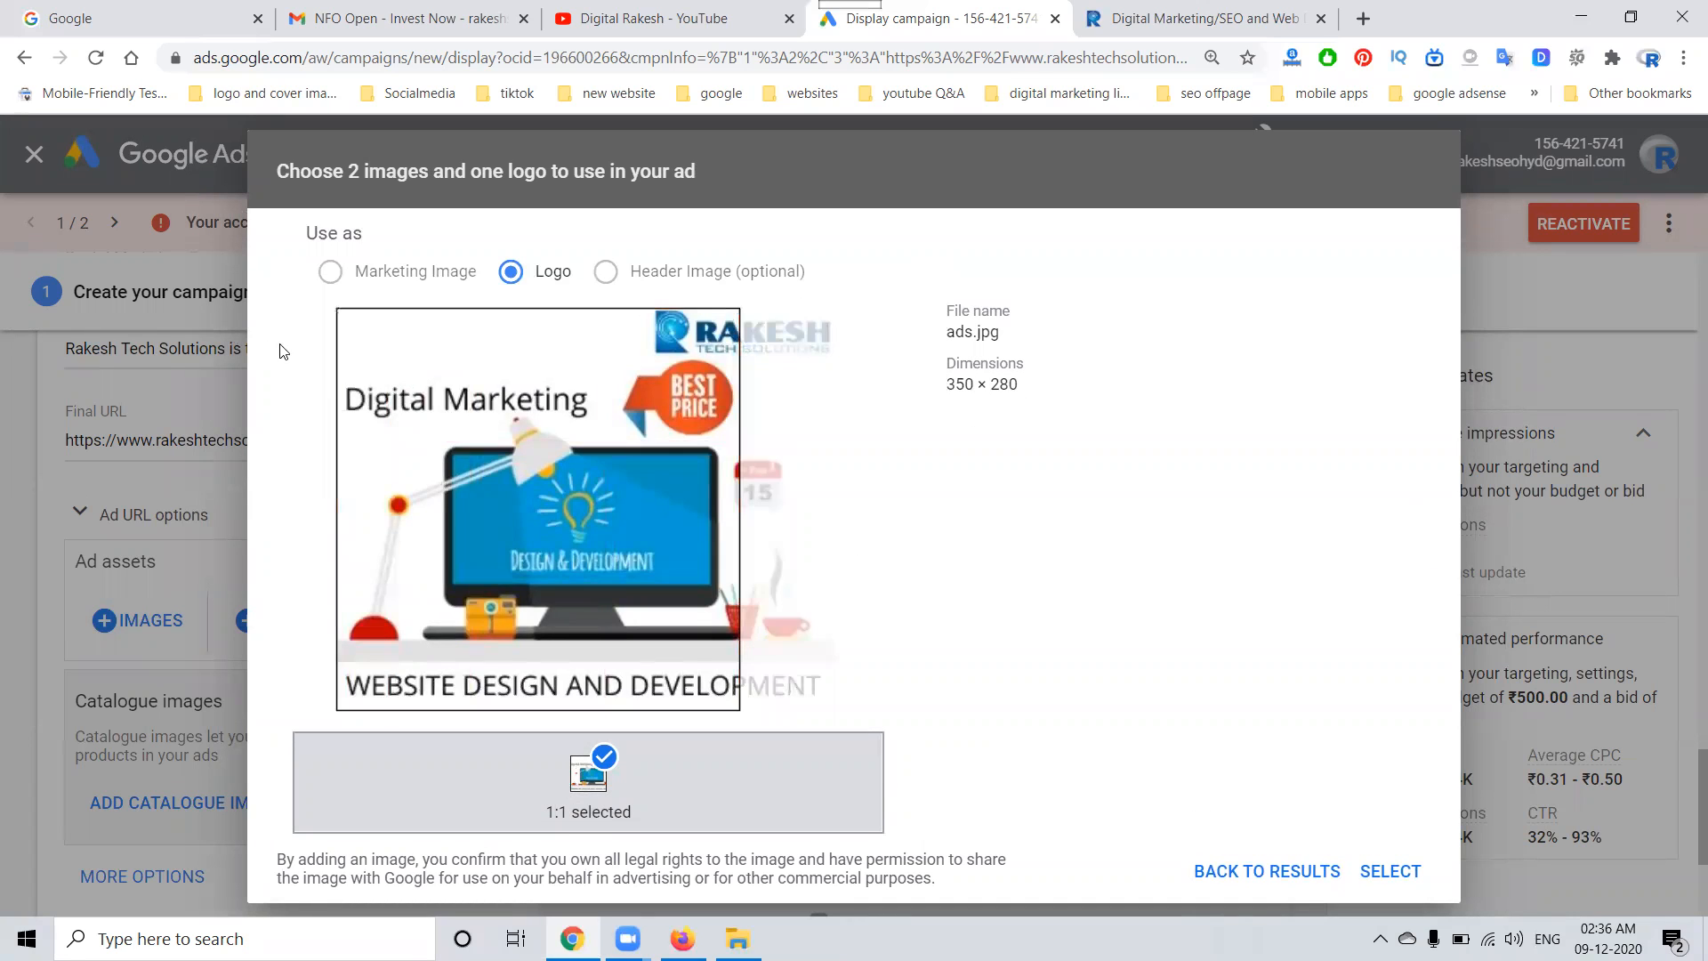
{"action": "left_click_drag", "start_coordinate": [739, 309], "coordinate": [961, 307]}
{"action": "left_click_drag", "start_coordinate": [668, 436], "coordinate": [726, 448]}
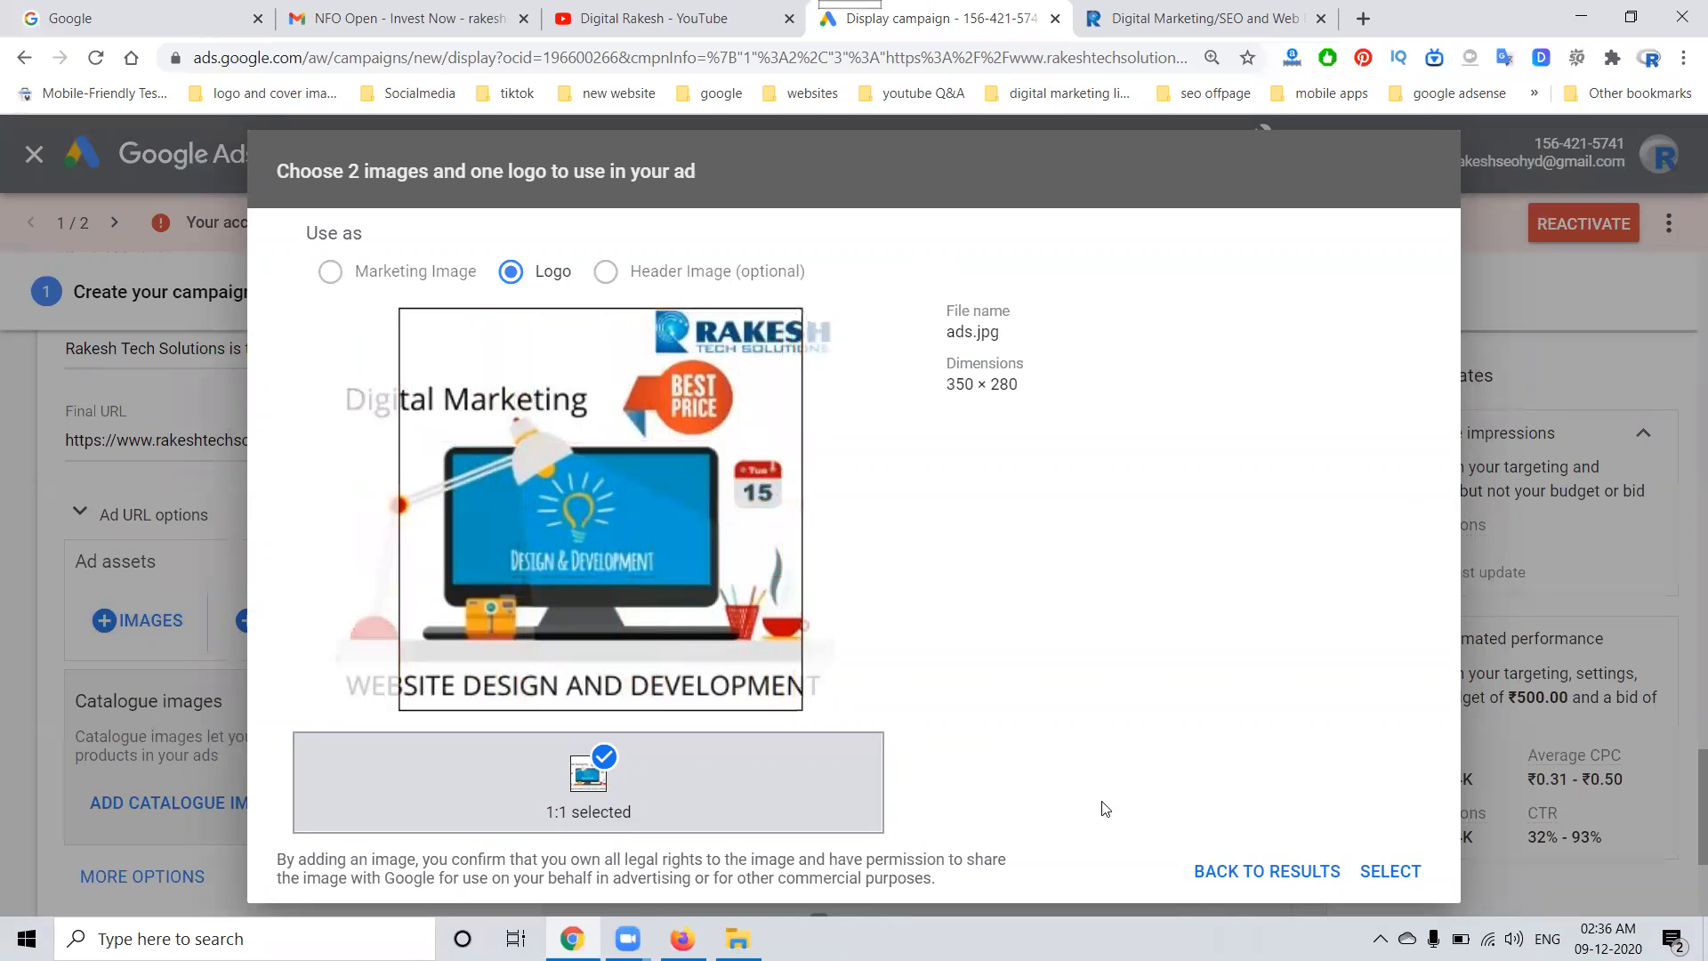
{"action": "left_click", "coordinate": [1375, 870]}
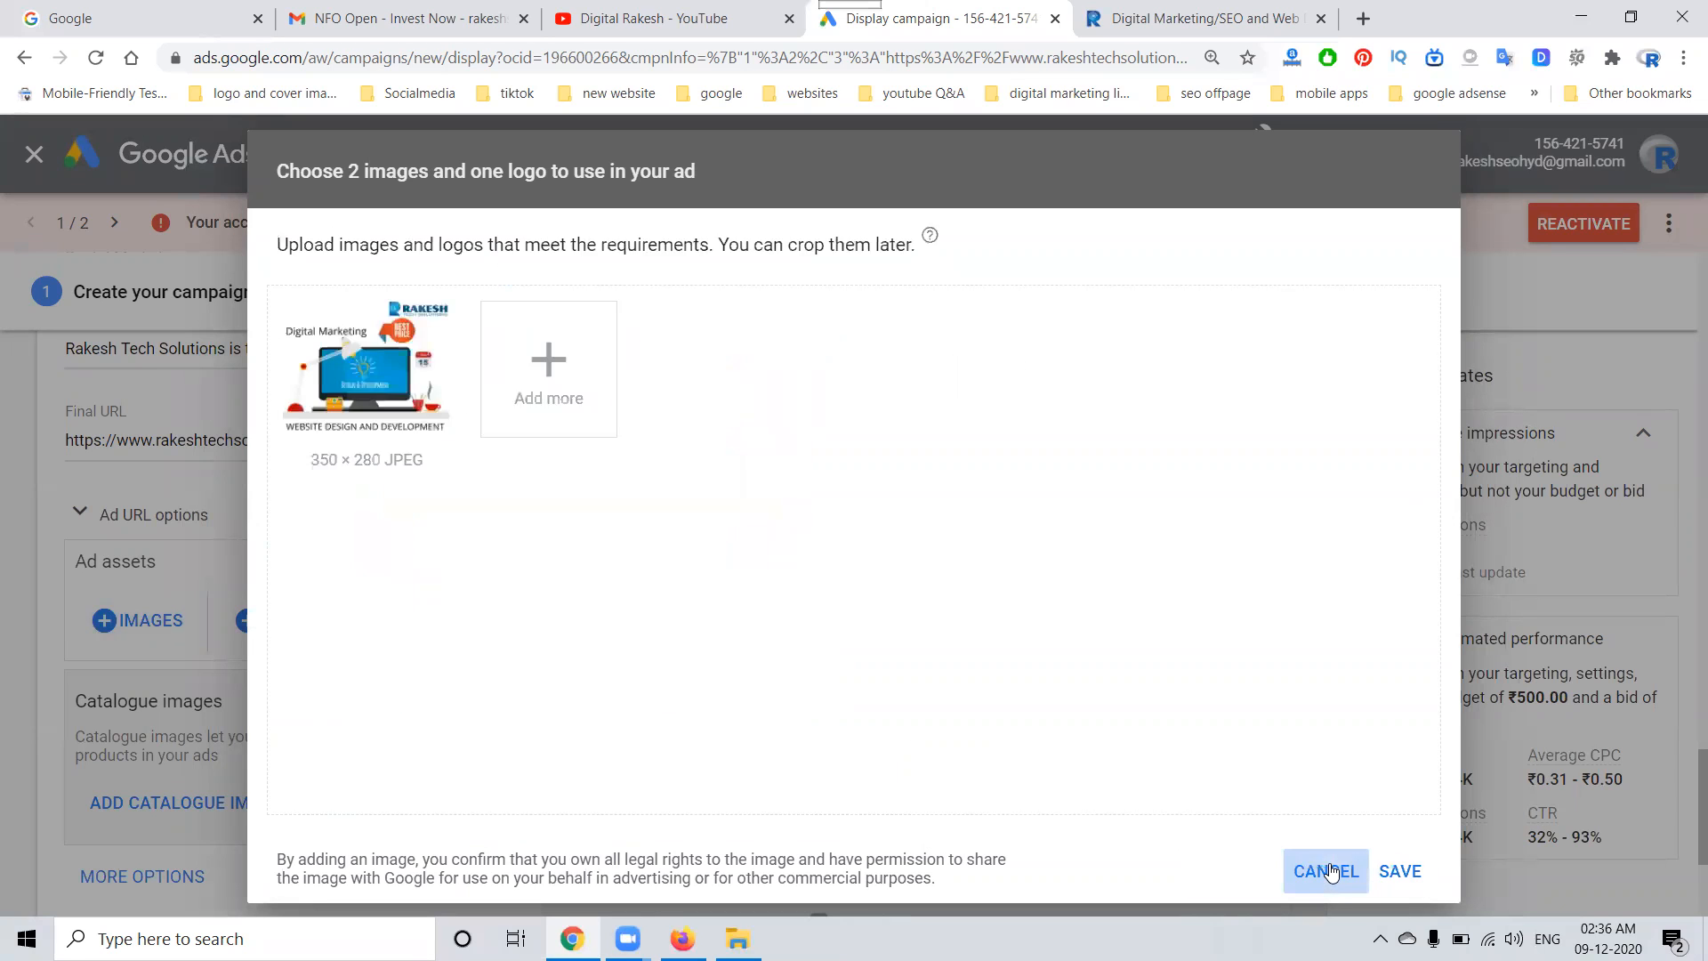
- Upload the "rts" picture from the Rakesh Tech Solutions folder as a second image and close the image selection
{"action": "left_click", "coordinate": [549, 405]}
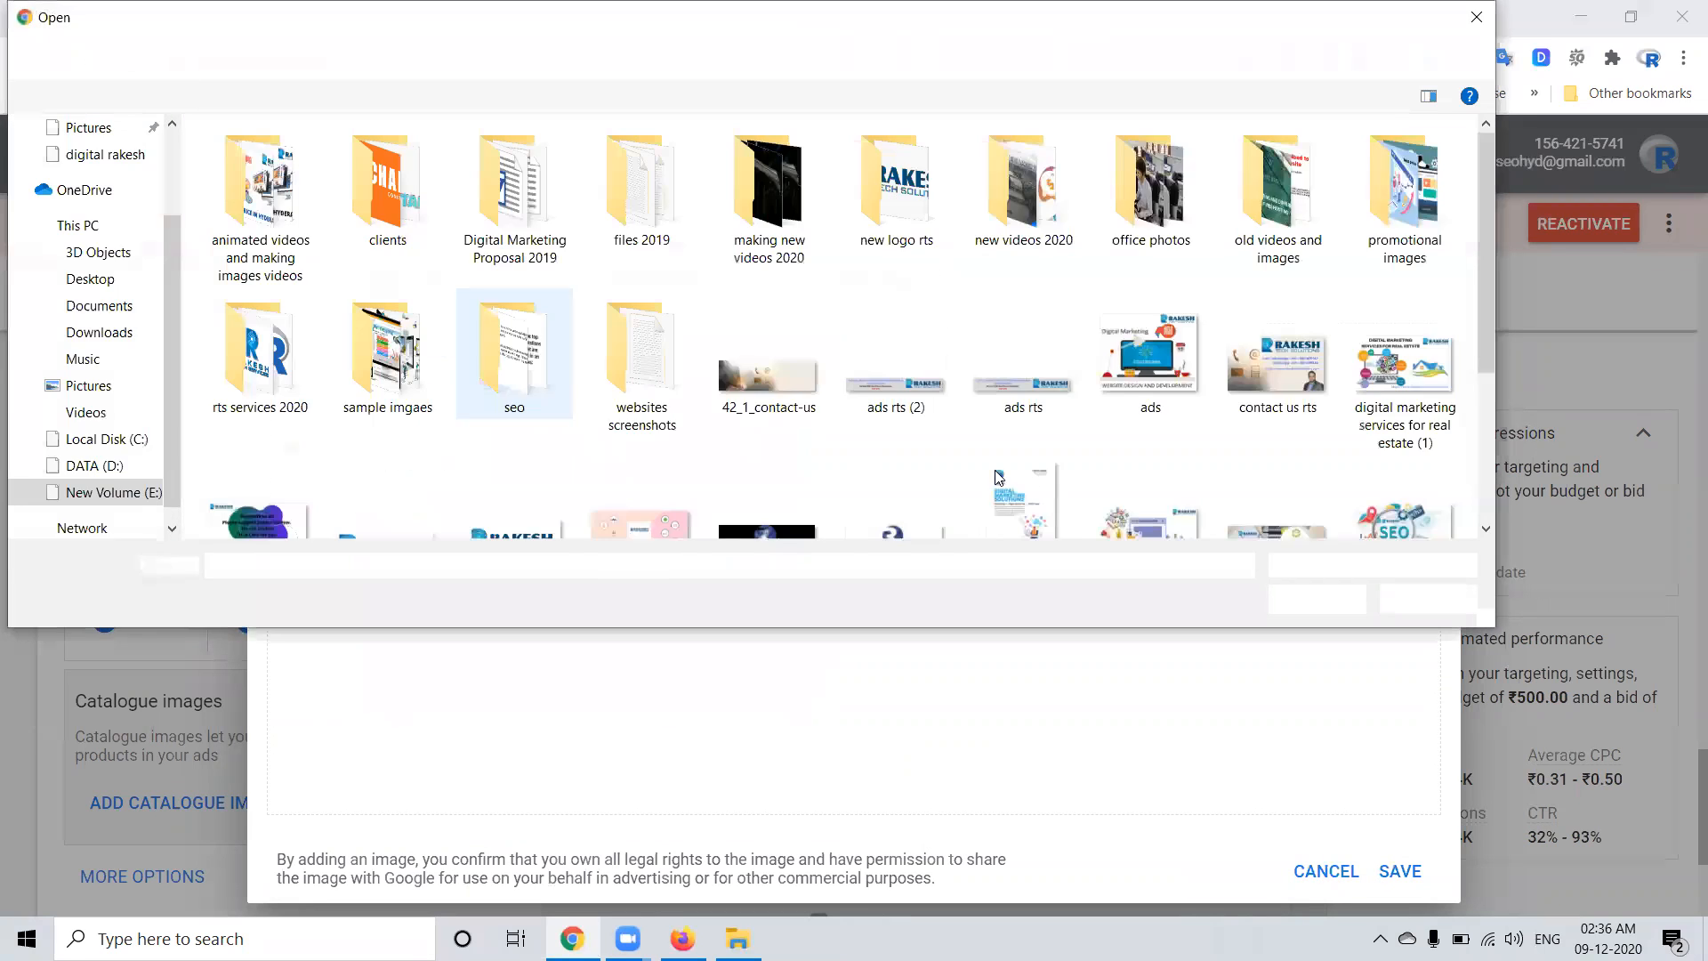
{"action": "scroll", "coordinate": [1000, 479], "scroll_direction": "down", "scroll_amount": 2}
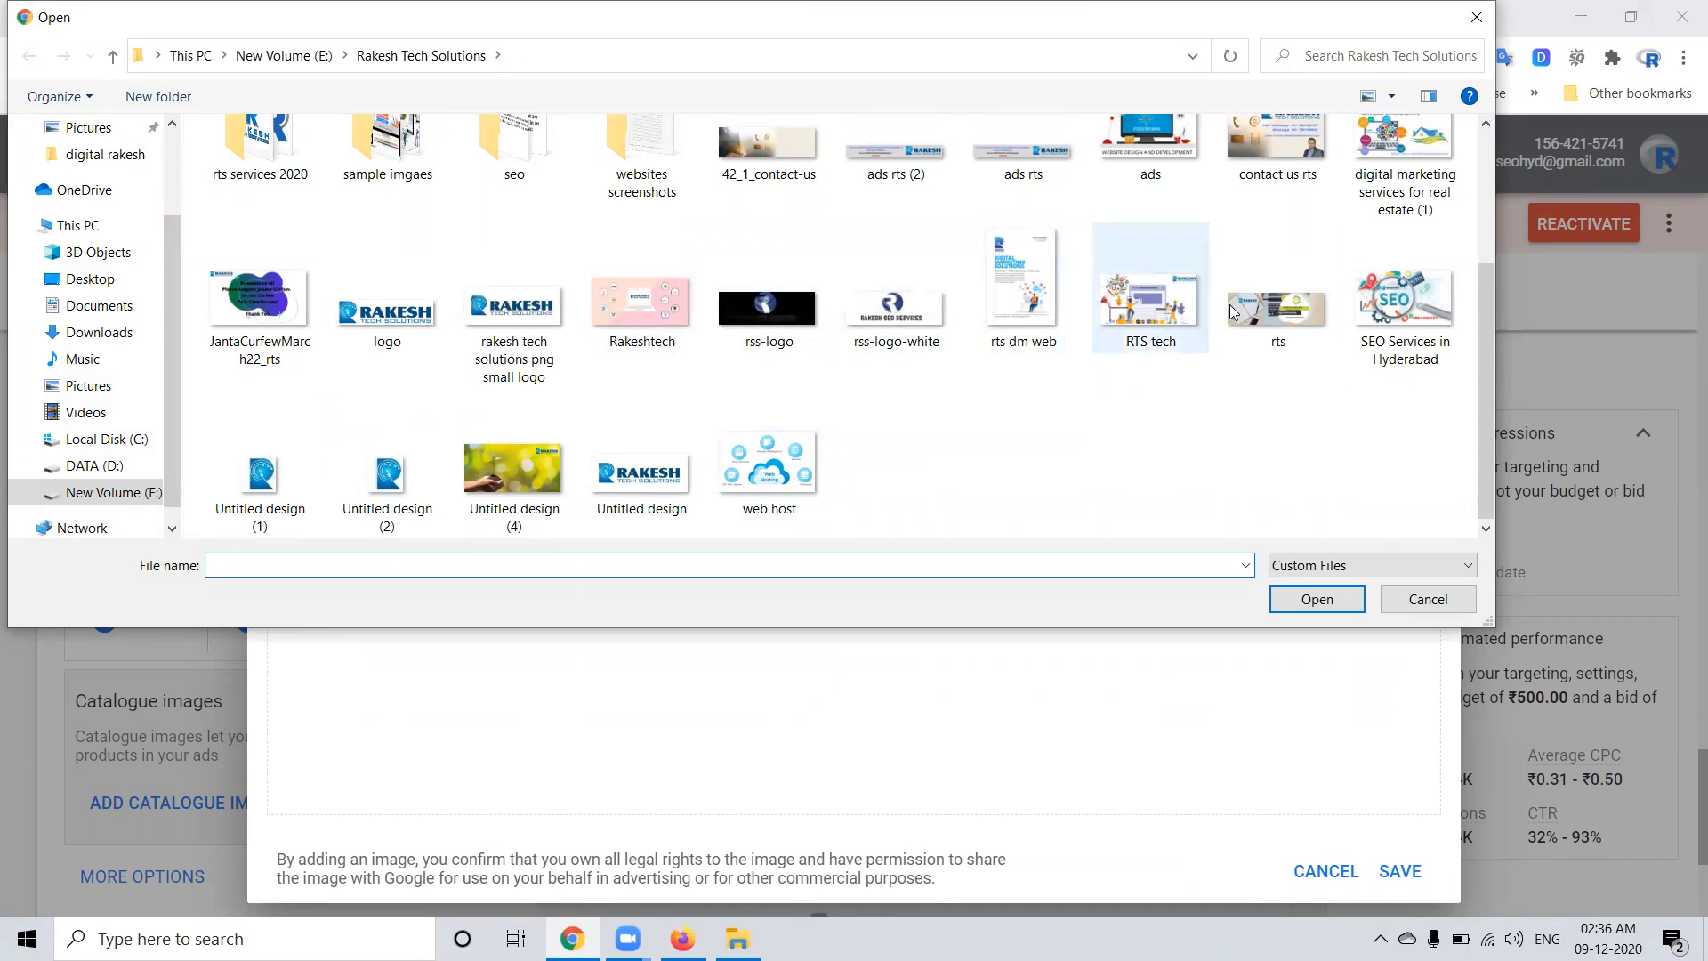
{"action": "double_click", "coordinate": [1256, 312]}
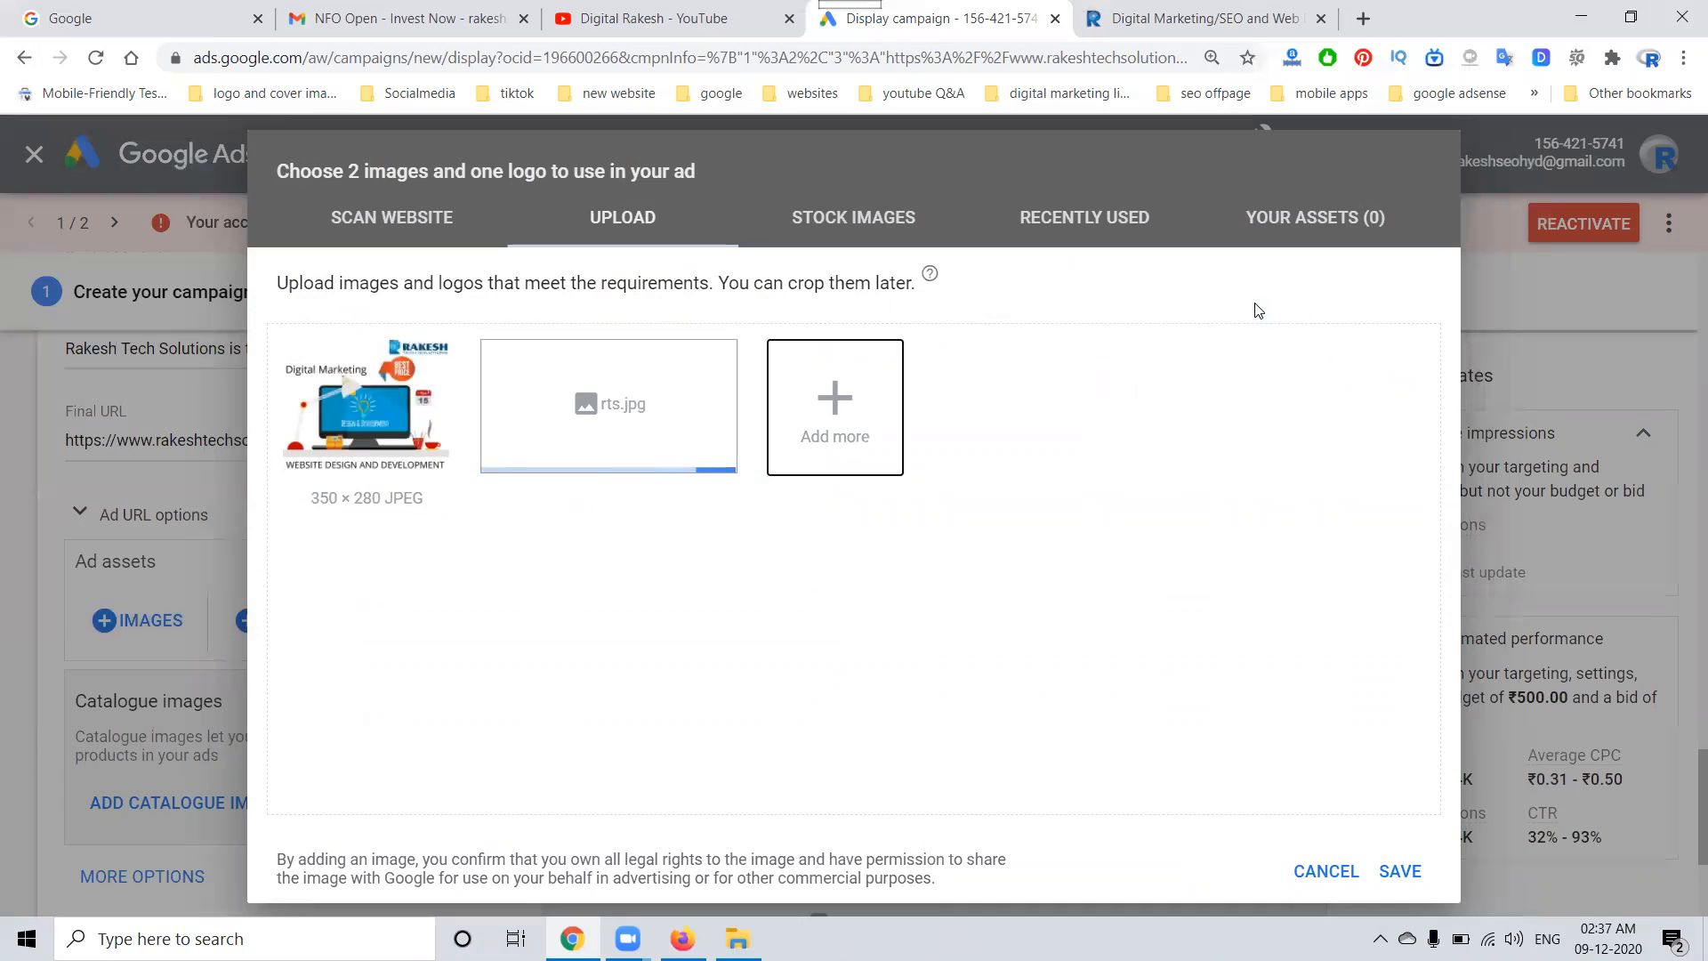
{"action": "mouse_move", "coordinate": [637, 509]}
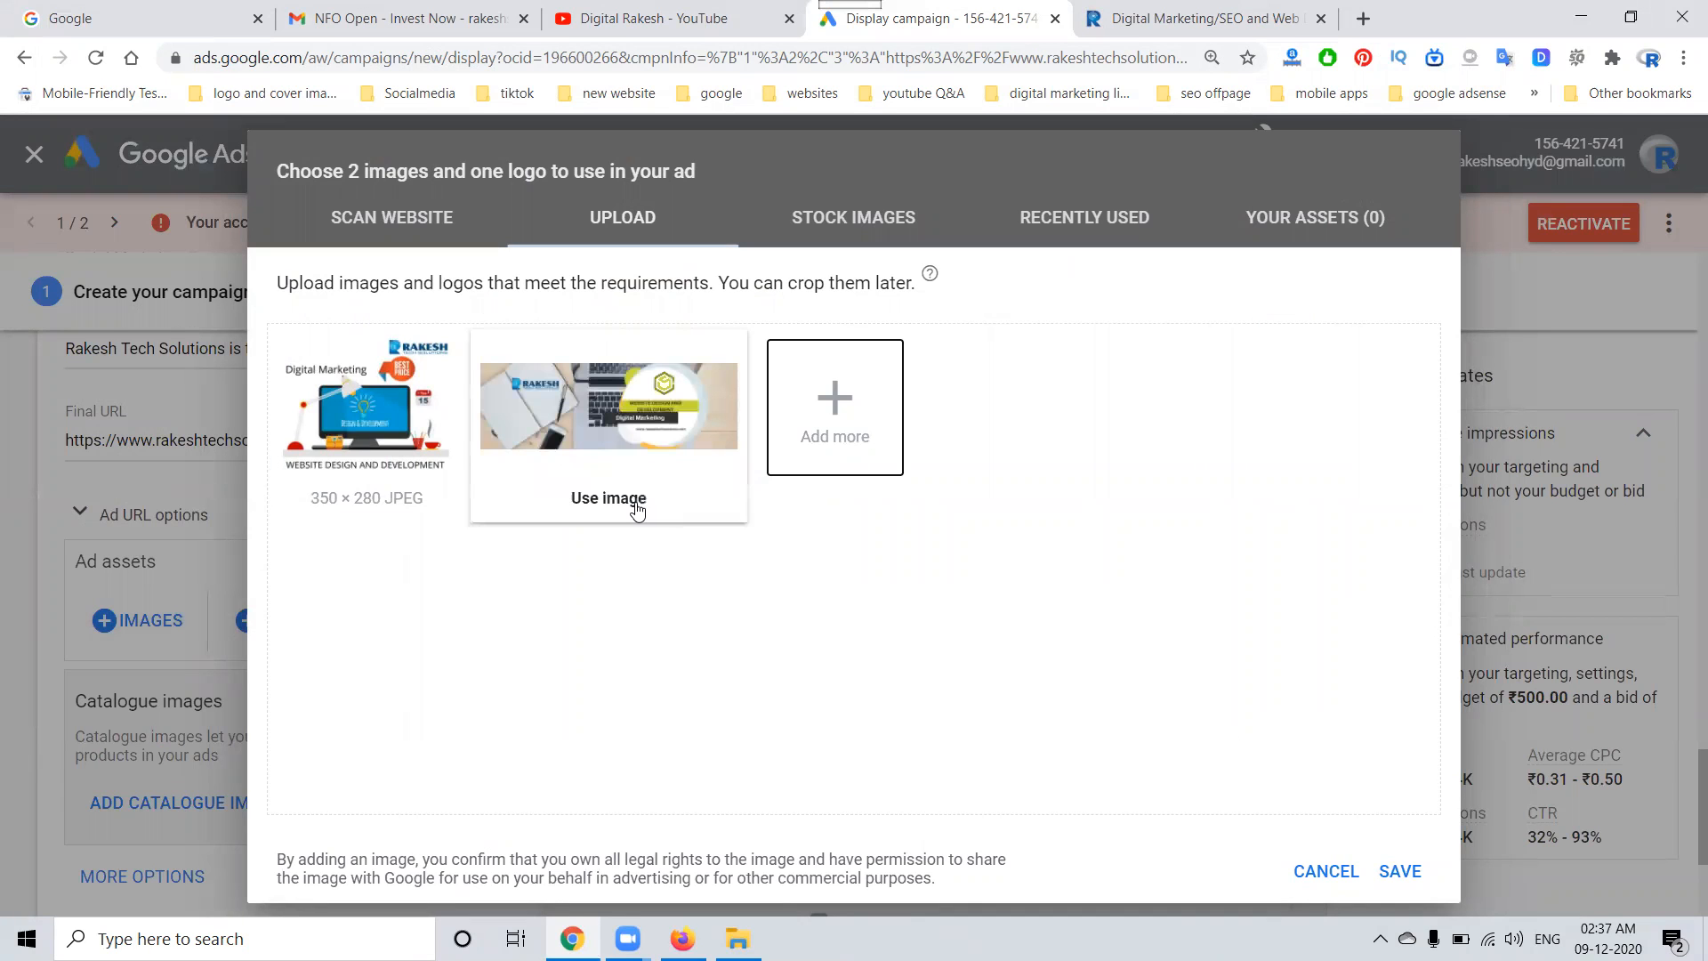
{"action": "left_click", "coordinate": [1401, 871]}
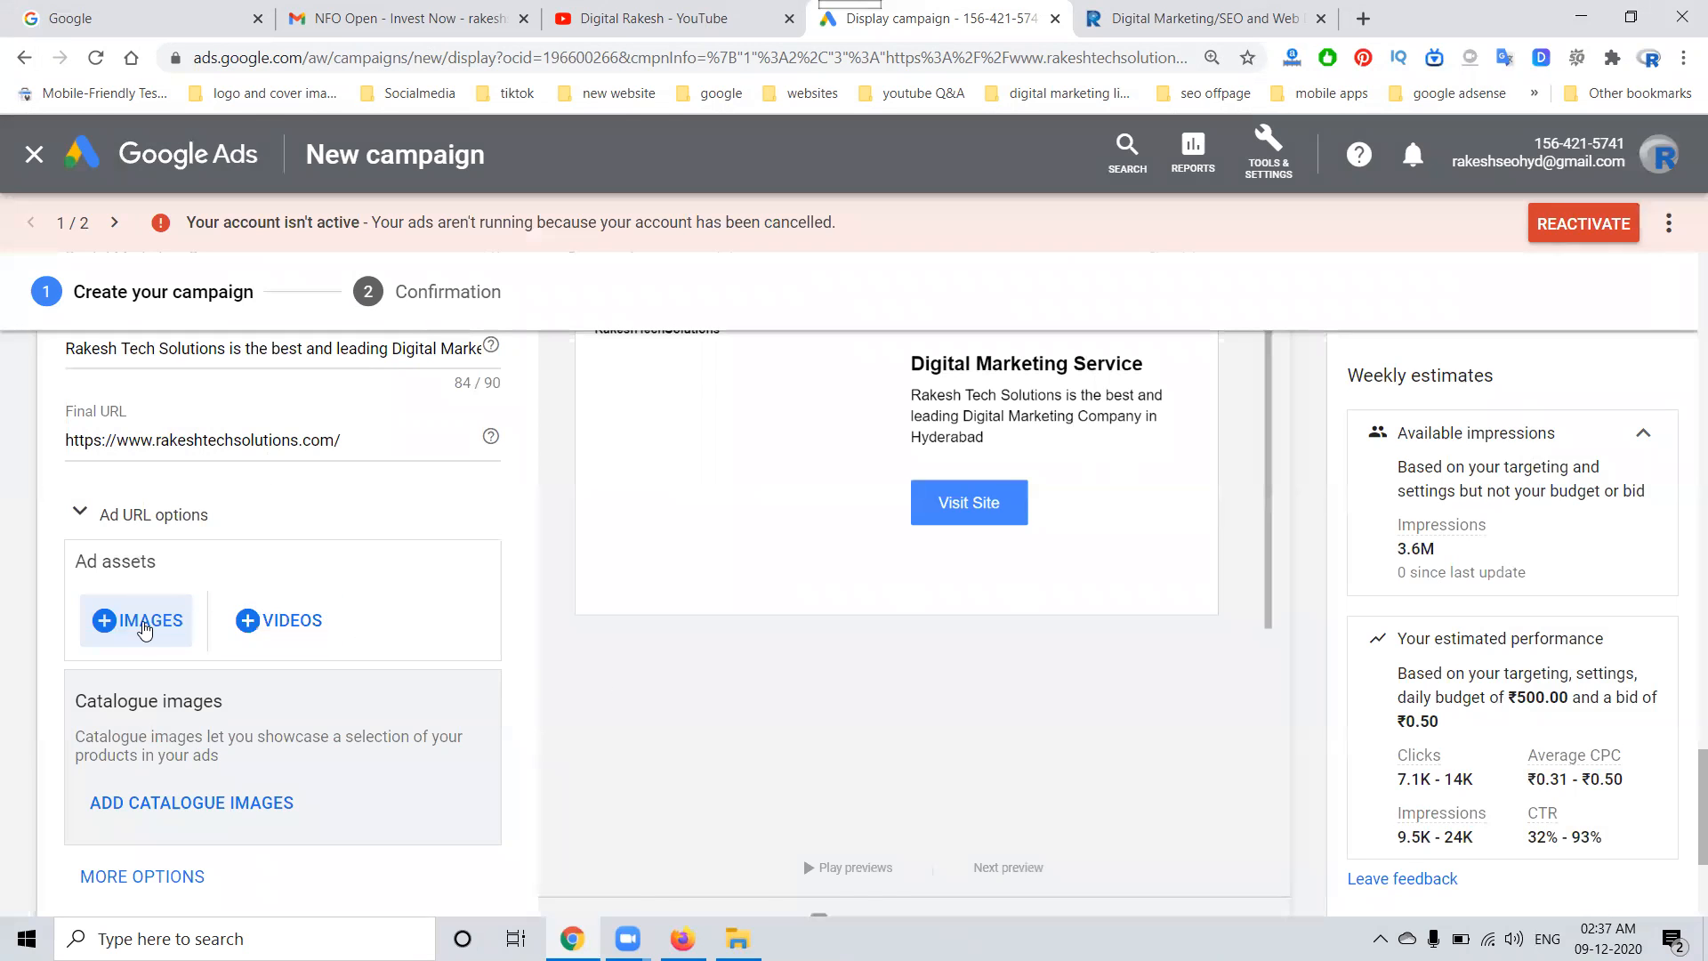
- Use rts.jpg as the ad's marketing image, moving its 1.91:1 crop over the round website design emblem
{"action": "left_click", "coordinate": [140, 620]}
{"action": "left_click", "coordinate": [596, 479]}
{"action": "left_click_drag", "start_coordinate": [600, 479], "coordinate": [646, 516]}
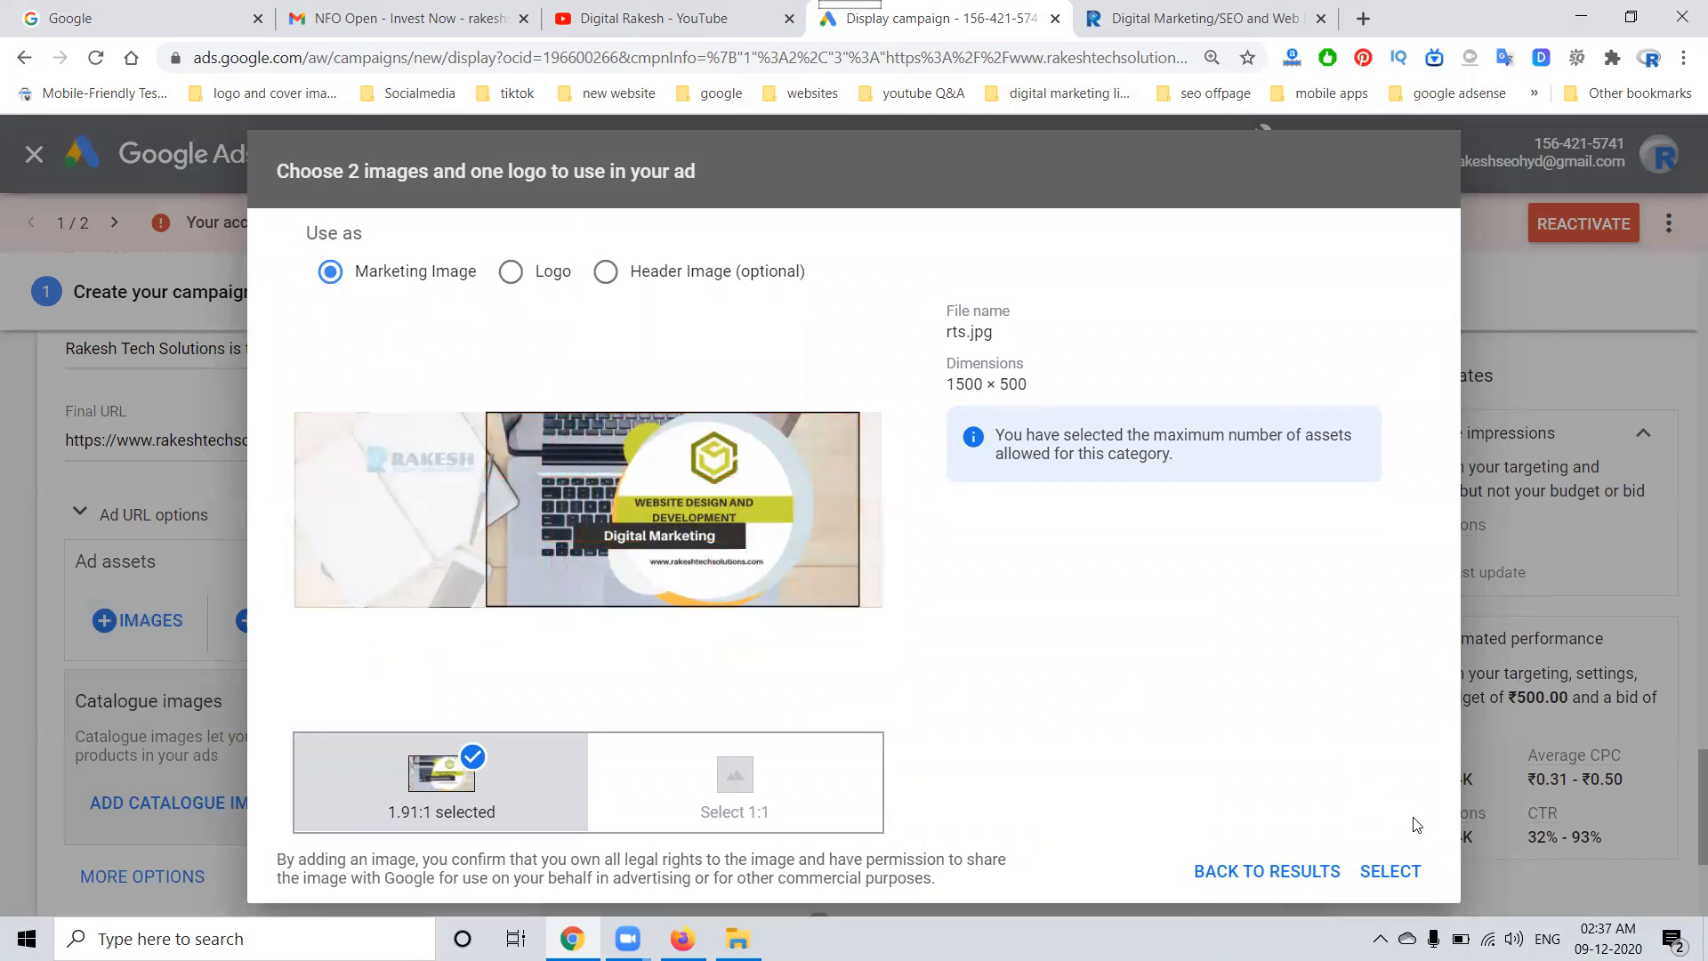
{"action": "left_click", "coordinate": [1394, 871]}
- Use ads.jpg as the ad's logo with the default 1:1 crop and save the image selection
{"action": "left_click", "coordinate": [403, 437]}
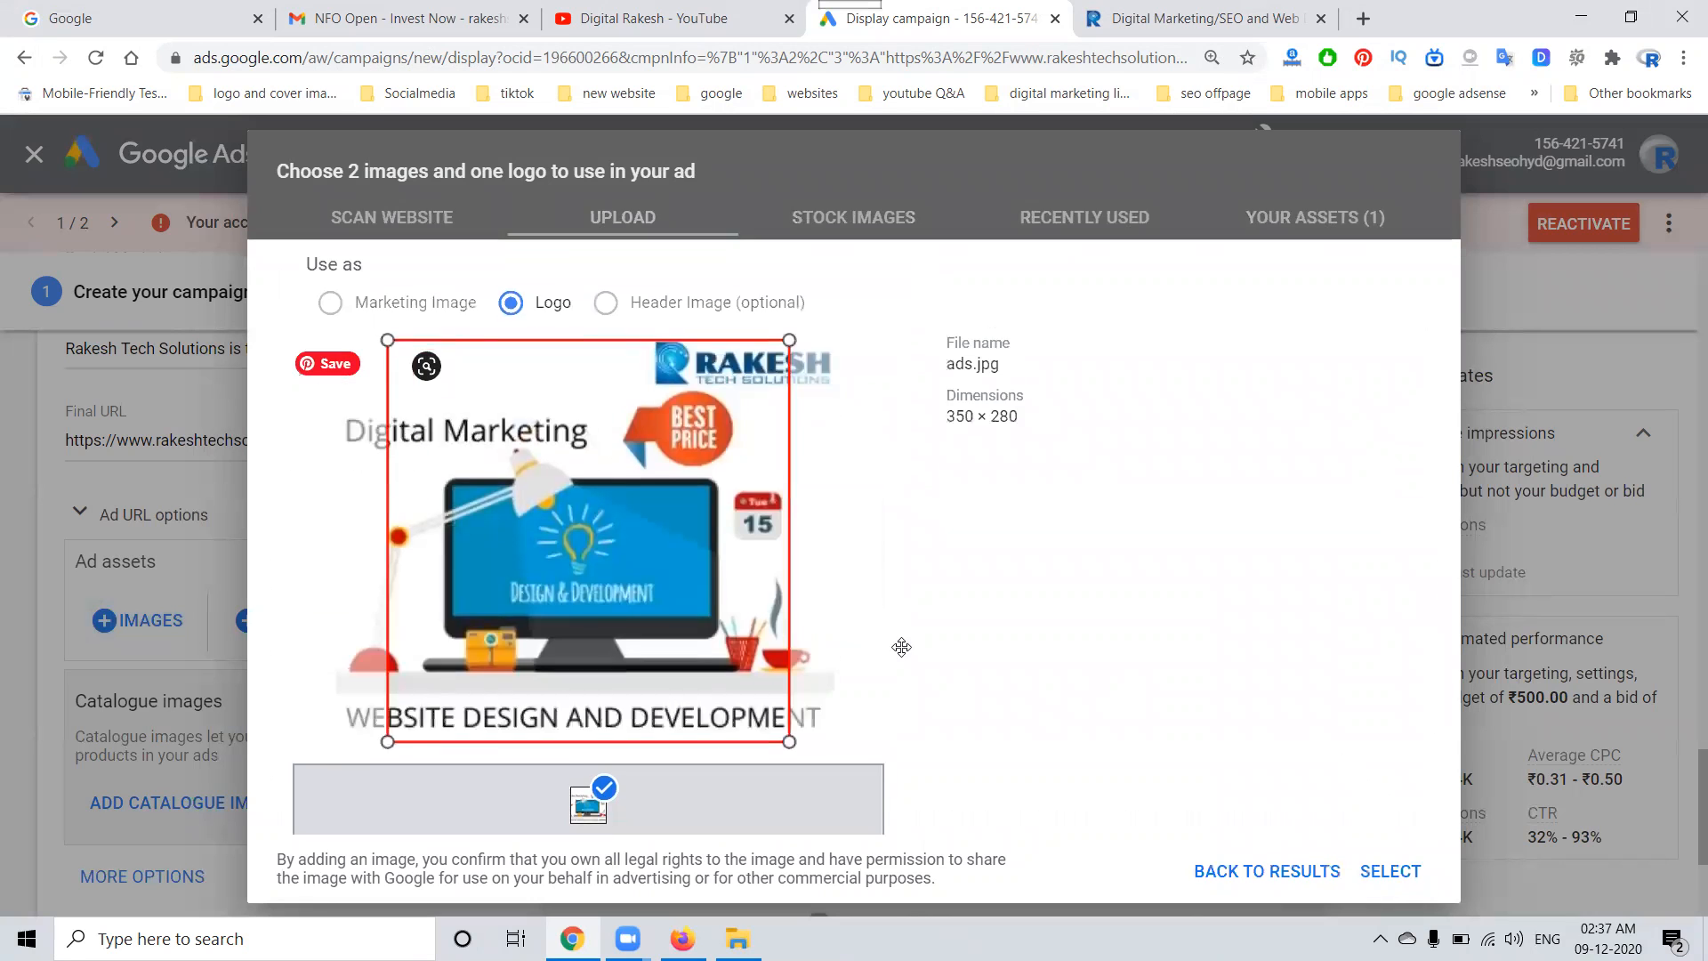
{"action": "left_click", "coordinate": [1384, 871]}
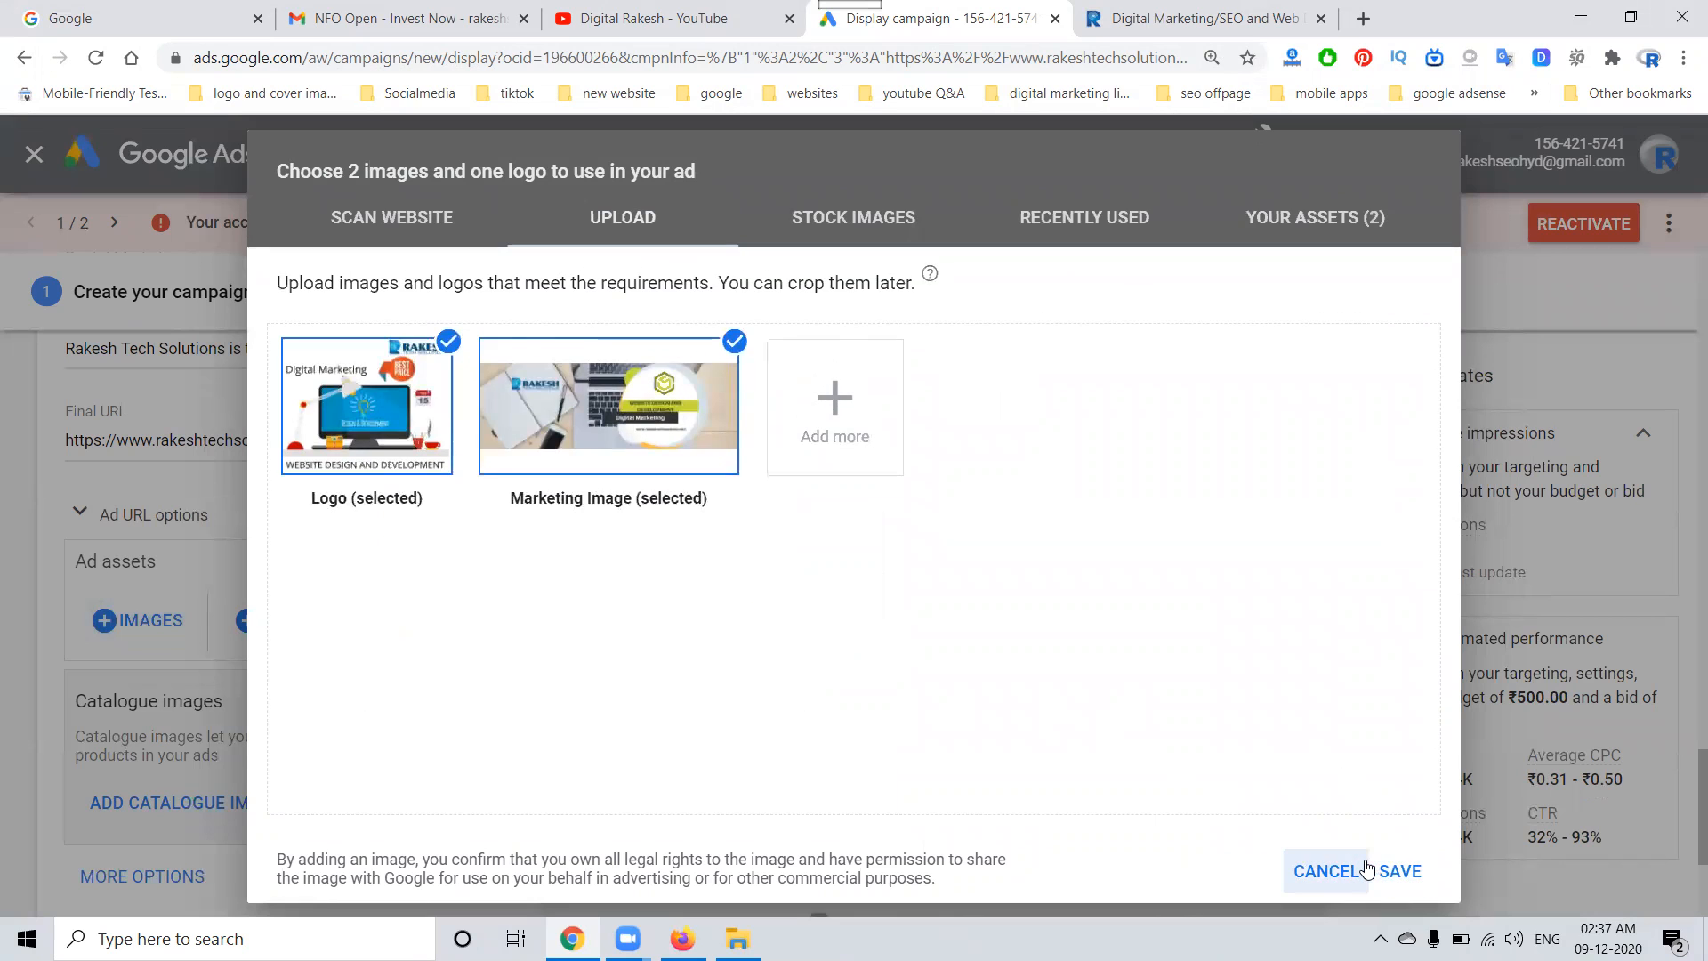
{"action": "left_click", "coordinate": [1390, 871]}
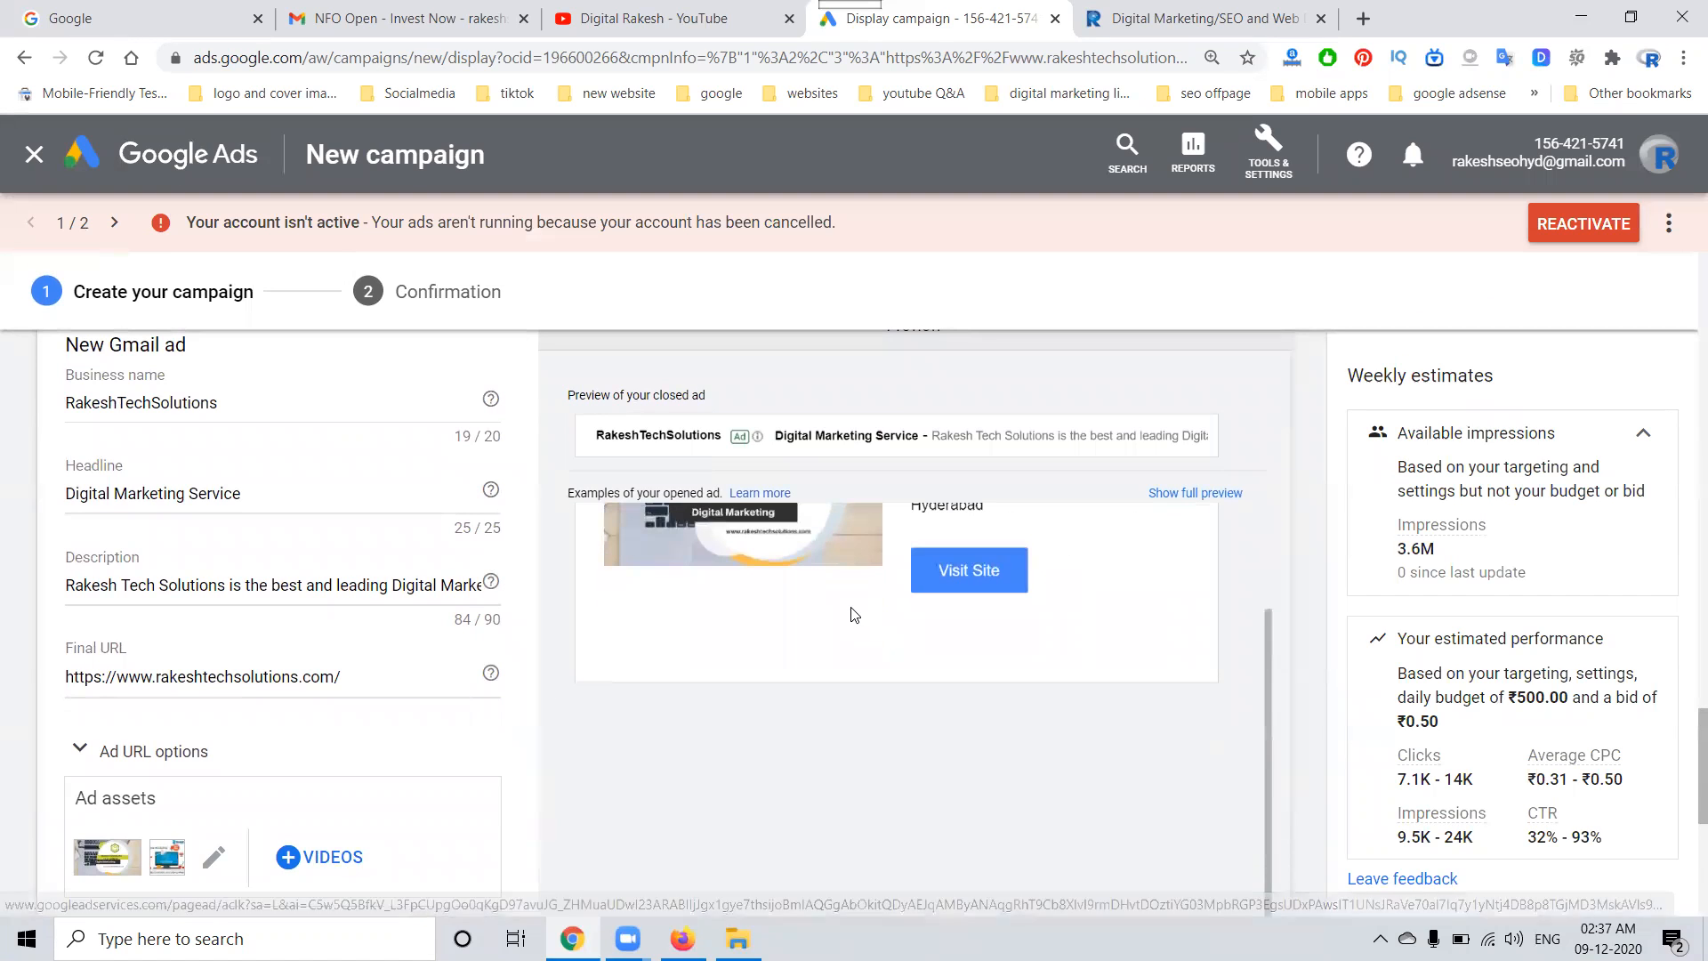
- Inspect the opened ad in the full computer preview, then return to the ad form
{"action": "scroll", "coordinate": [953, 602], "scroll_direction": "down", "scroll_amount": 6}
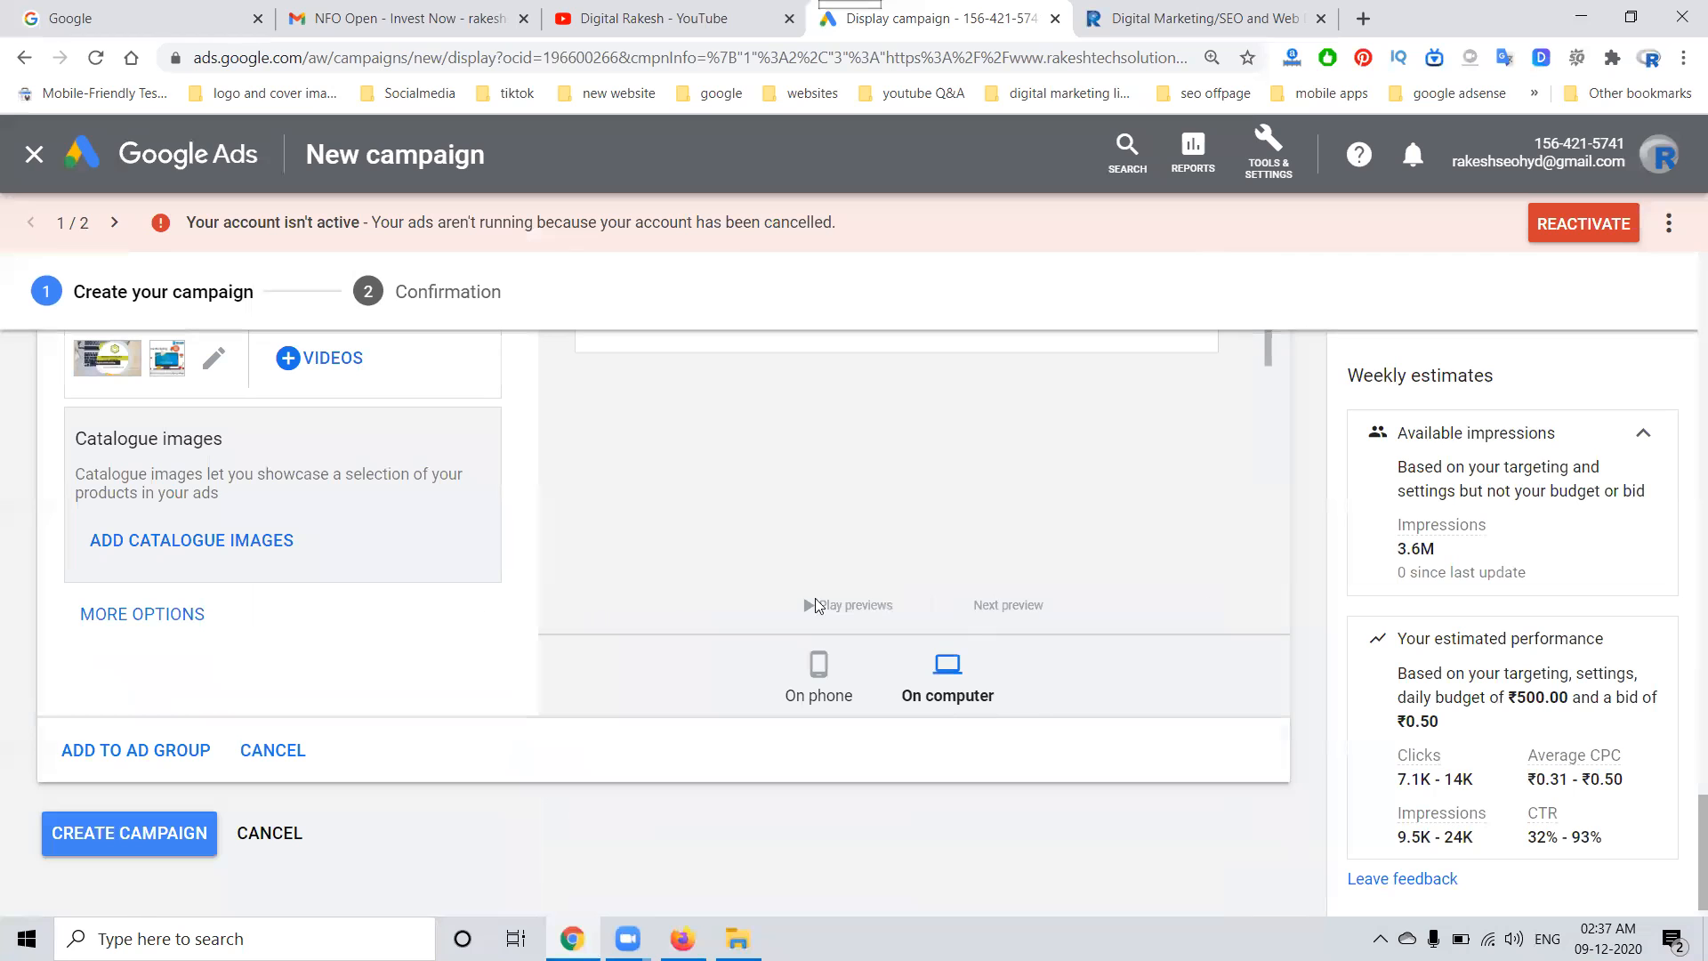
{"action": "scroll", "coordinate": [816, 600], "scroll_direction": "up", "scroll_amount": 6}
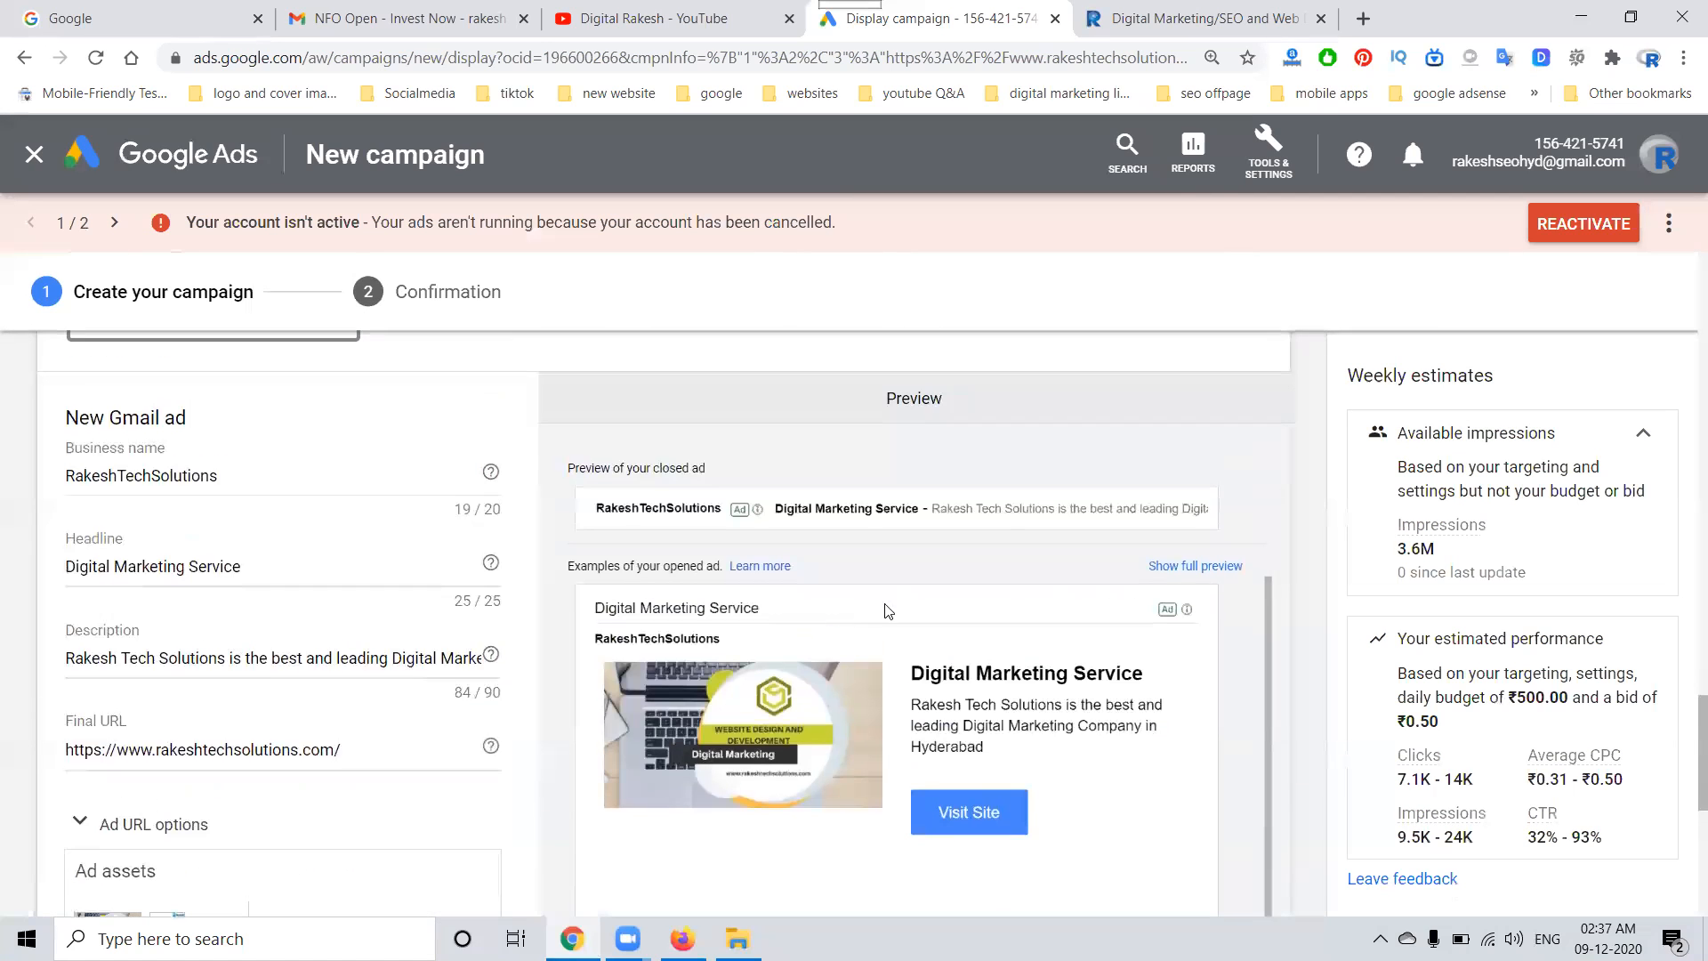
{"action": "left_click", "coordinate": [1180, 567]}
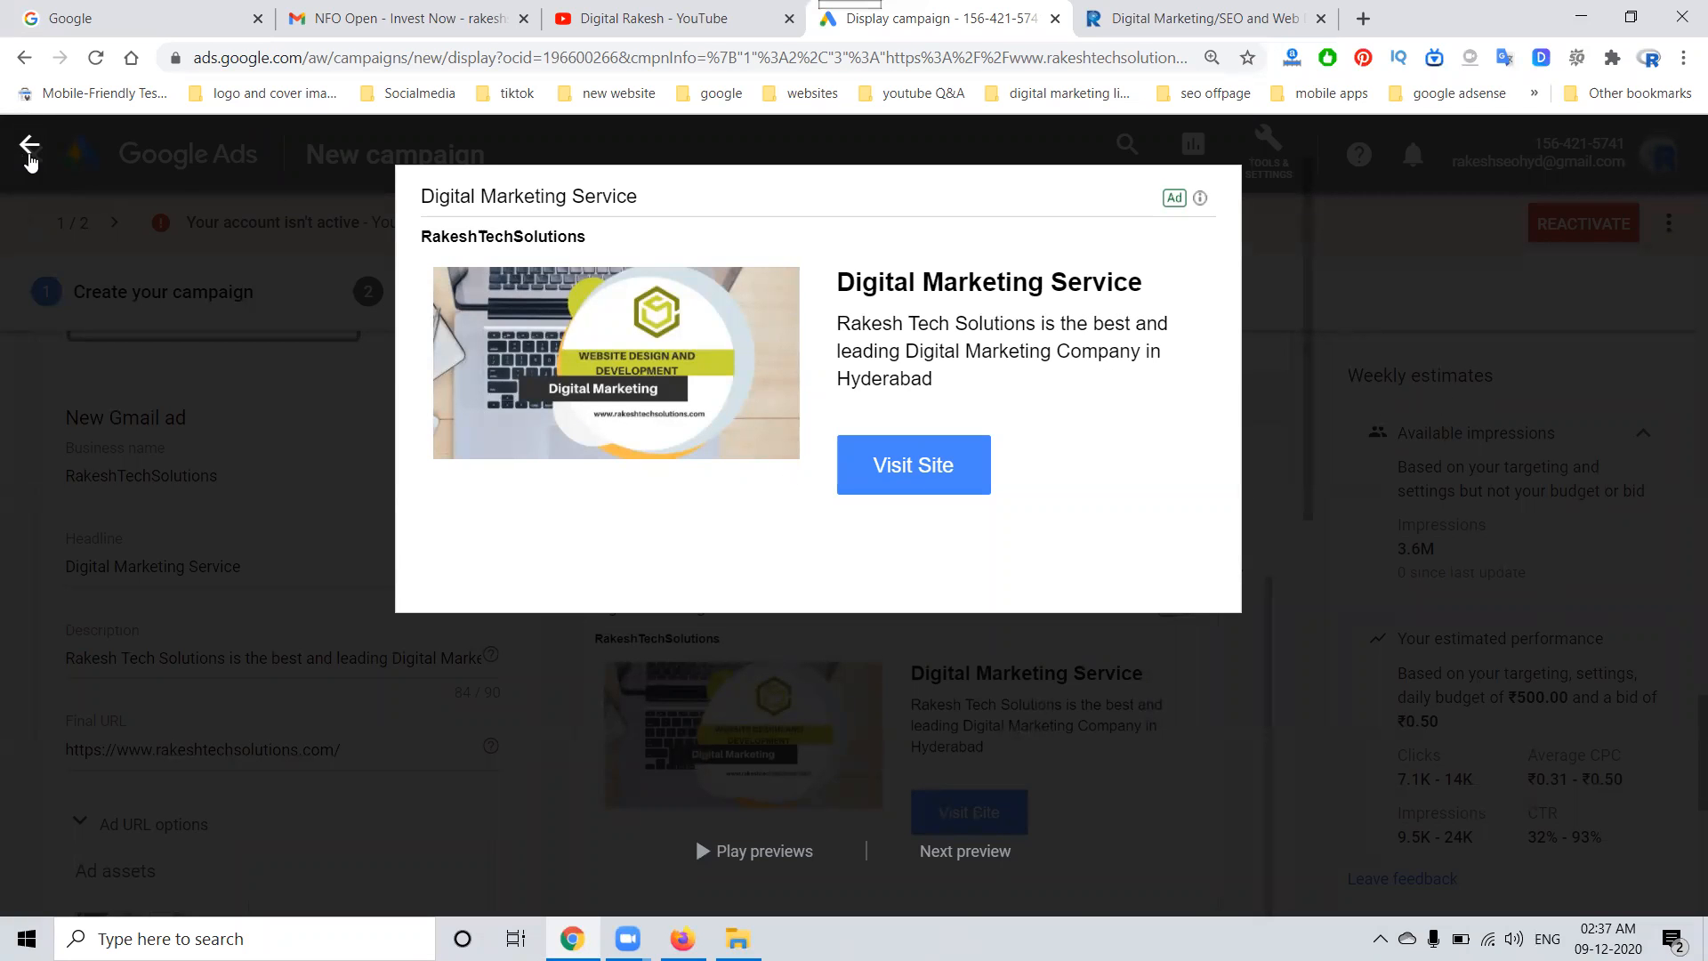
{"action": "left_click", "coordinate": [29, 146]}
- Switch the ad preview to the phone view and examine the closed and opened versions
{"action": "scroll", "coordinate": [774, 623], "scroll_direction": "down", "scroll_amount": 3}
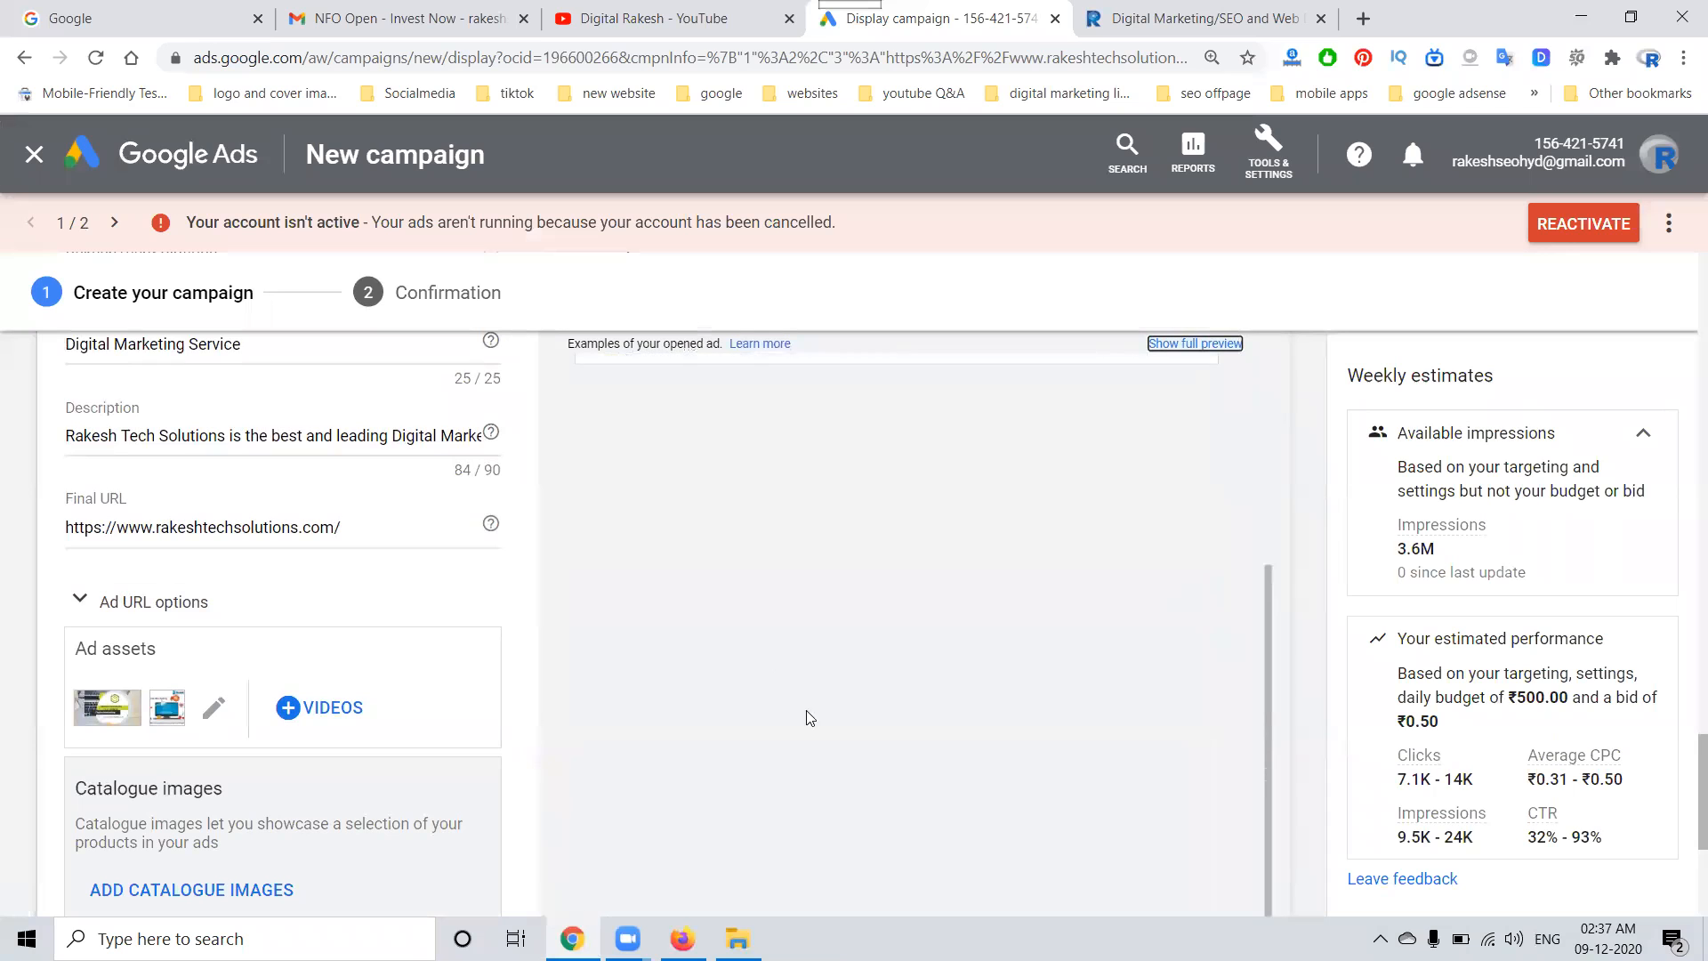
{"action": "scroll", "coordinate": [816, 755], "scroll_direction": "down", "scroll_amount": 4}
{"action": "left_click", "coordinate": [847, 653]}
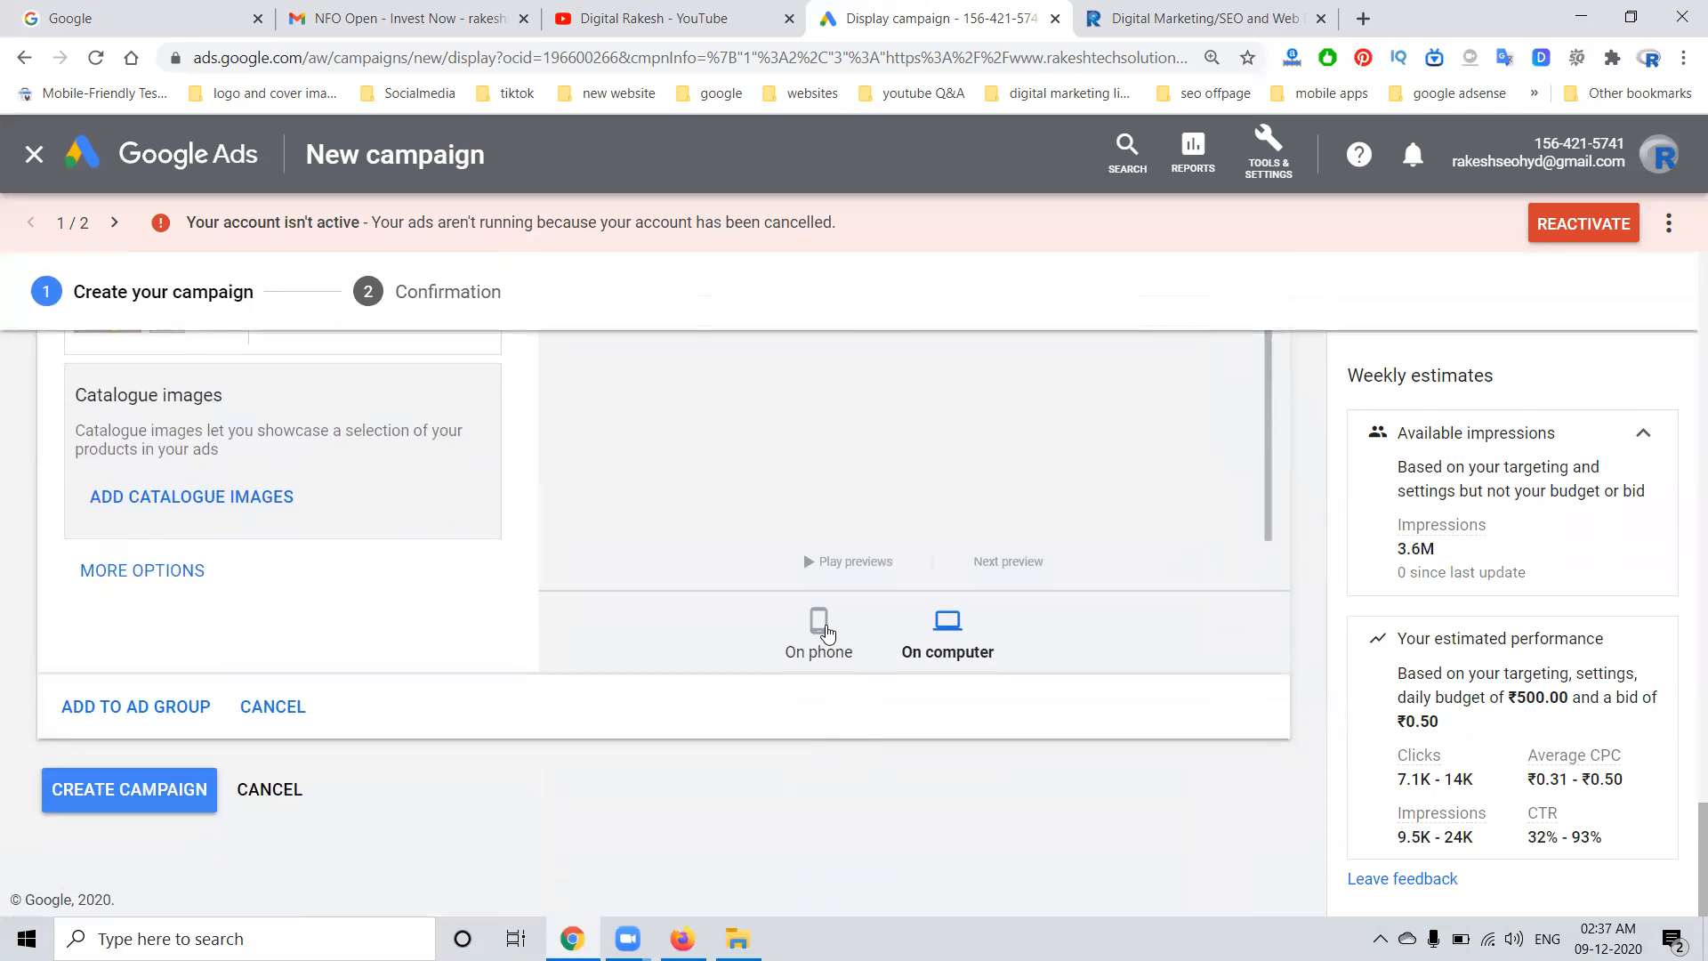
{"action": "scroll", "coordinate": [1023, 525], "scroll_direction": "up", "scroll_amount": 5}
{"action": "scroll", "coordinate": [1020, 525], "scroll_direction": "up", "scroll_amount": 2}
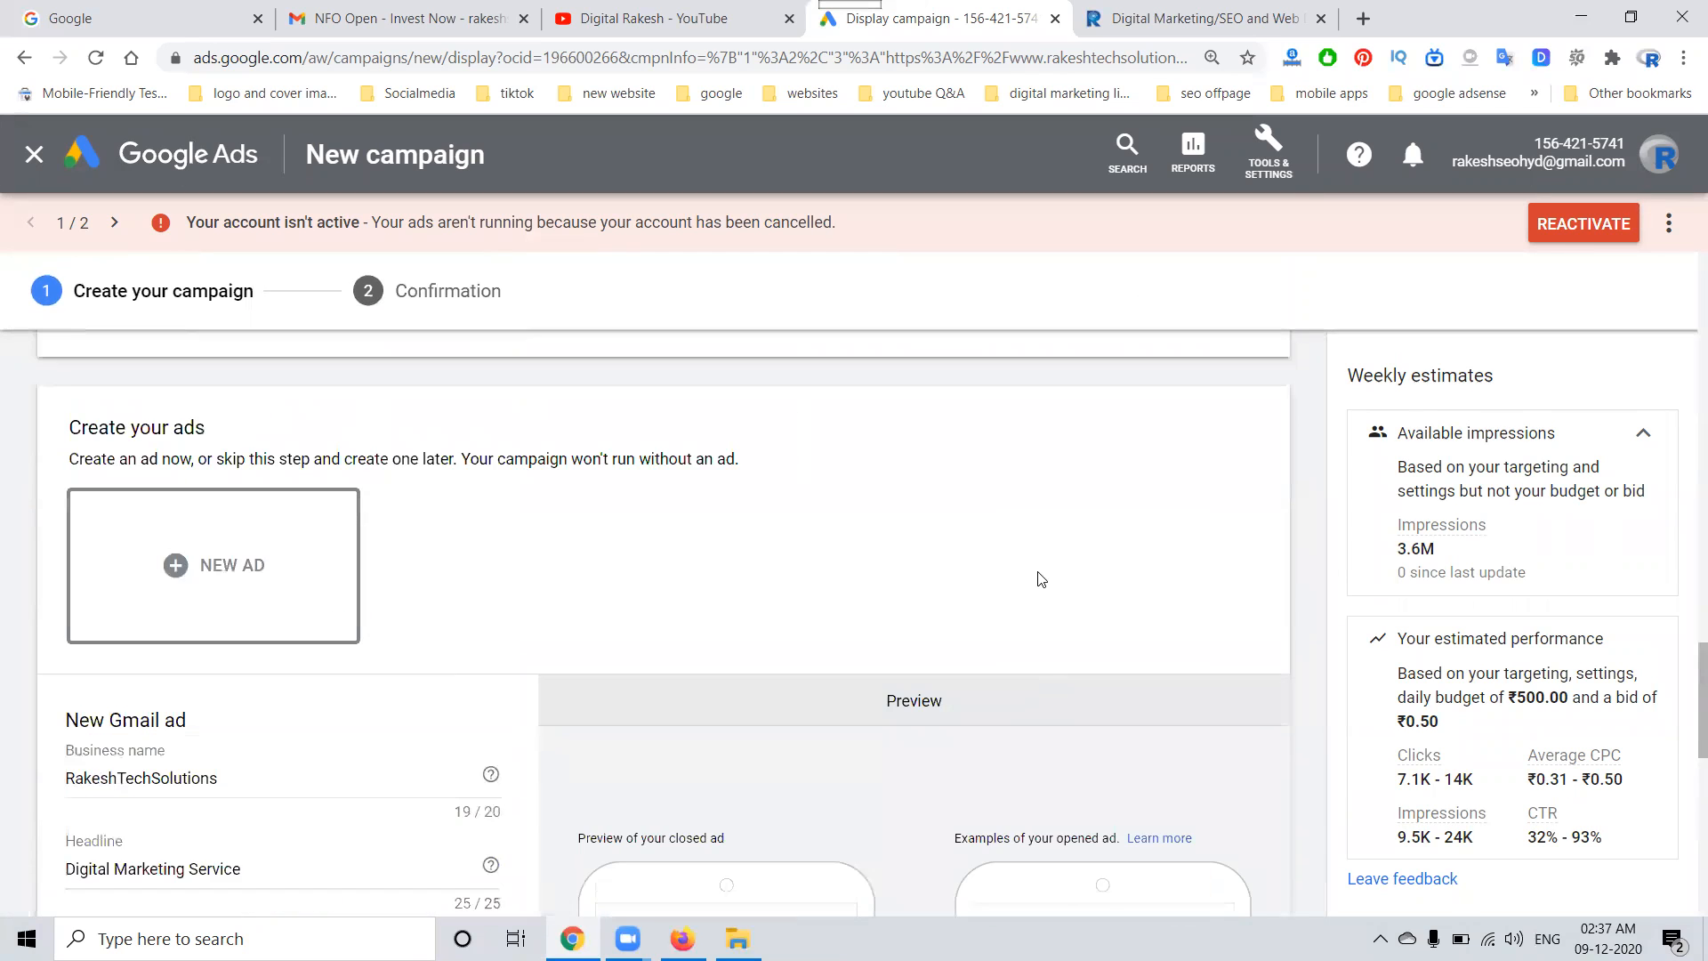
{"action": "scroll", "coordinate": [1038, 579], "scroll_direction": "down", "scroll_amount": 3}
{"action": "scroll", "coordinate": [706, 632], "scroll_direction": "down", "scroll_amount": 2}
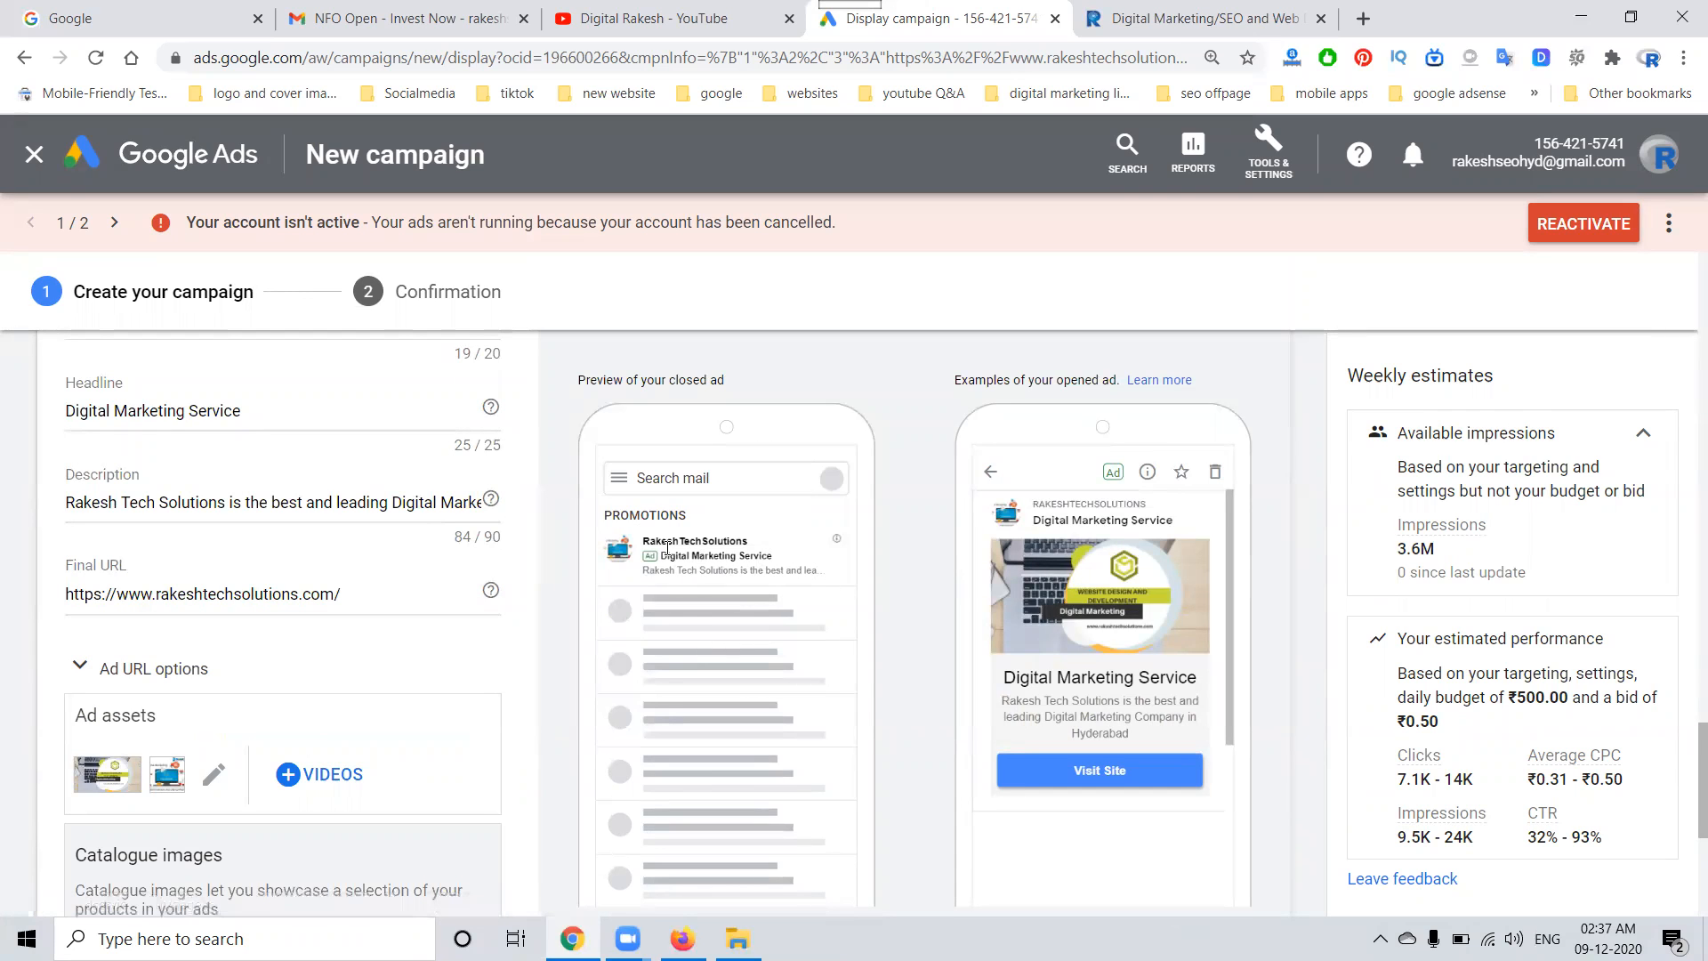
- Switch to Gmail to see how ads are listed in the Promotions inbox, then return to the Google Ads campaign
{"action": "left_click", "coordinate": [405, 17]}
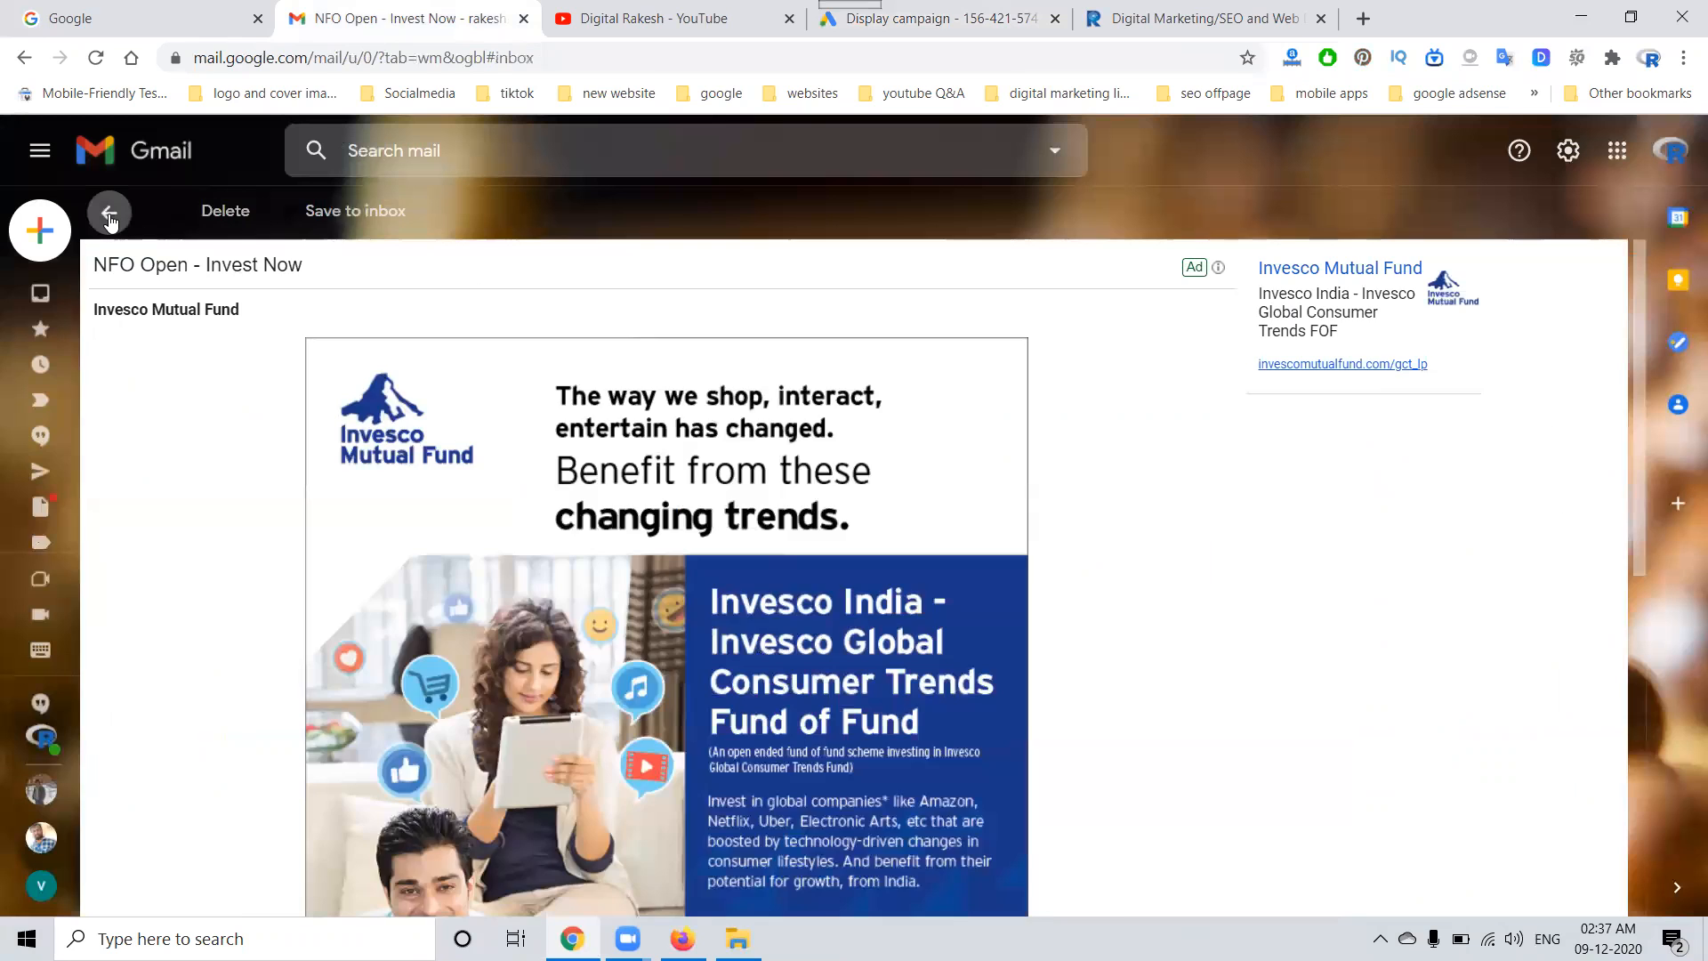
{"action": "left_click", "coordinate": [109, 215]}
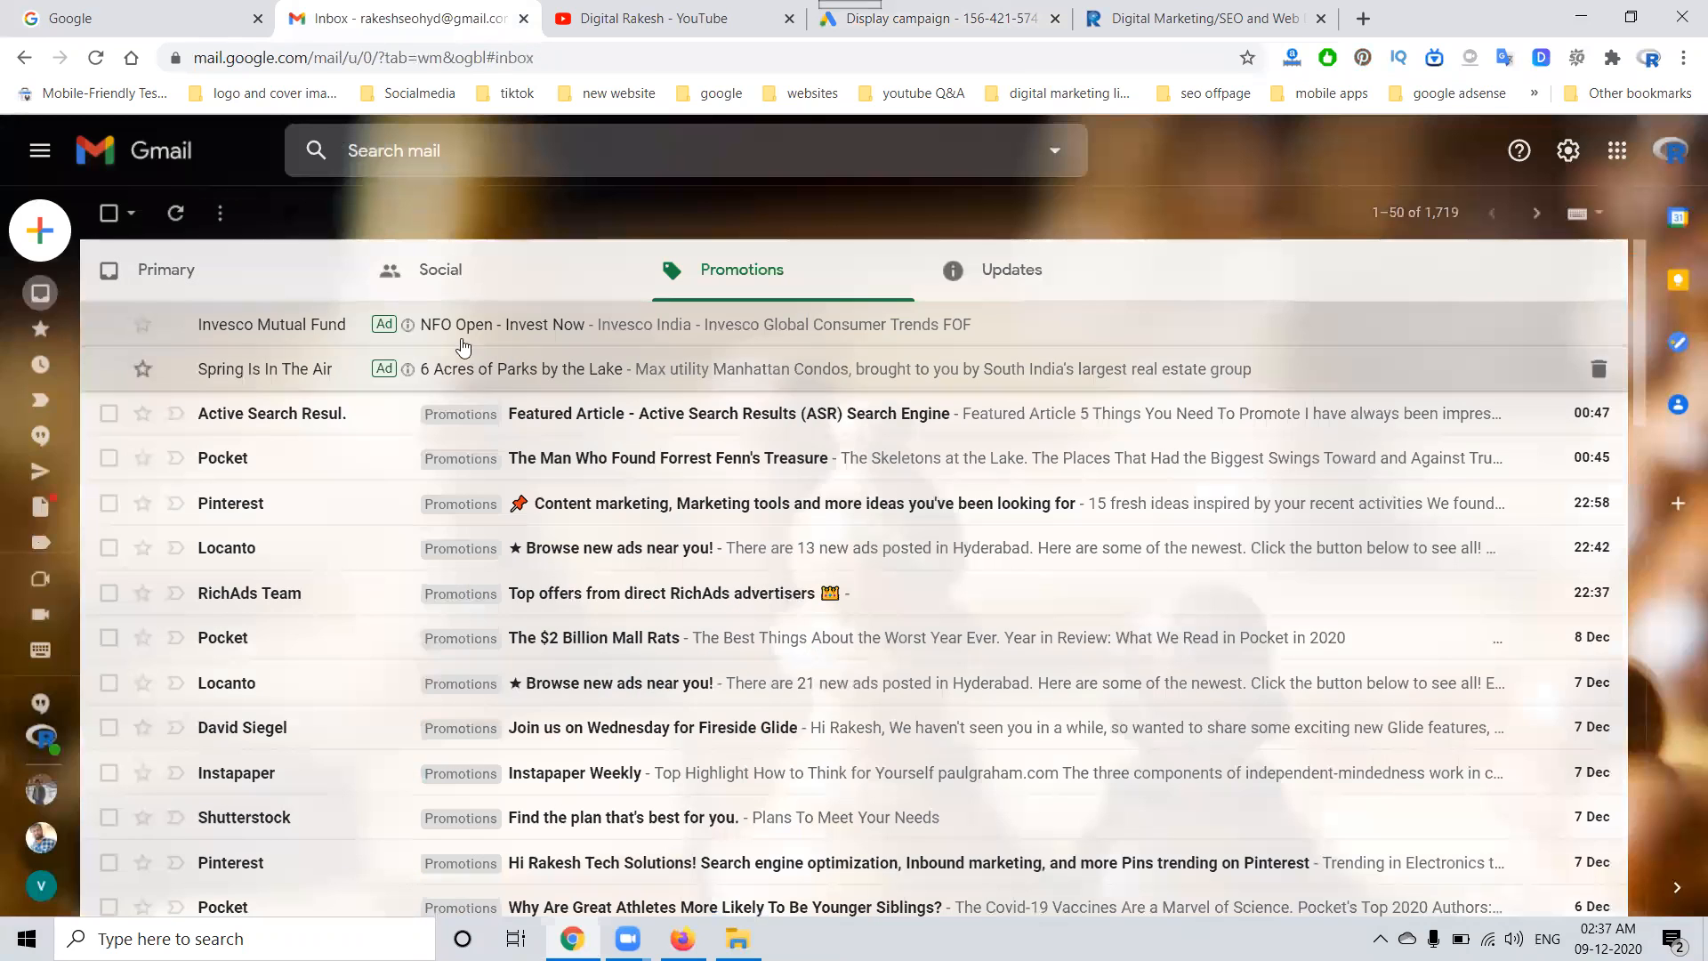
{"action": "left_click", "coordinate": [924, 7]}
- Search YouTube for rakesh tech solutions and add the 01:11 "Rakesh Tech Solutions - Digital Marketing | Website" video to the ad
{"action": "scroll", "coordinate": [318, 625], "scroll_direction": "down", "scroll_amount": 5}
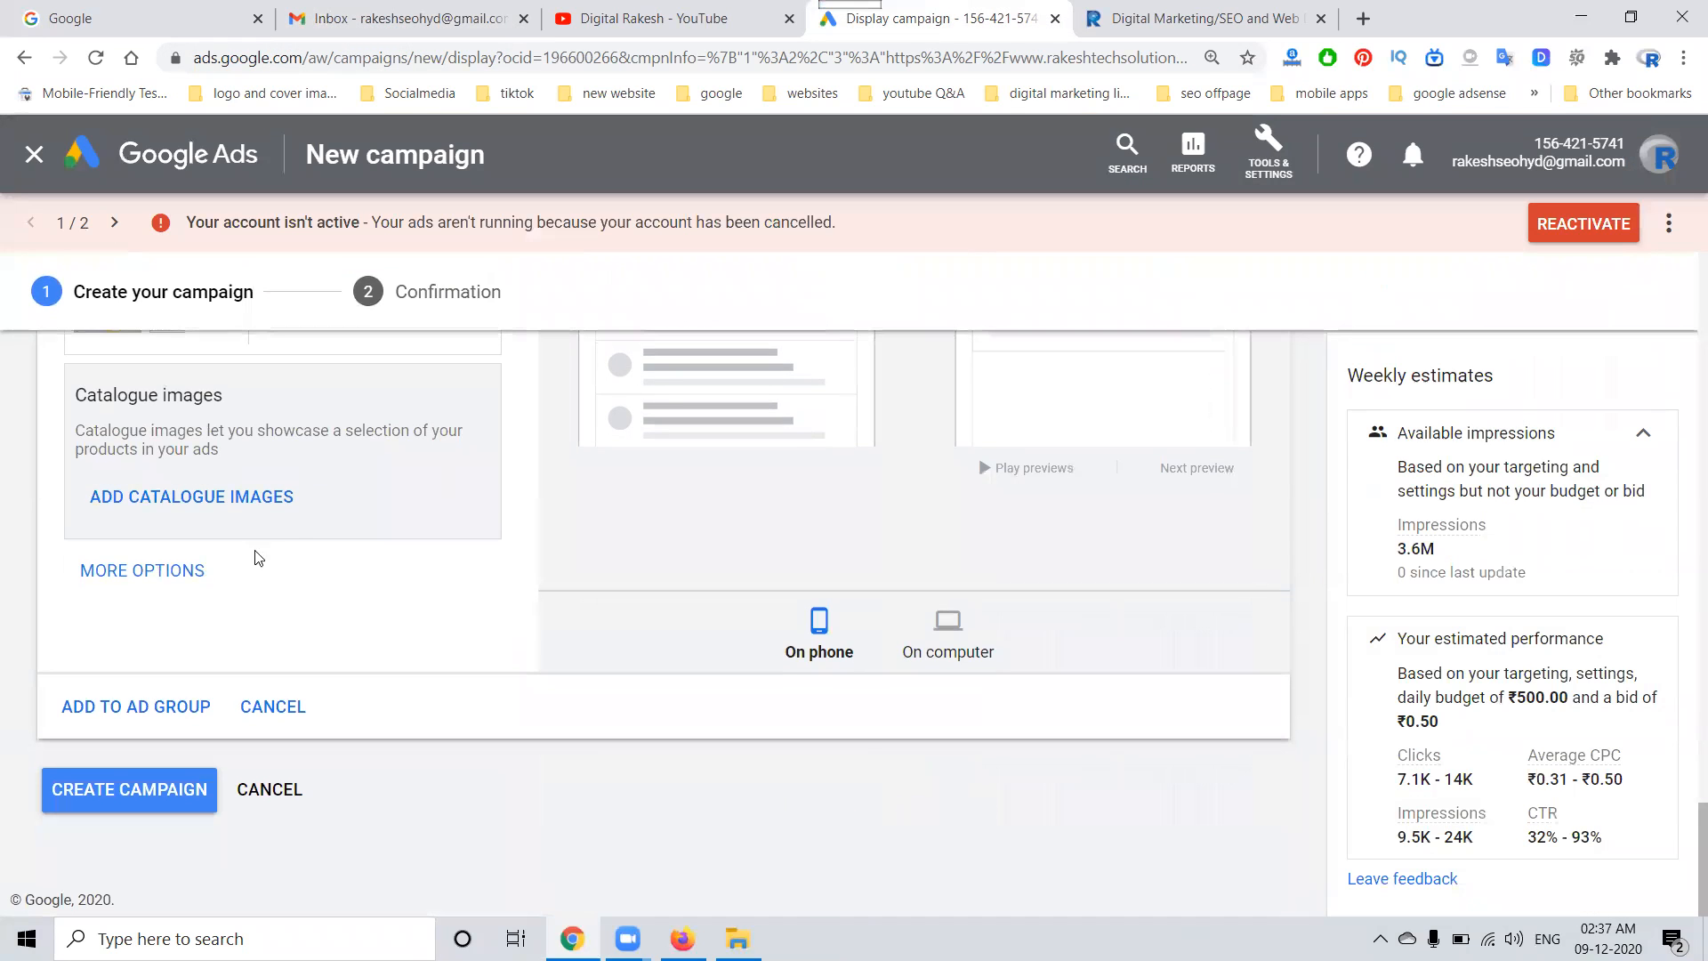
{"action": "scroll", "coordinate": [258, 558], "scroll_direction": "up", "scroll_amount": 4}
{"action": "left_click", "coordinate": [301, 610]}
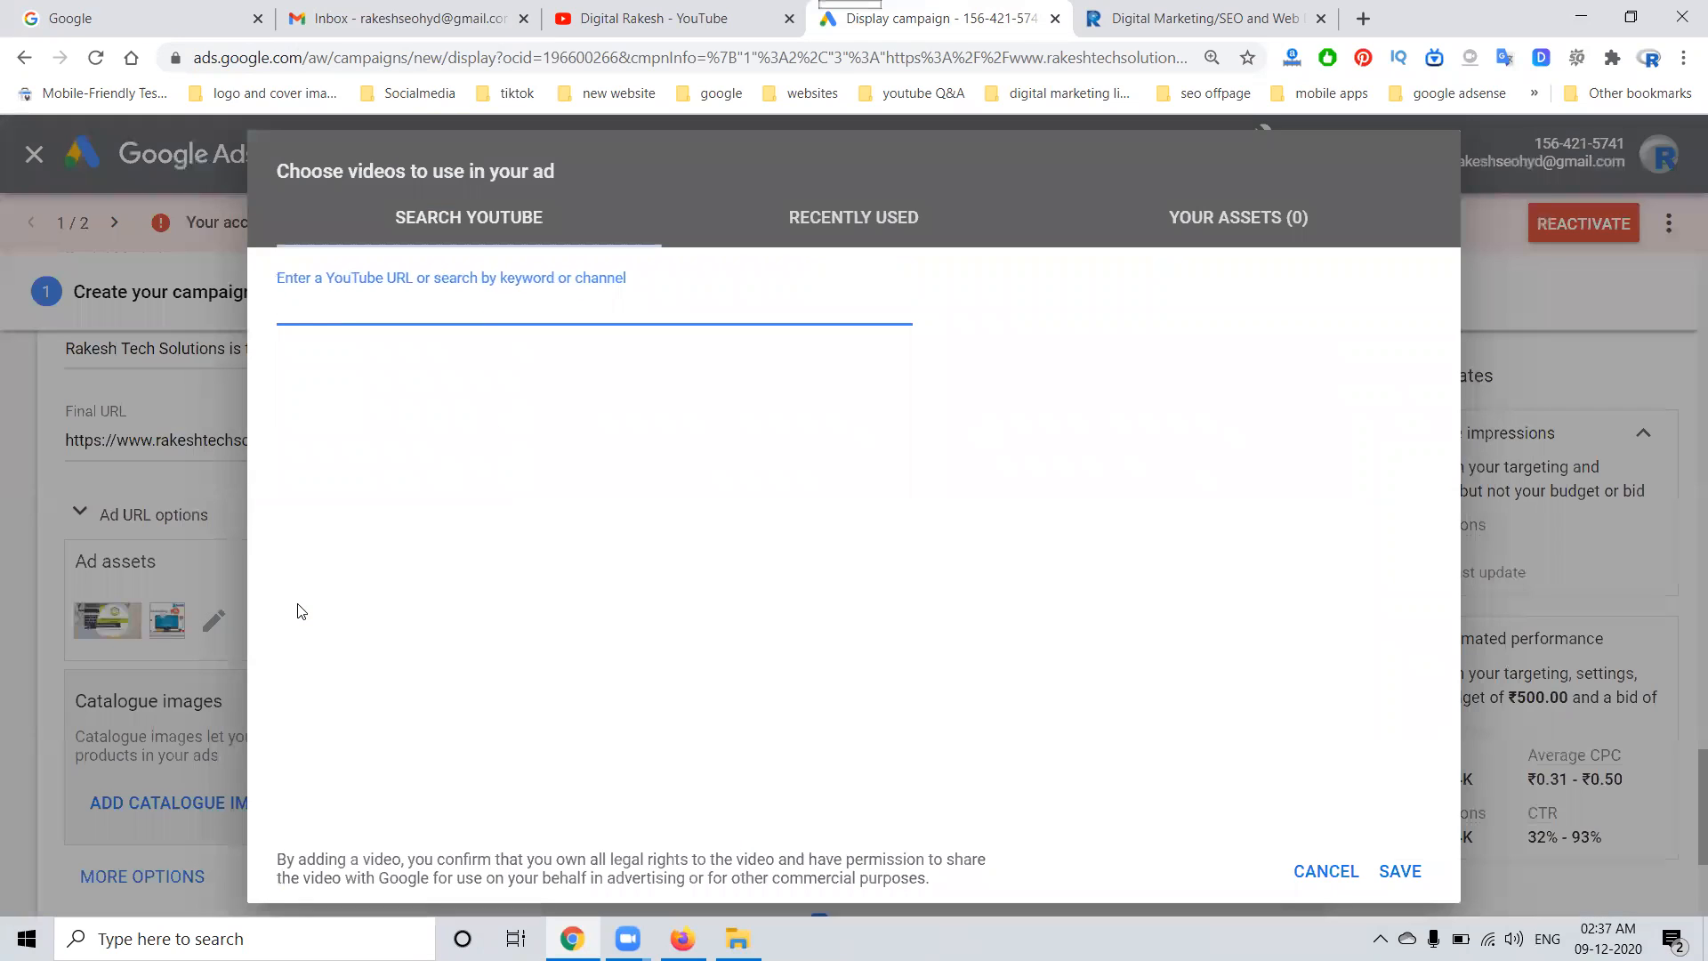
{"action": "type", "text": "rakesh tech solutions"}
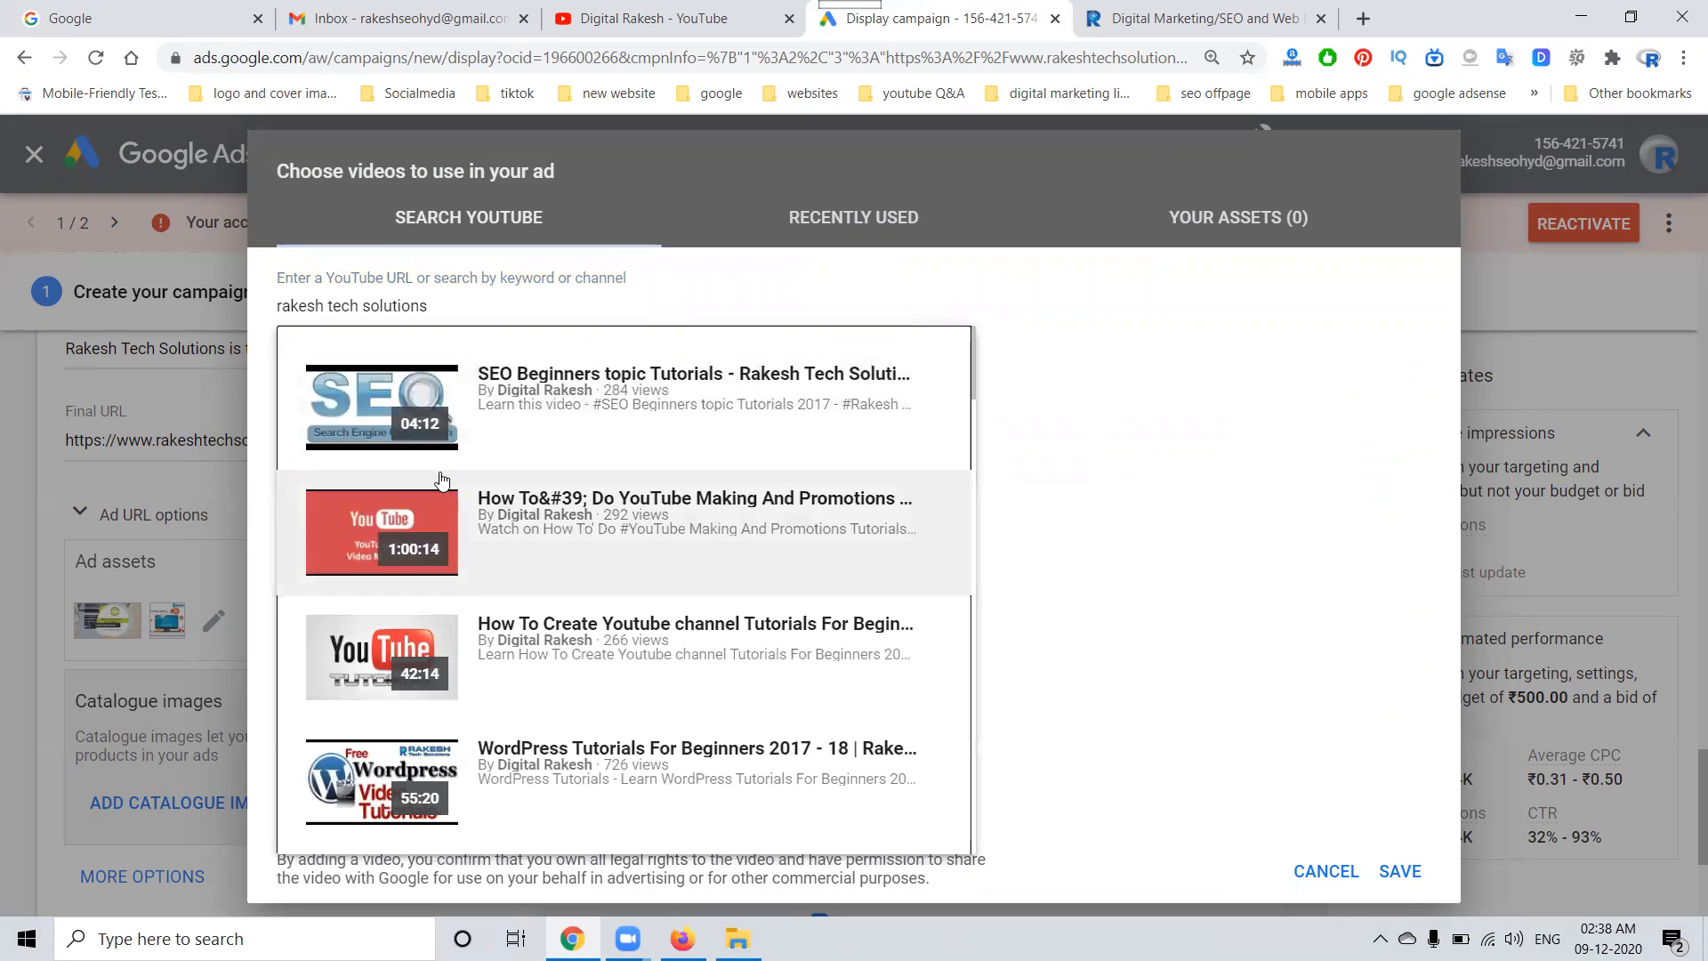
{"action": "scroll", "coordinate": [442, 481], "scroll_direction": "down", "scroll_amount": 5}
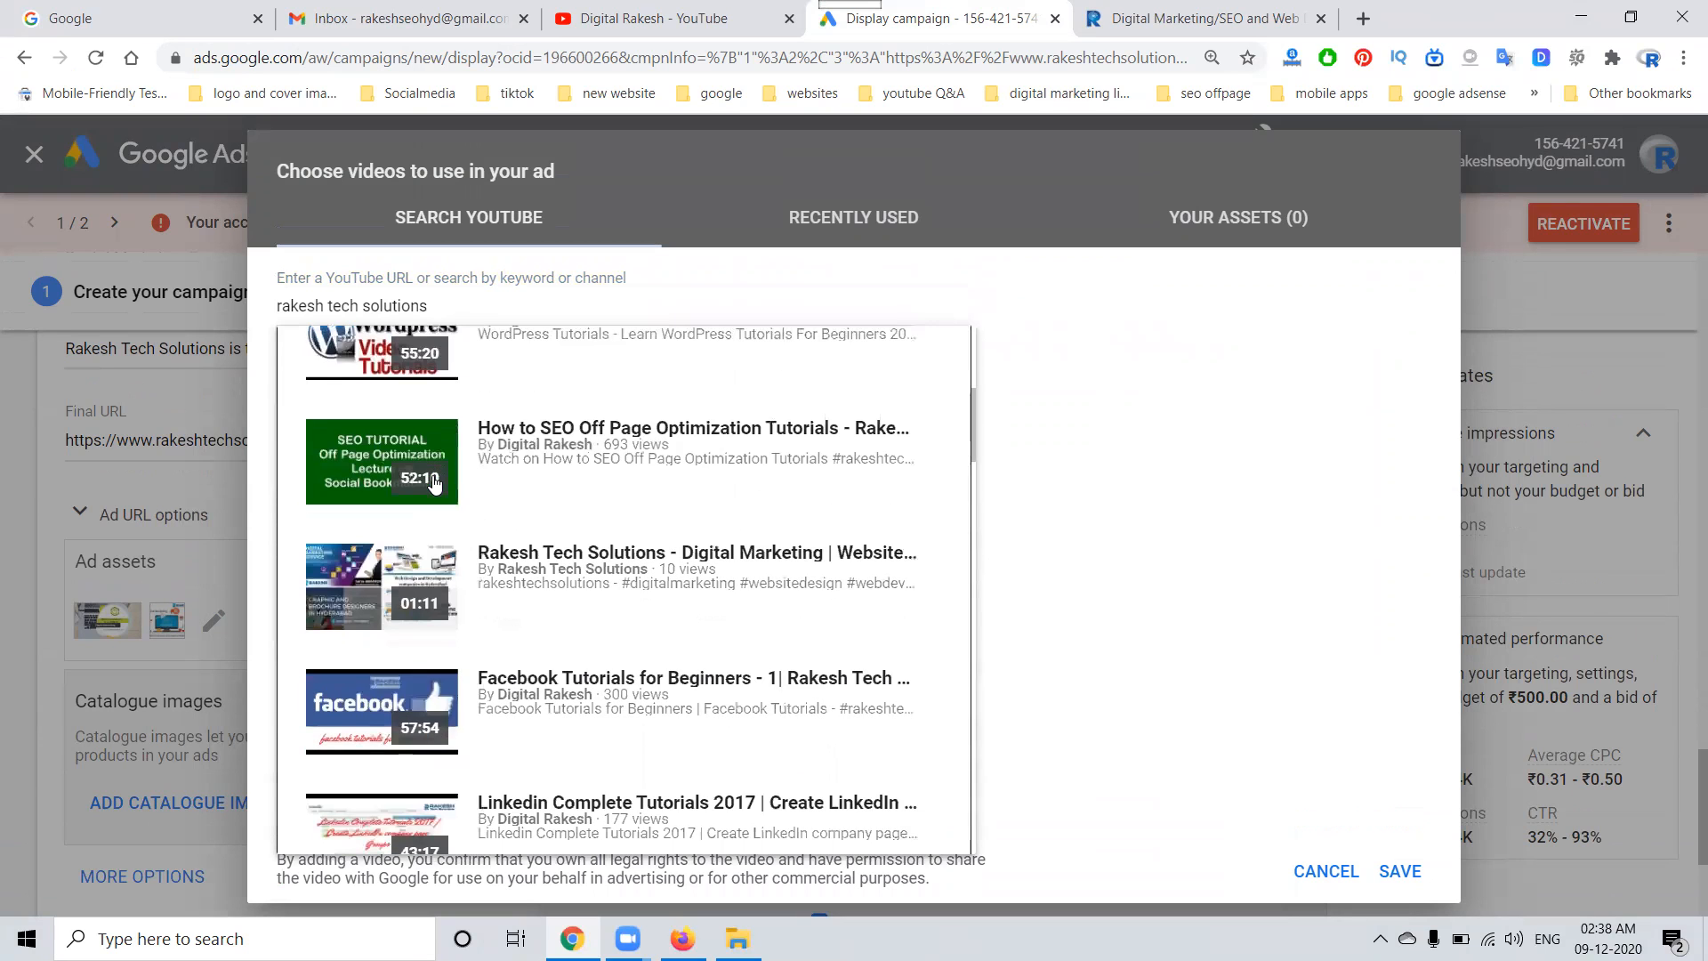
{"action": "left_click", "coordinate": [465, 581]}
{"action": "left_click", "coordinate": [1400, 871]}
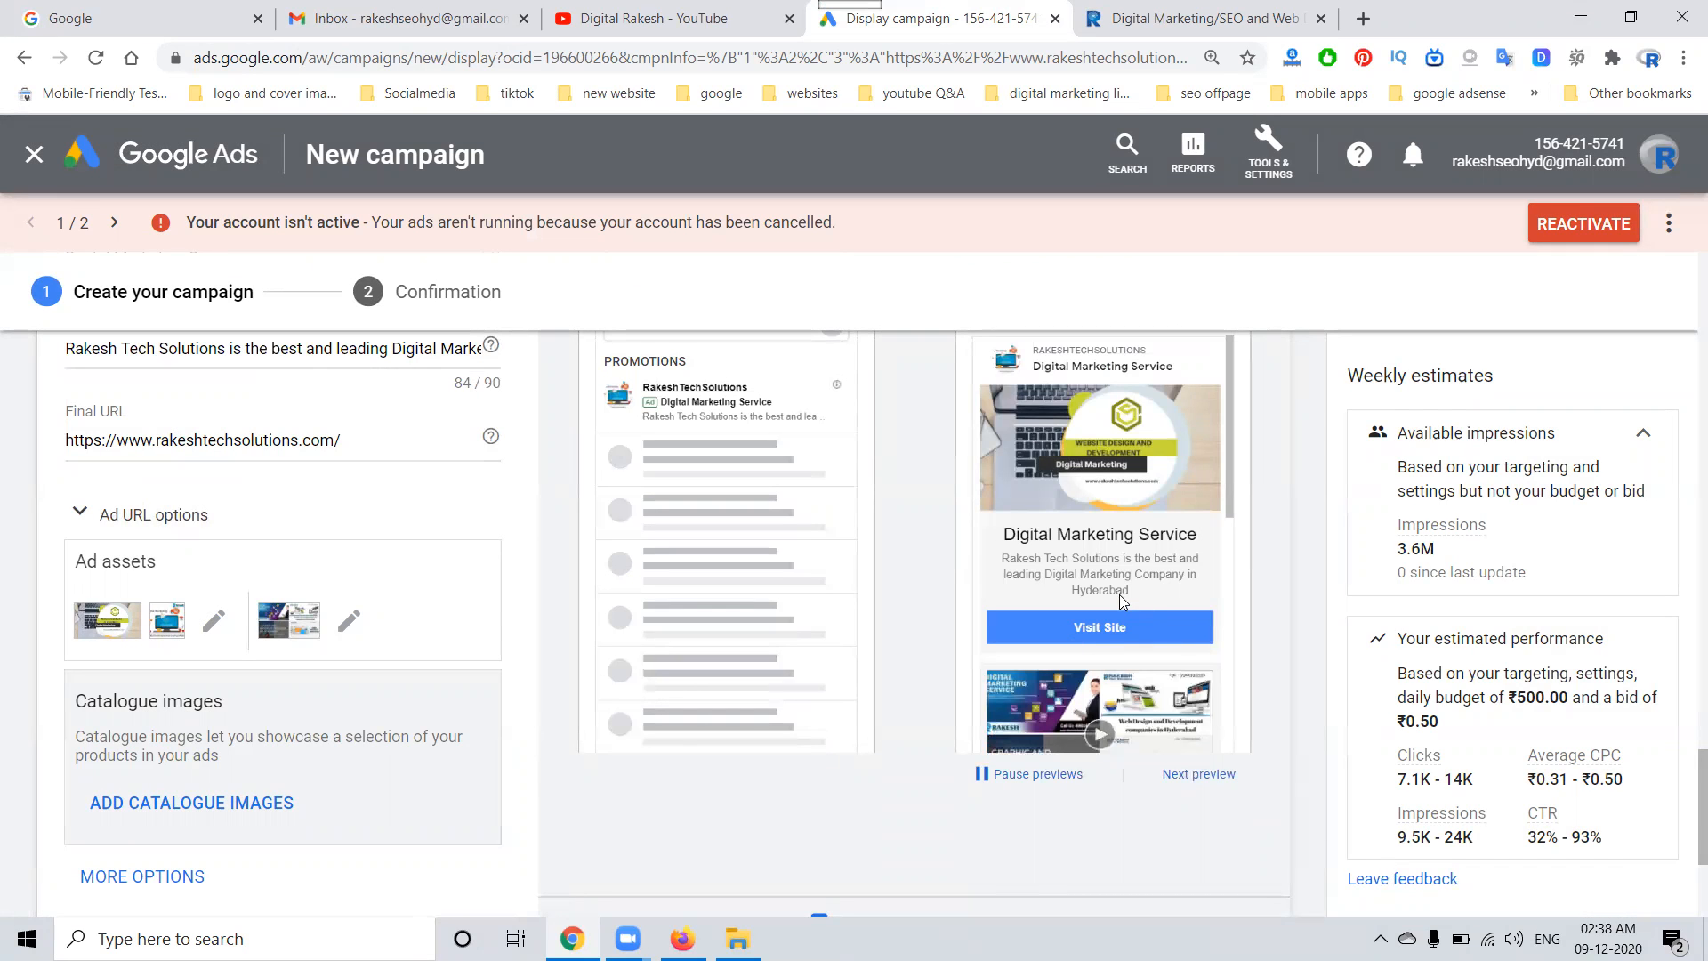
- Examine the phone previews of the opened ad, including the next example and the animated view with the added video
{"action": "scroll", "coordinate": [233, 610], "scroll_direction": "down", "scroll_amount": 3}
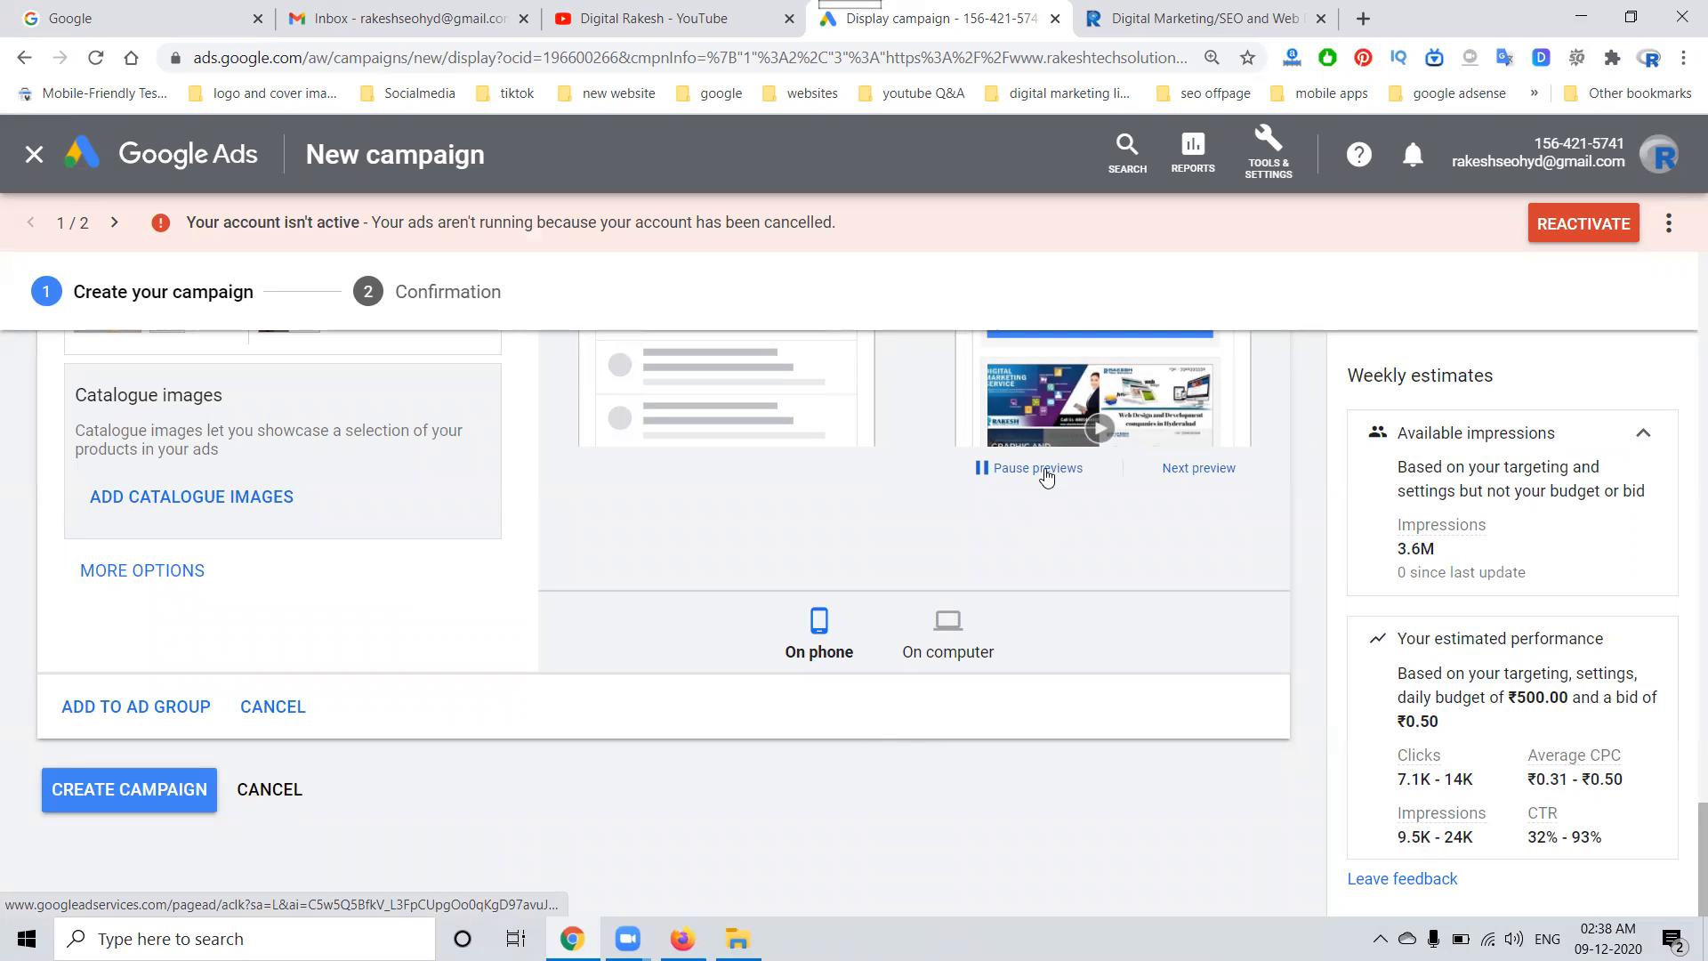
{"action": "left_click", "coordinate": [1173, 474]}
{"action": "scroll", "coordinate": [1169, 478], "scroll_direction": "up", "scroll_amount": 5}
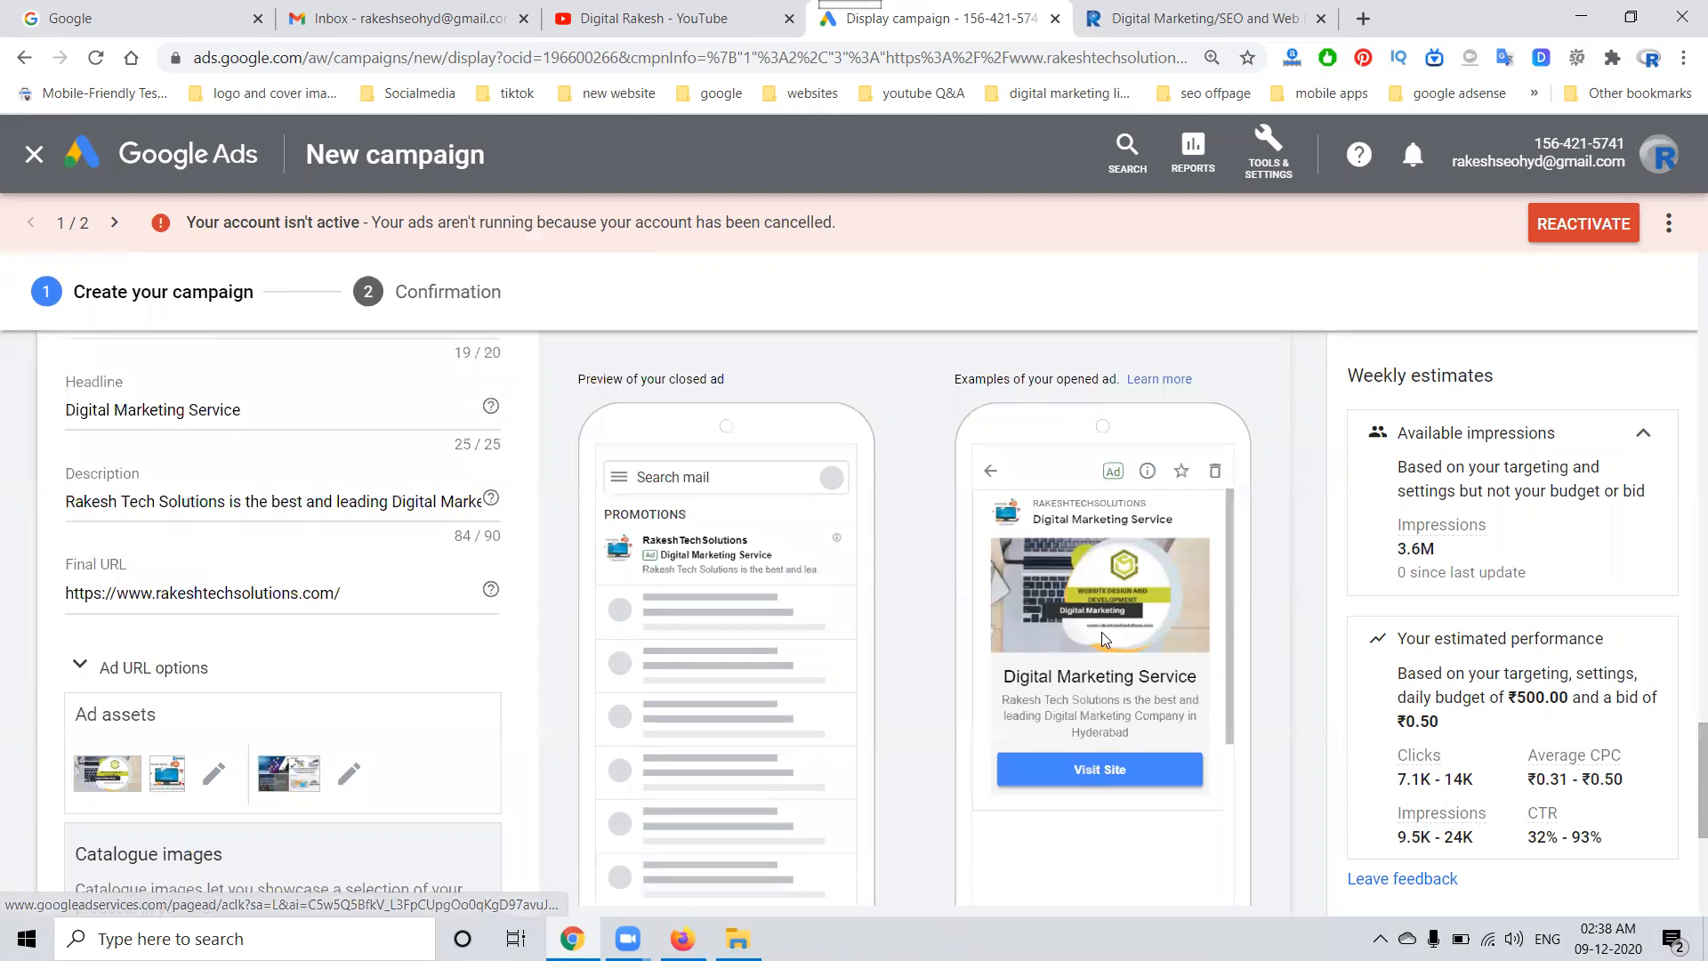
{"action": "scroll", "coordinate": [1300, 684], "scroll_direction": "down", "scroll_amount": 5}
{"action": "left_click", "coordinate": [1039, 469]}
{"action": "scroll", "coordinate": [1293, 596], "scroll_direction": "up", "scroll_amount": 5}
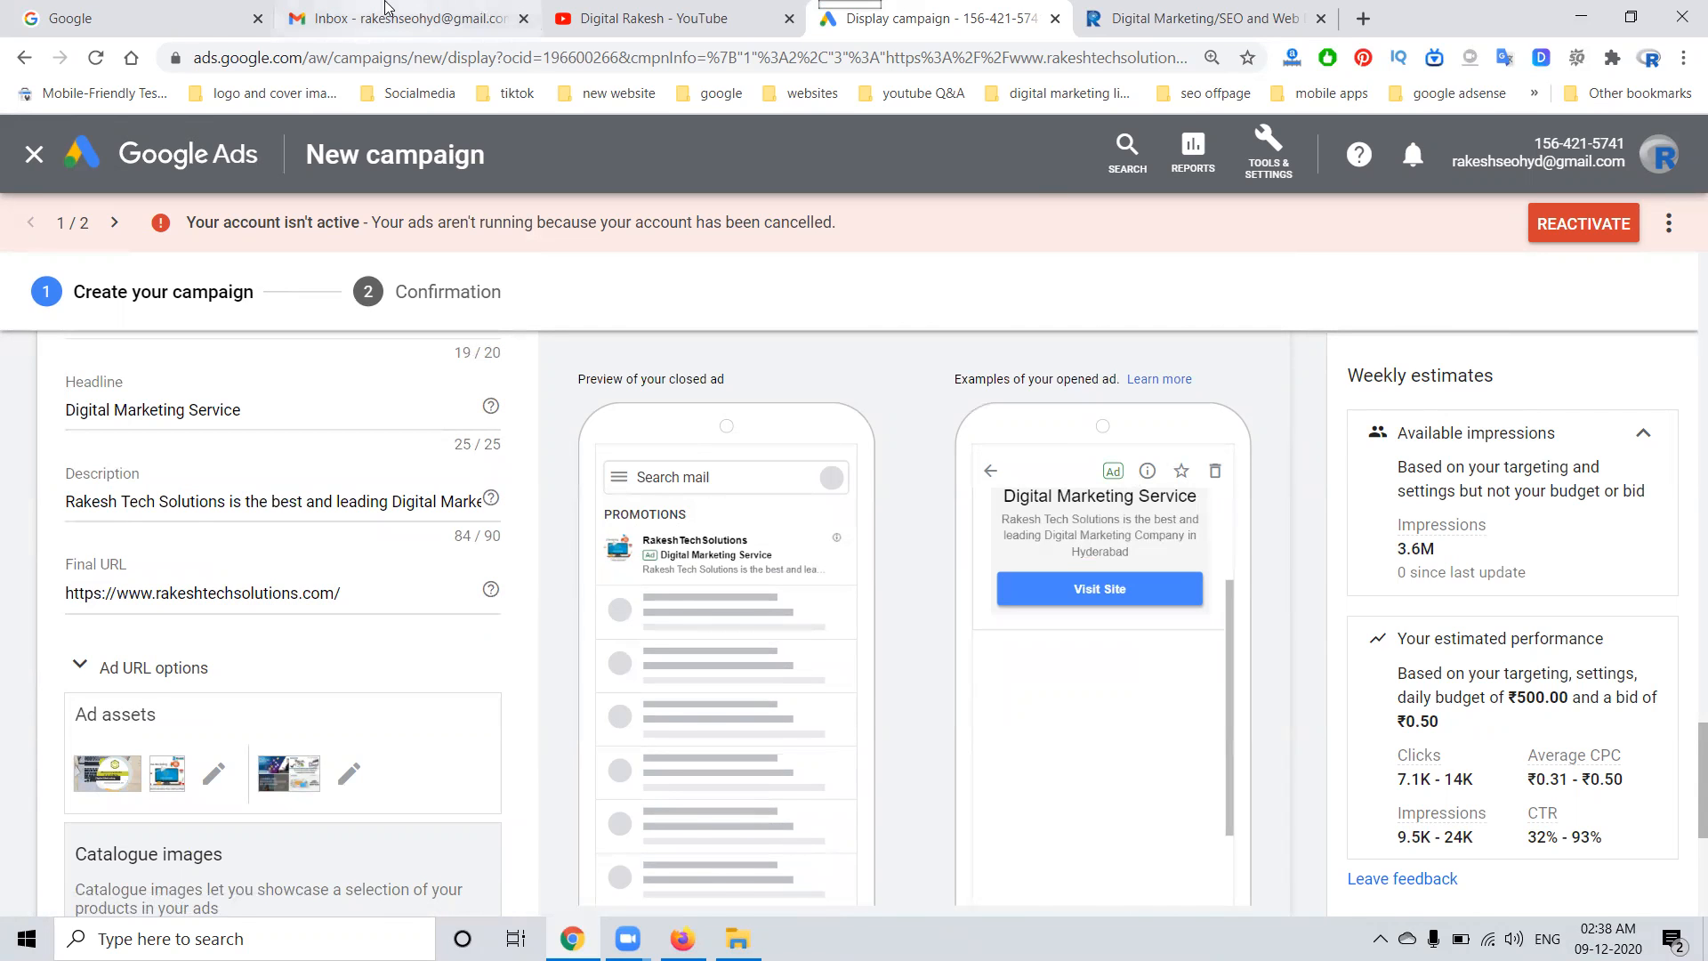
- Switch to Gmail to compare how ads are listed under Social and Promotions, and return to the Google Ads campaign
{"action": "left_click", "coordinate": [409, 17]}
{"action": "left_click", "coordinate": [440, 269]}
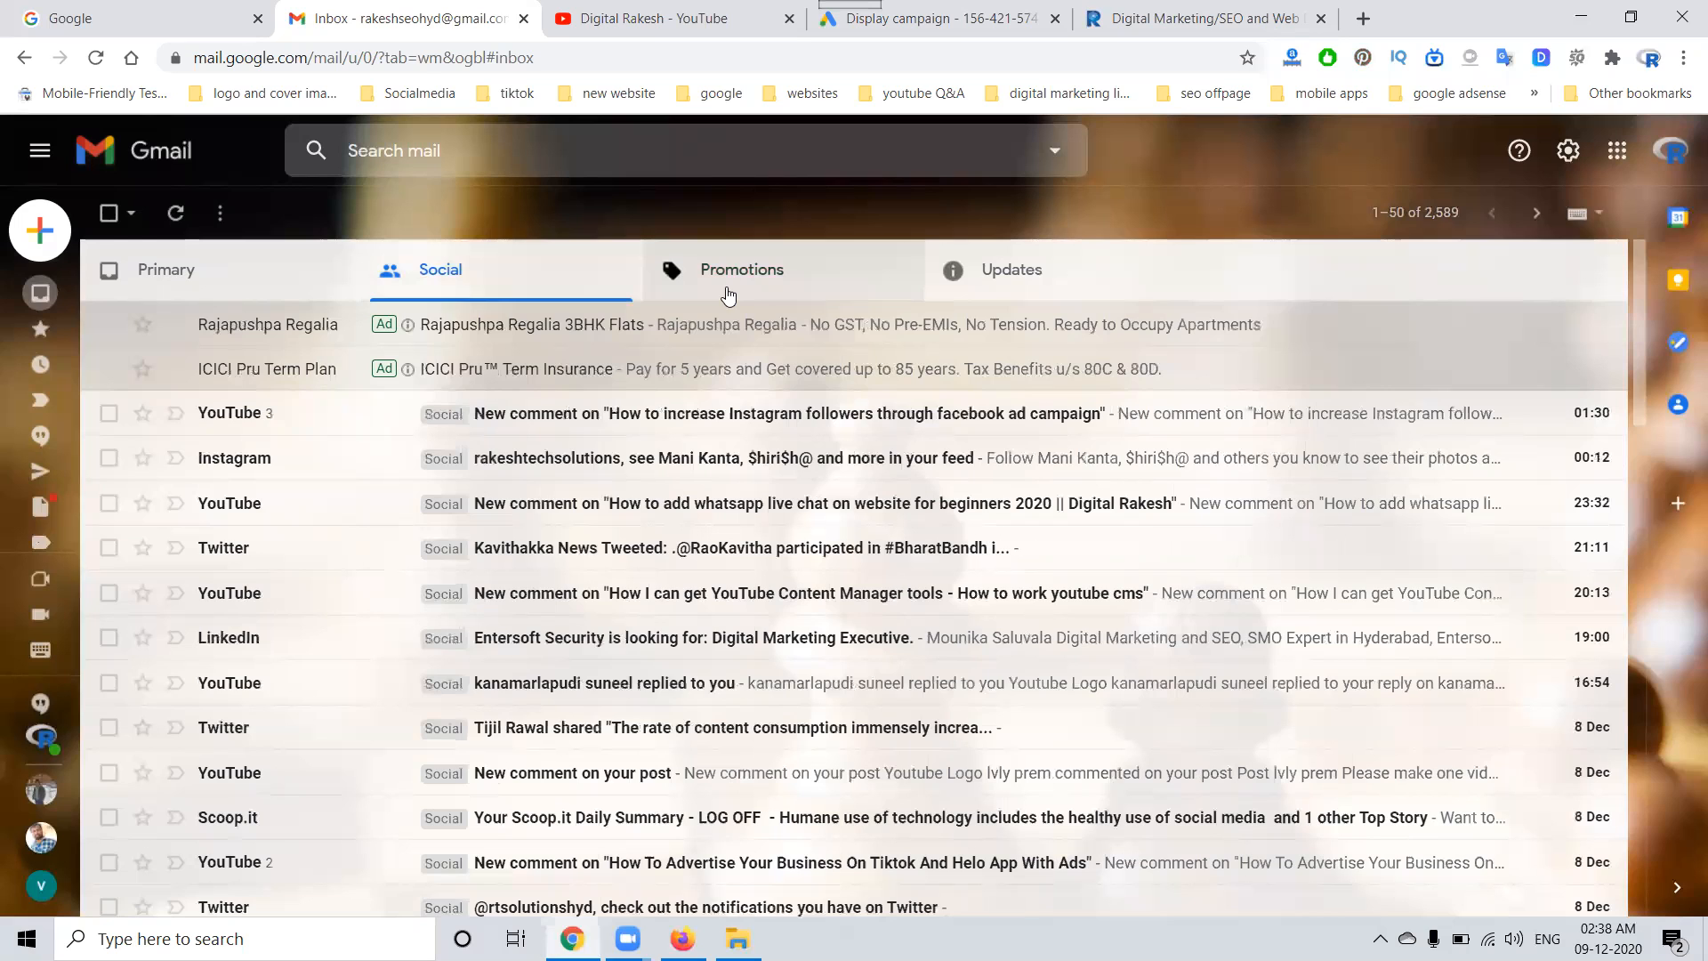
{"action": "left_click", "coordinate": [728, 296]}
{"action": "left_click", "coordinate": [877, 16]}
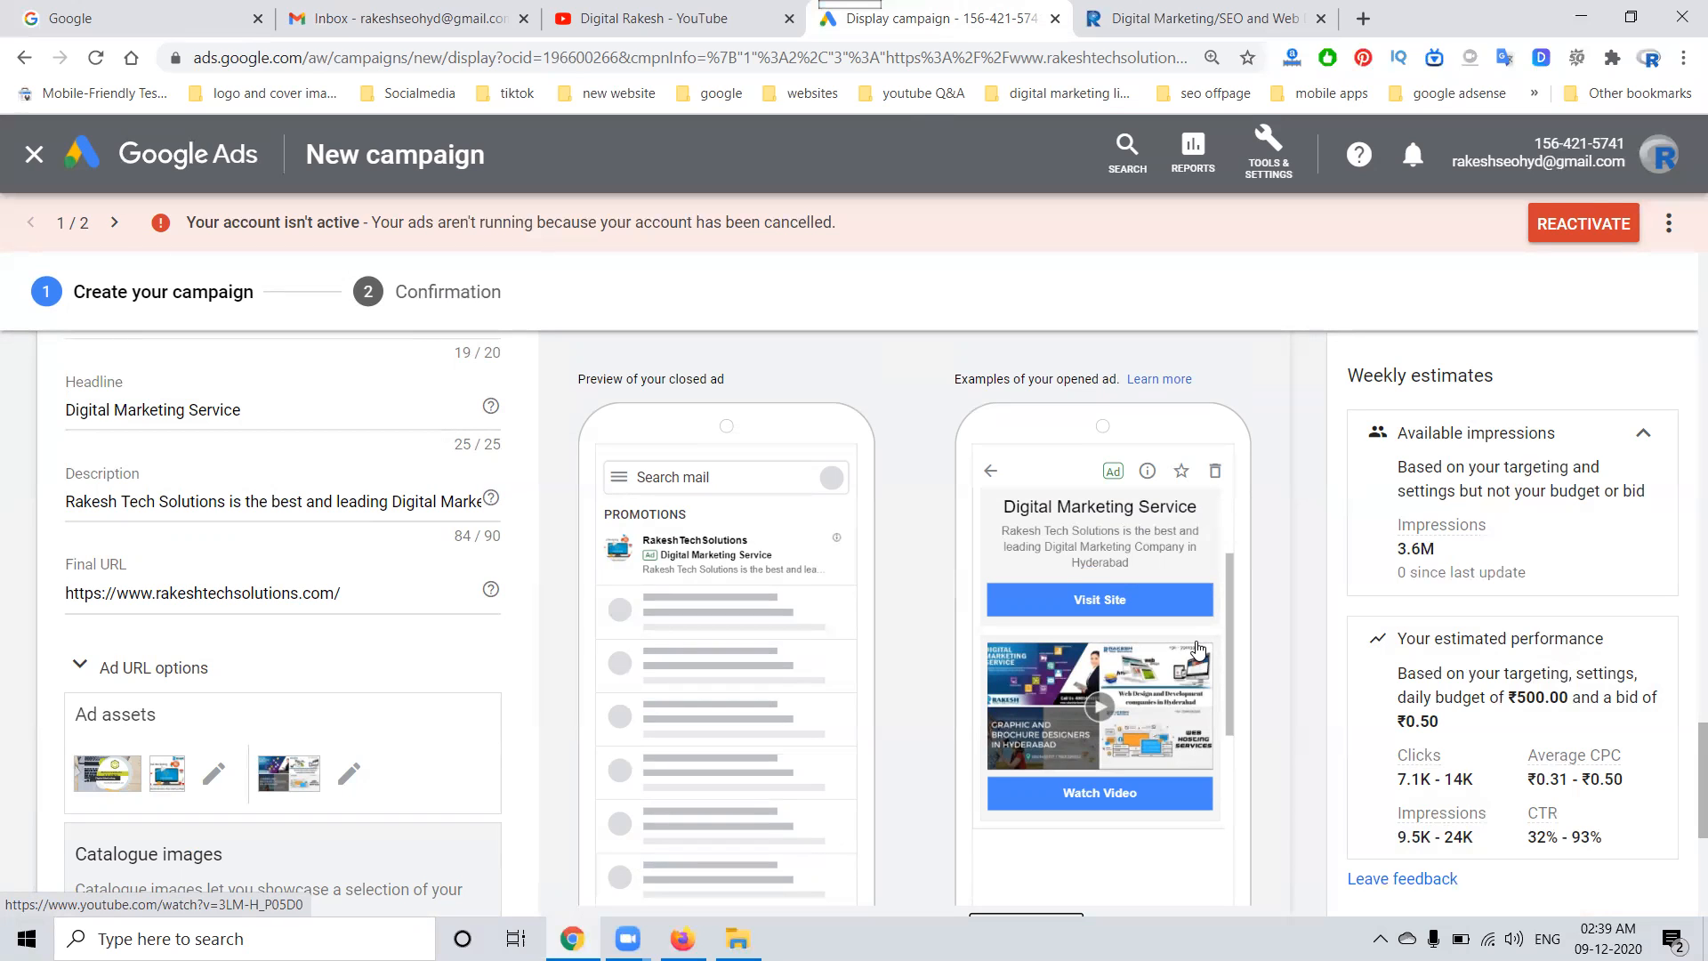
- Add the finished Gmail ad to the ad group, create the campaign and continue to its ad groups page
{"action": "scroll", "coordinate": [258, 663], "scroll_direction": "down", "scroll_amount": 5}
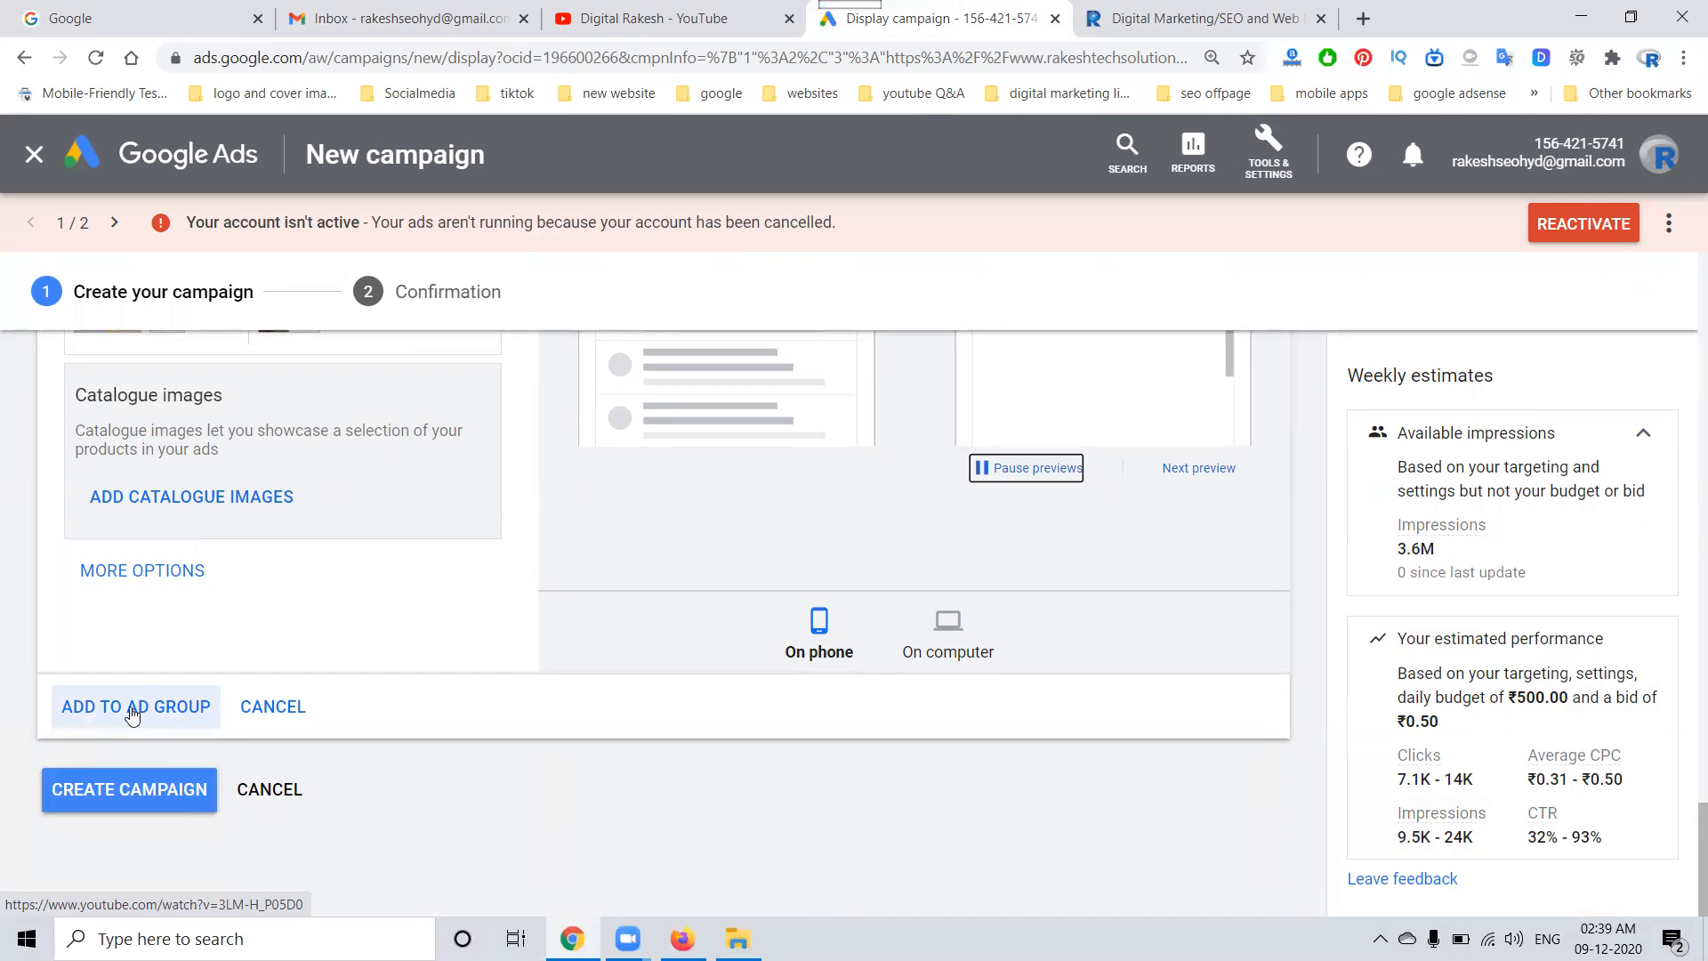
{"action": "left_click", "coordinate": [176, 708]}
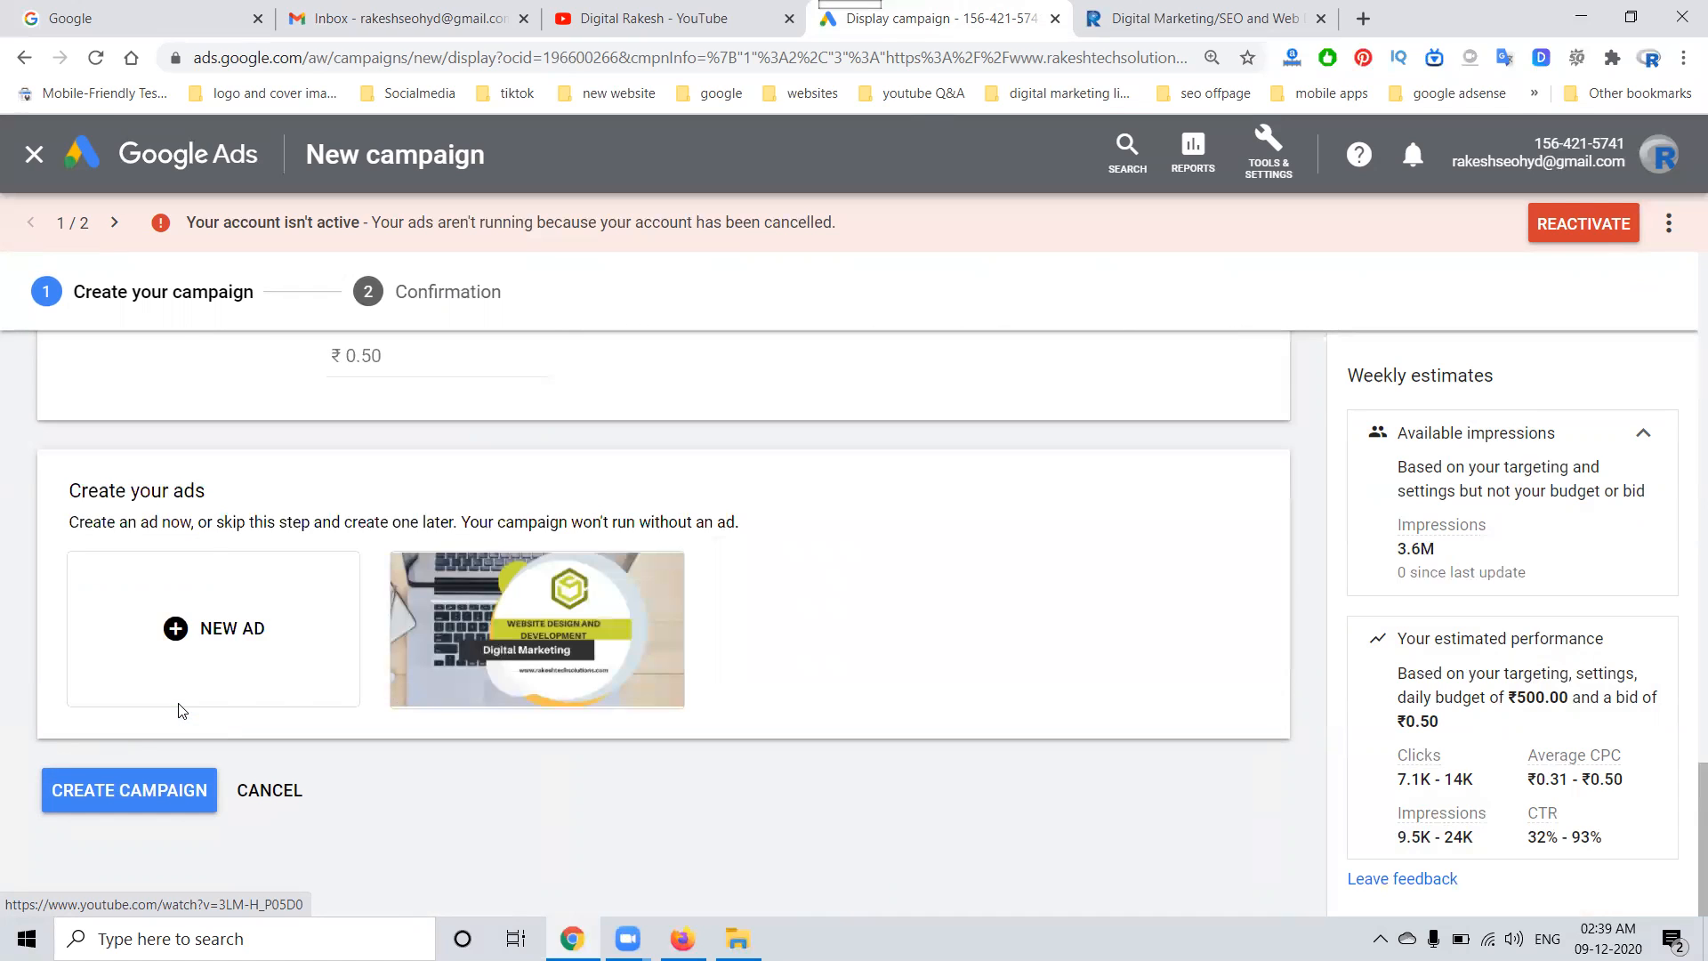
{"action": "left_click", "coordinate": [161, 791]}
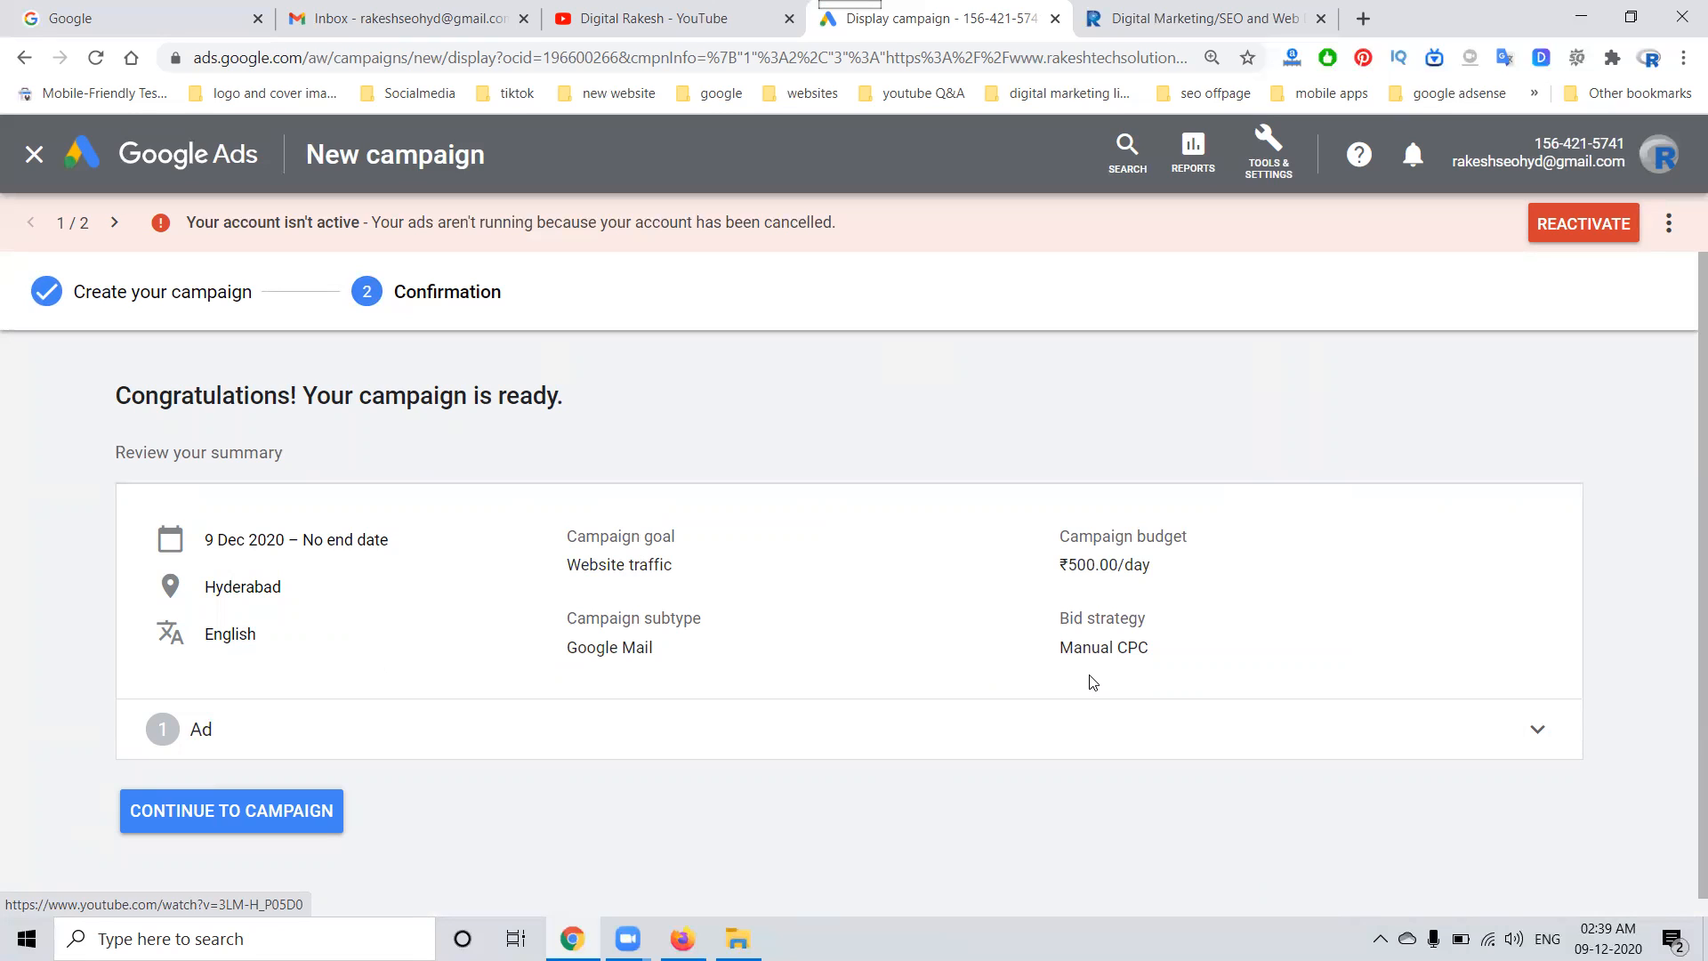
{"action": "left_click", "coordinate": [182, 813]}
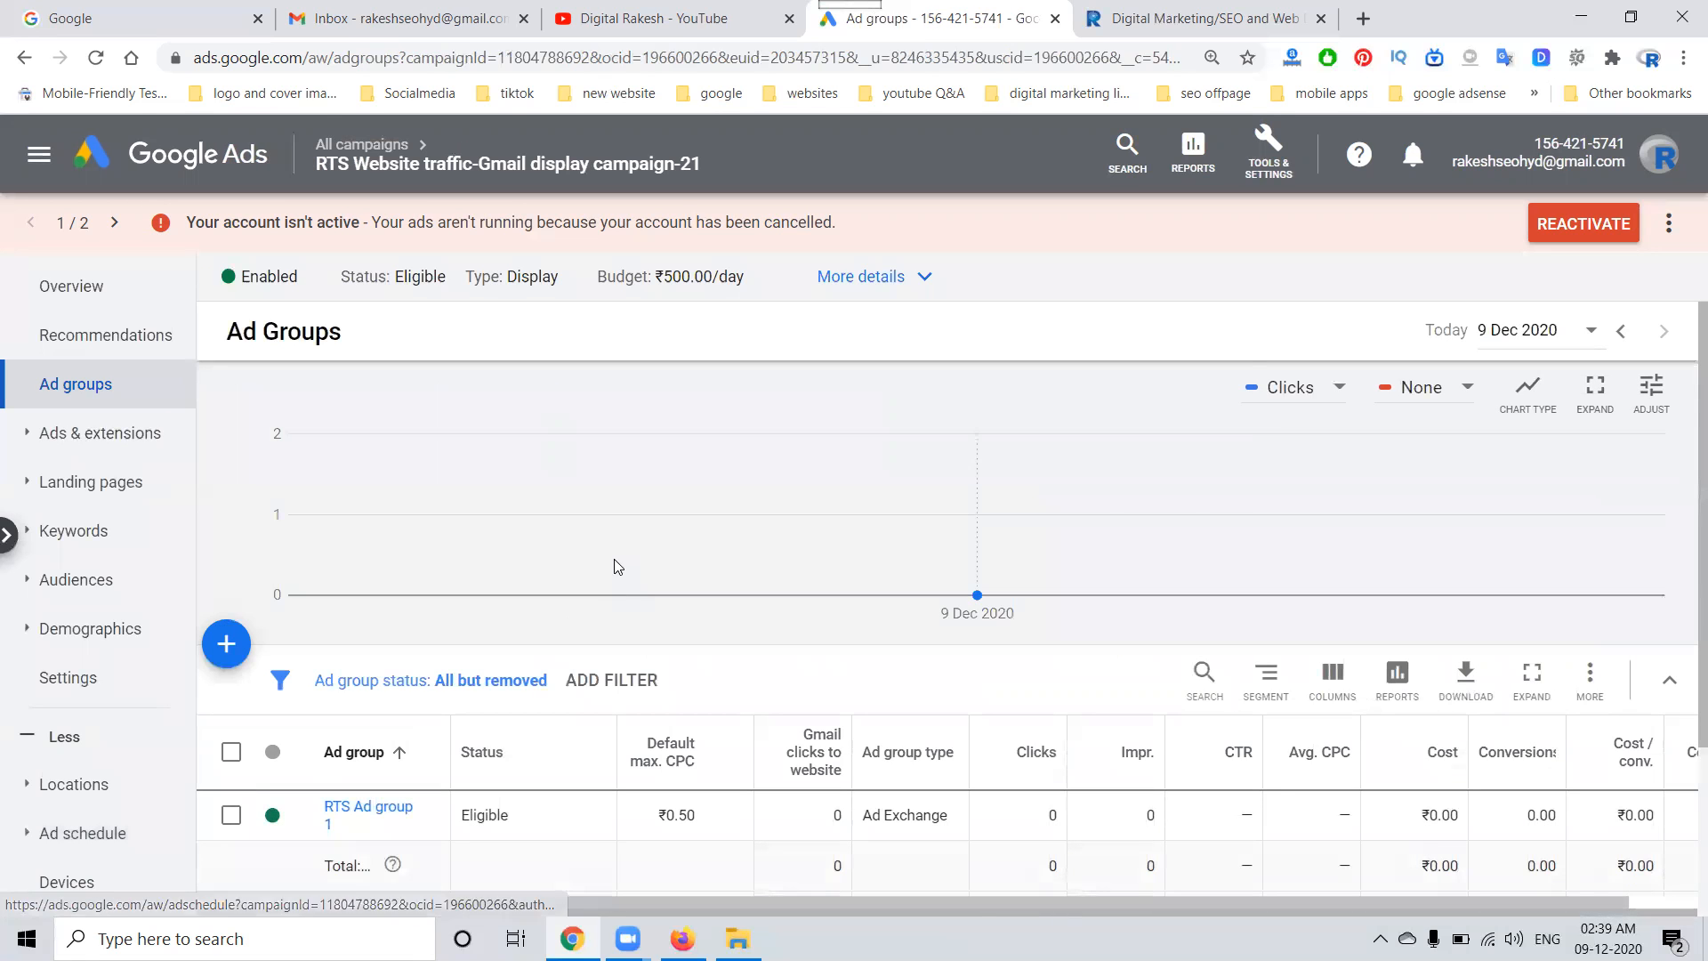
- View the ads in RTS Ad group 1 and the options for adding another ad, ending on the YouTube channel page
{"action": "left_click", "coordinate": [380, 591]}
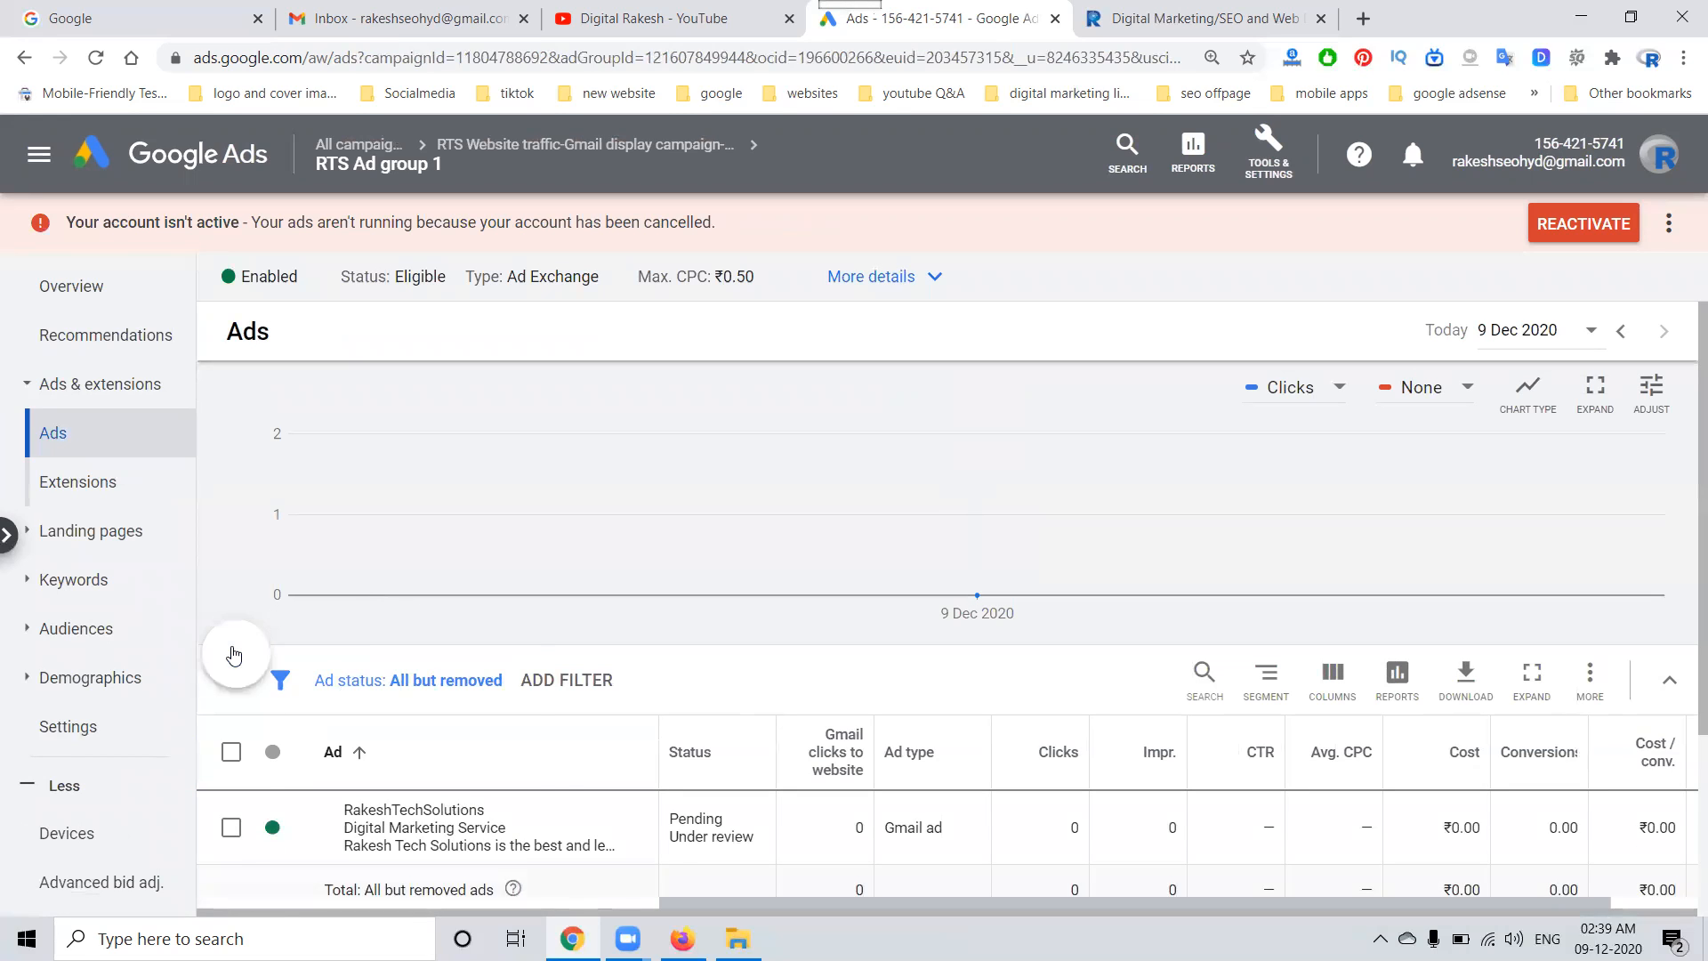
{"action": "left_click", "coordinate": [229, 649]}
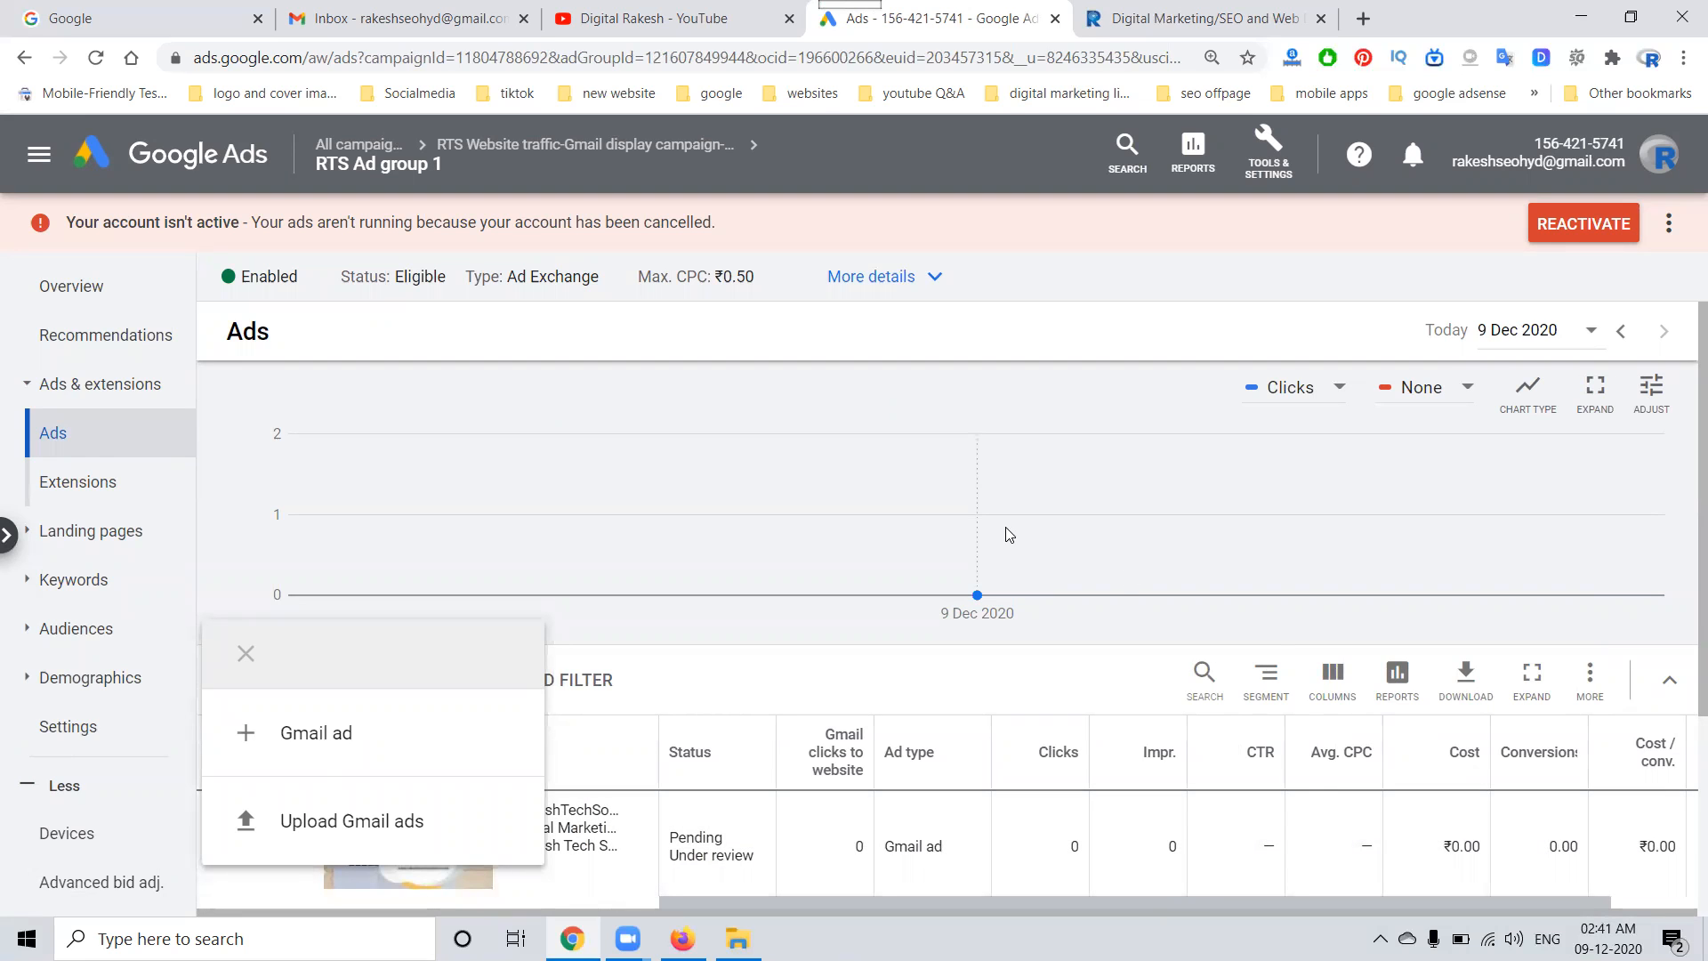
{"action": "left_click", "coordinate": [651, 22]}
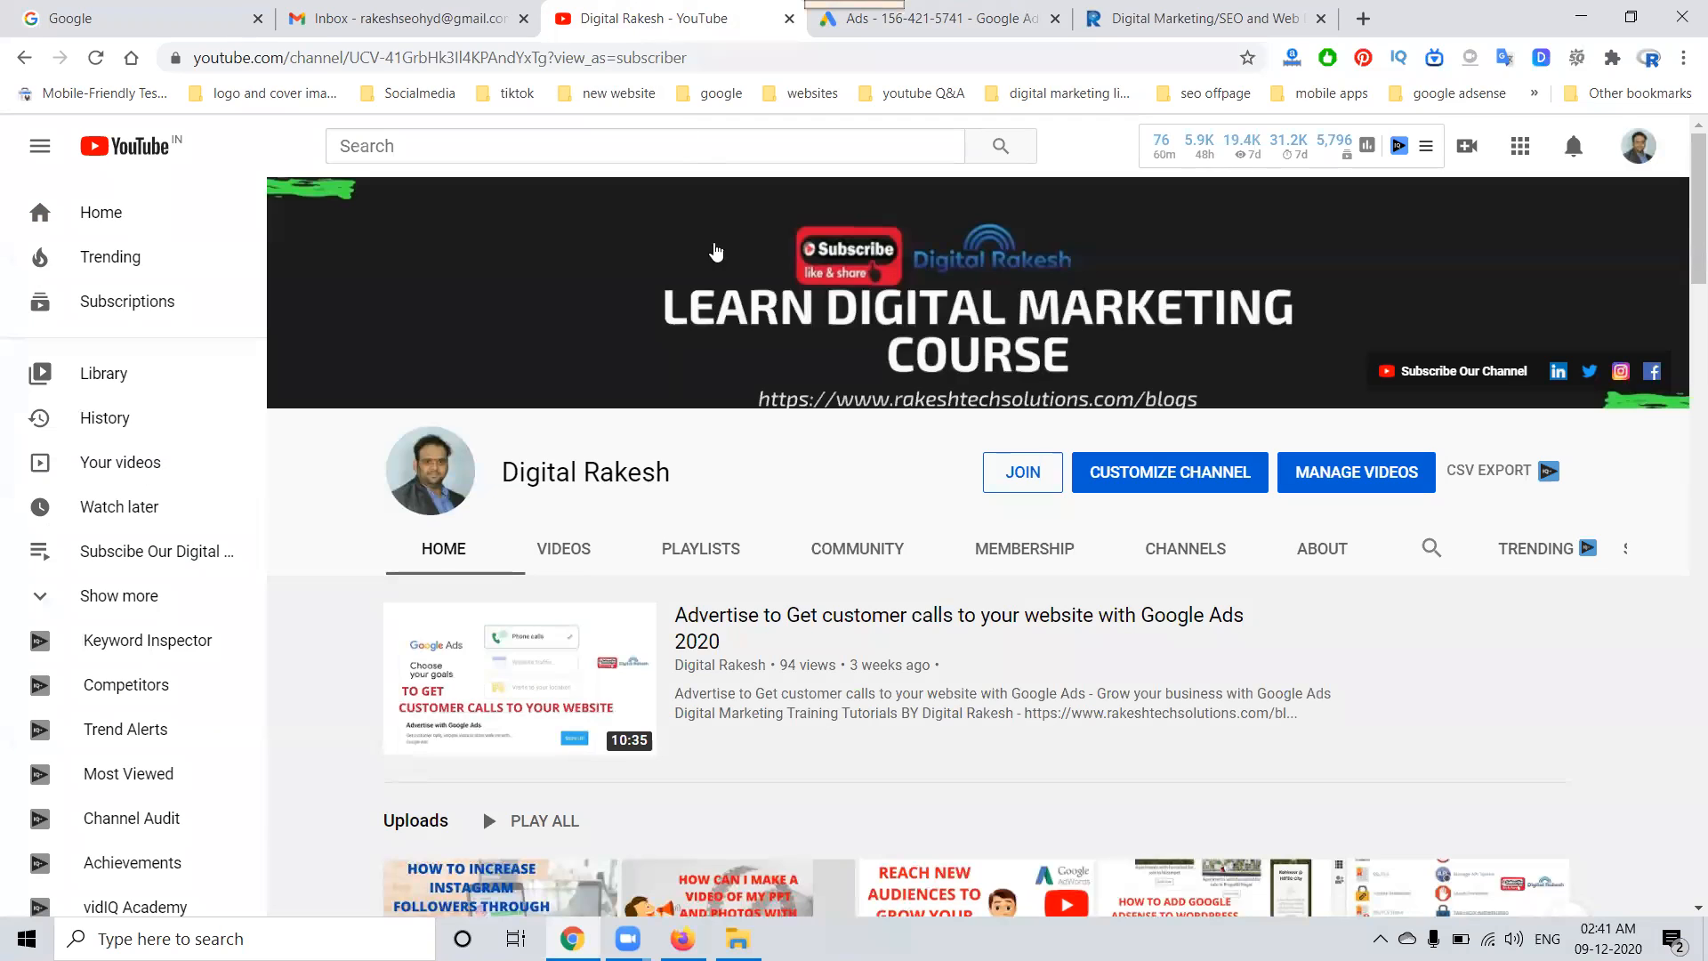